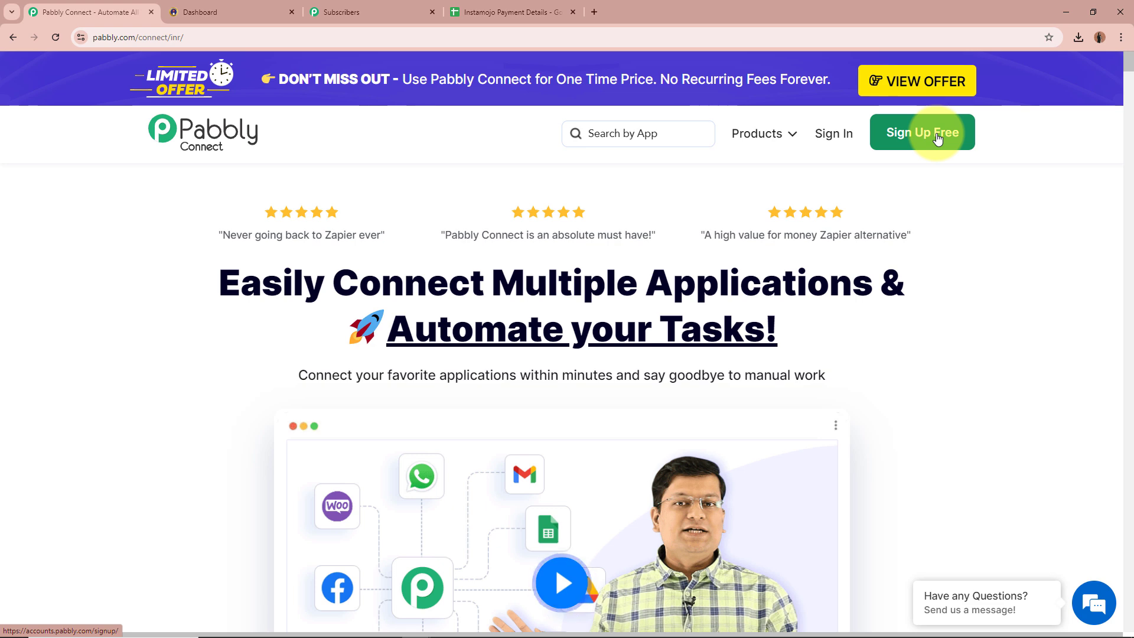
Step: Sign in to Pabbly and launch Pabbly Connect from the All Pabbly Apps list
left_click(836, 135)
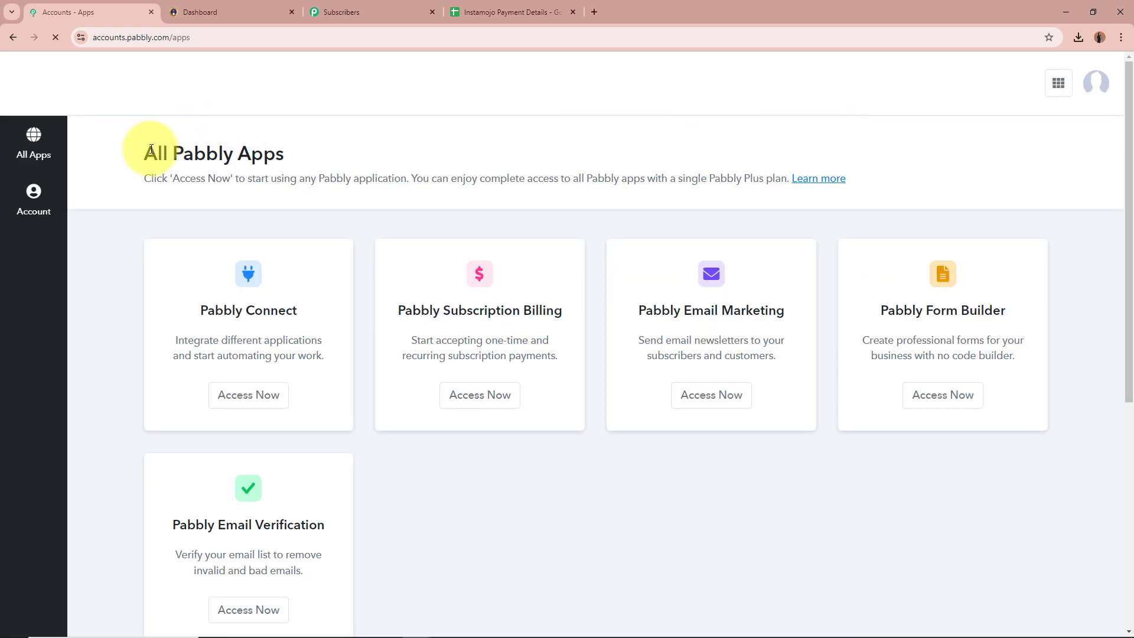
left_click_drag(149, 151, 301, 158)
left_click(301, 158)
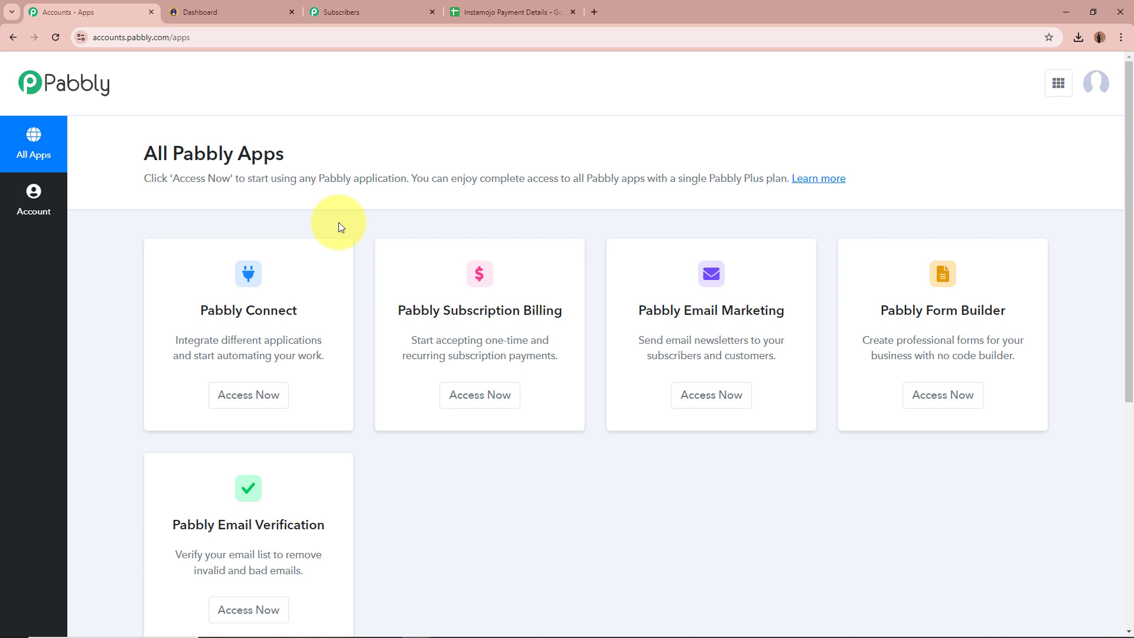
left_click_drag(200, 310, 294, 310)
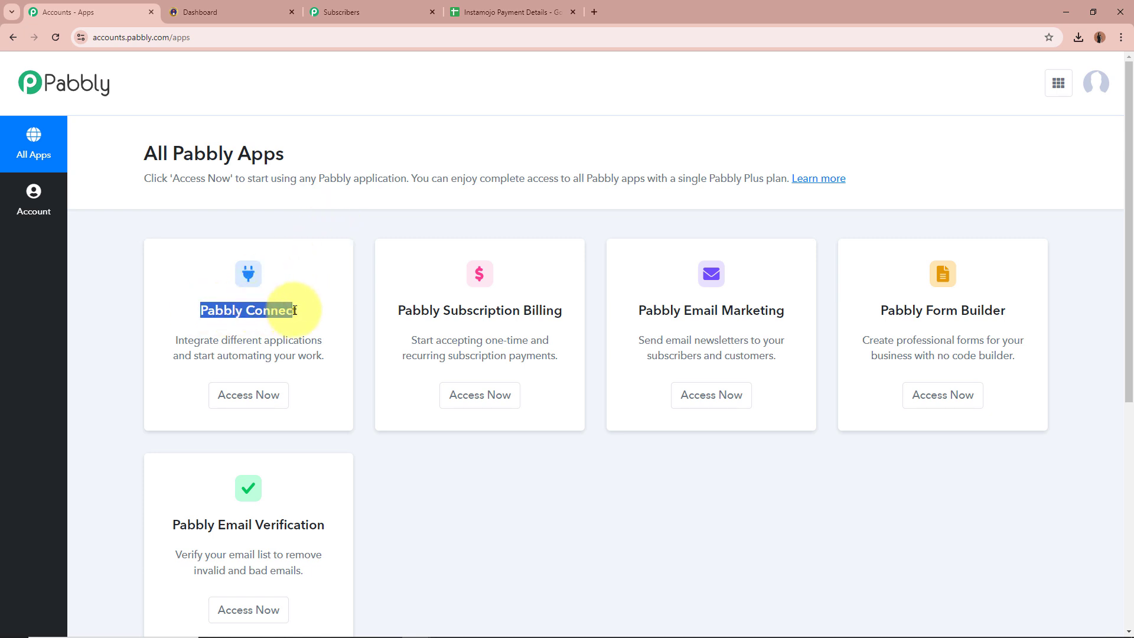
left_click(294, 310)
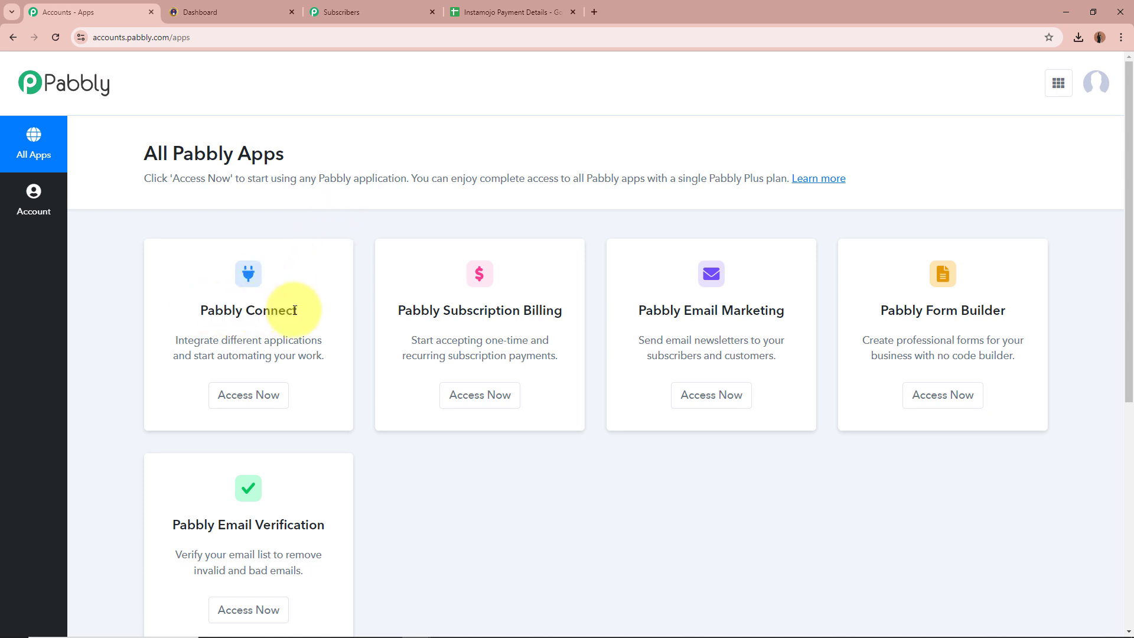
left_click(276, 395)
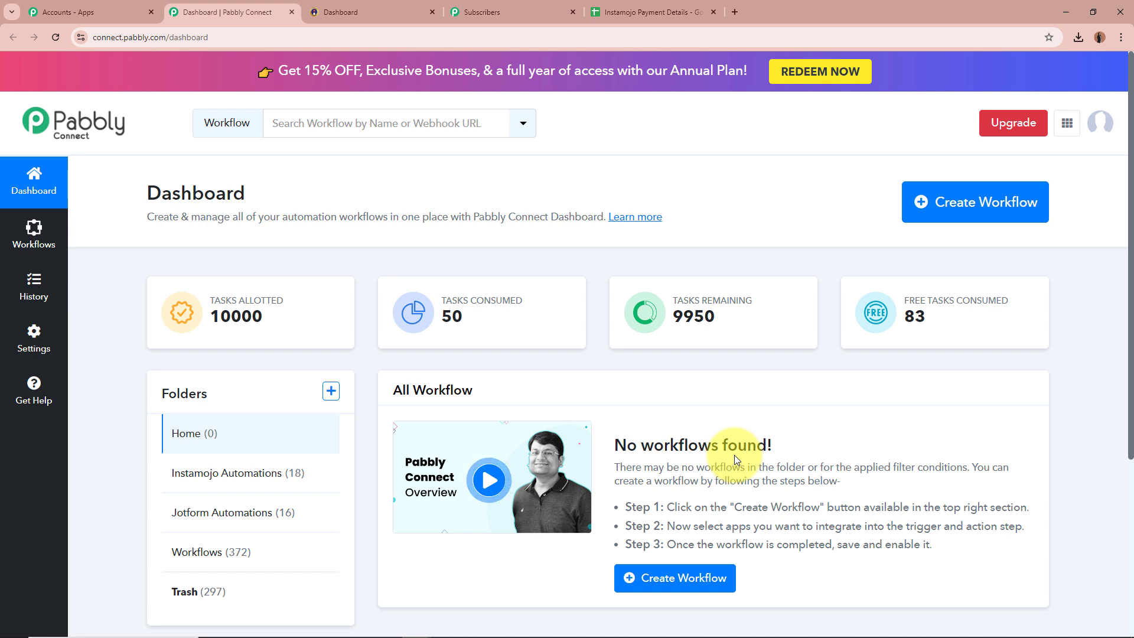
Step: Start a new workflow and paste its name, 'Create Pabbly Email Marketing Subscriber on Instamojo Paymen…'
left_click(992, 196)
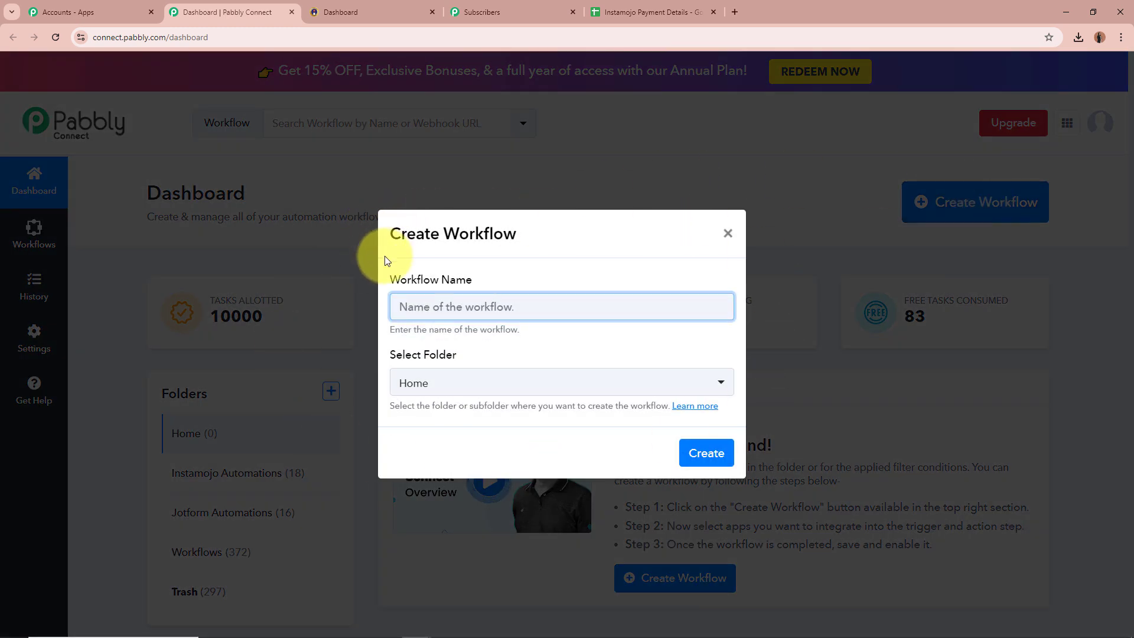
left_click_drag(390, 281, 470, 281)
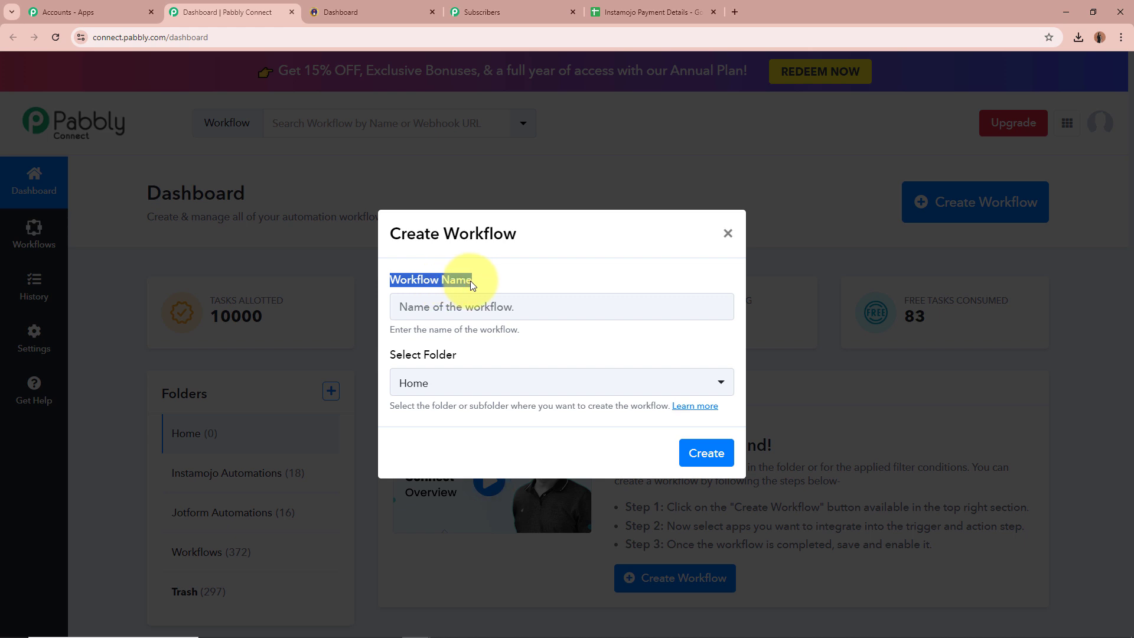
left_click_drag(388, 353, 468, 354)
left_click(467, 307)
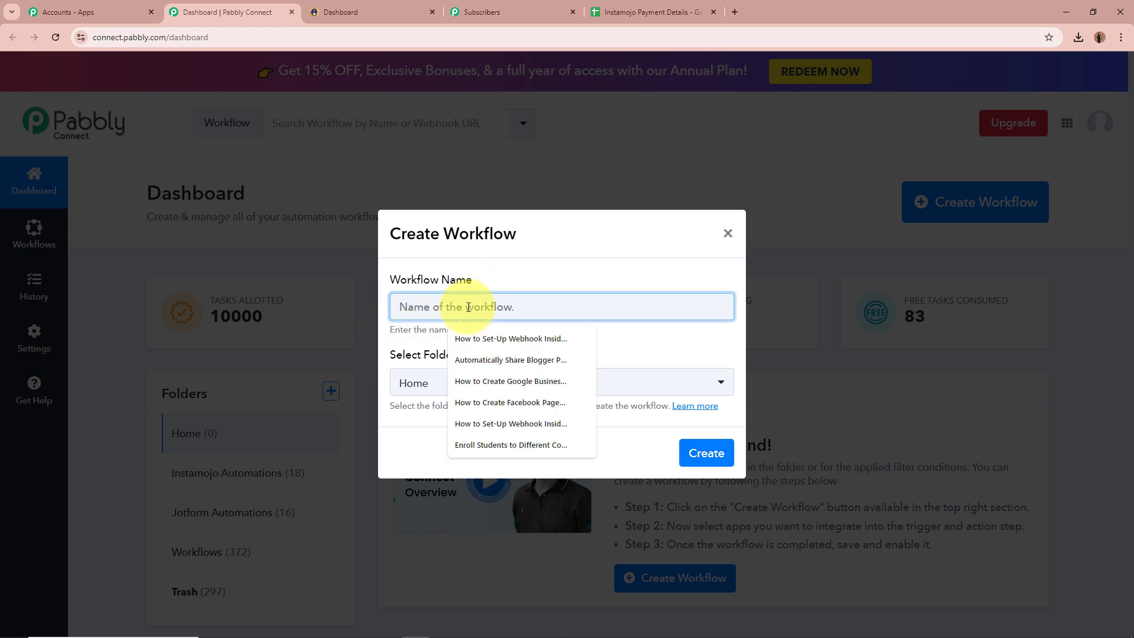
key("ctrl+v")
left_click(506, 343)
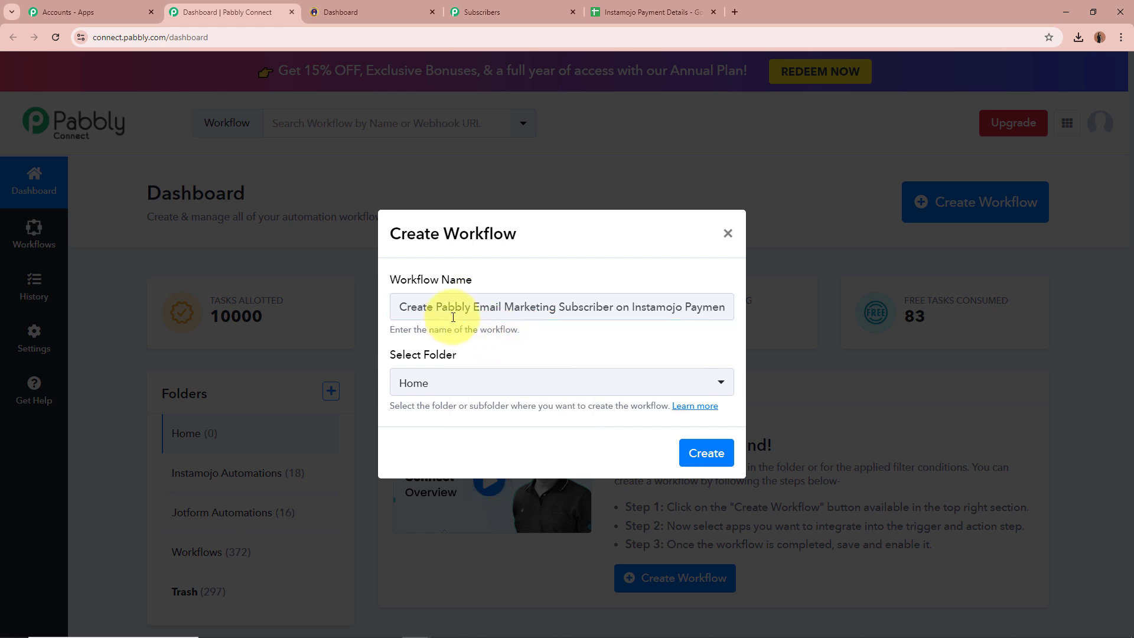
left_click_drag(442, 307, 717, 316)
left_click(615, 334)
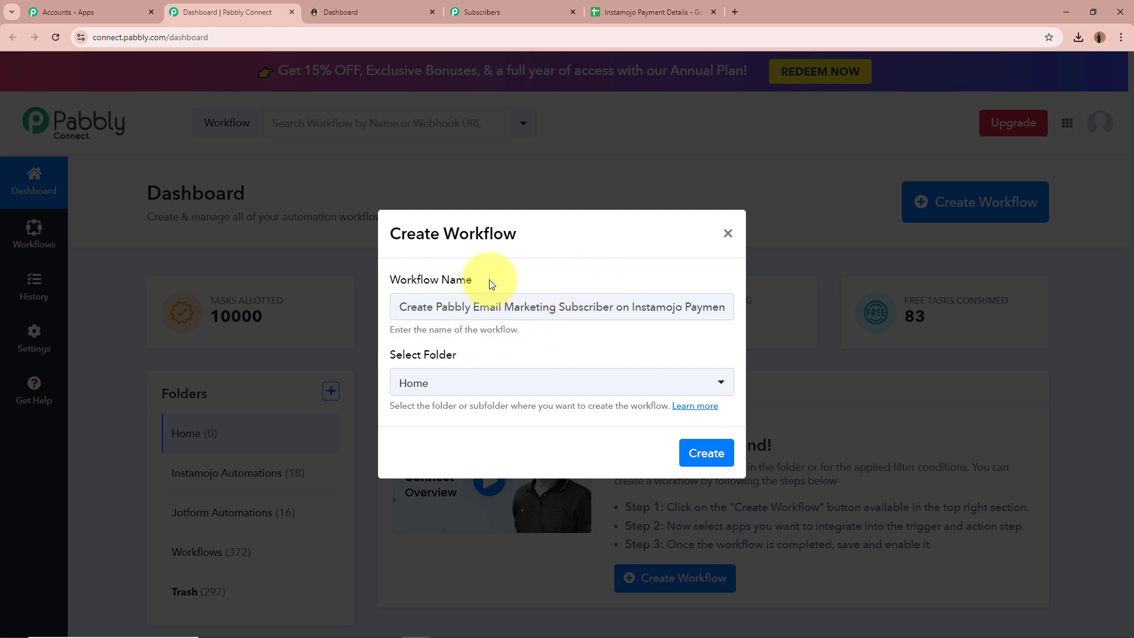
Step: Put the workflow in the Instamojo Automations folder and create it
left_click_drag(391, 354, 471, 358)
left_click(467, 356)
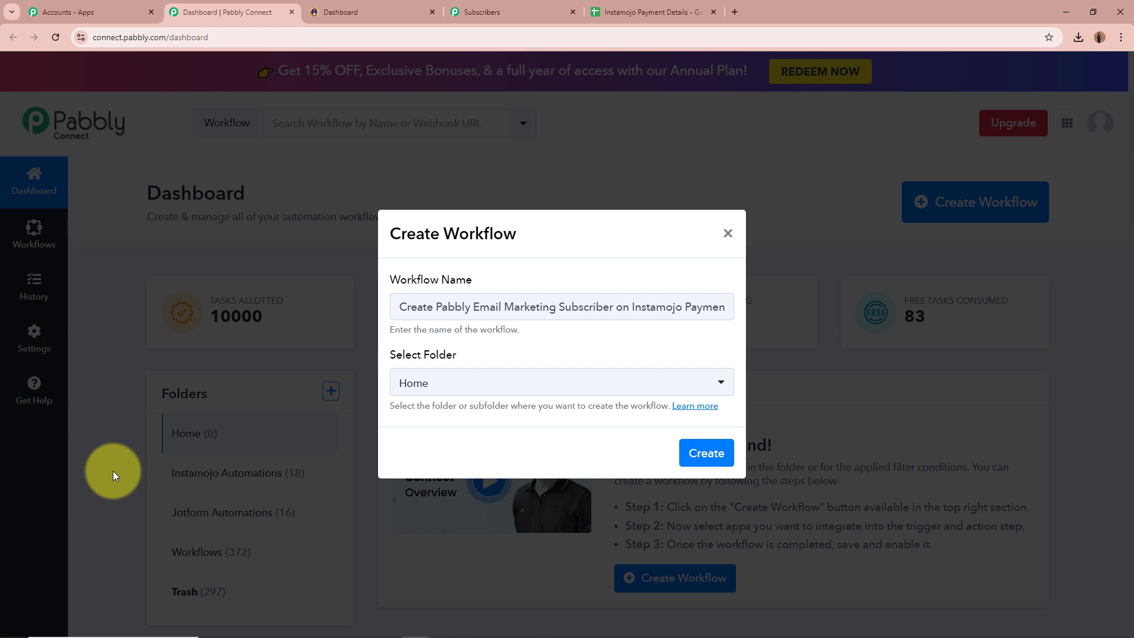
left_click(506, 385)
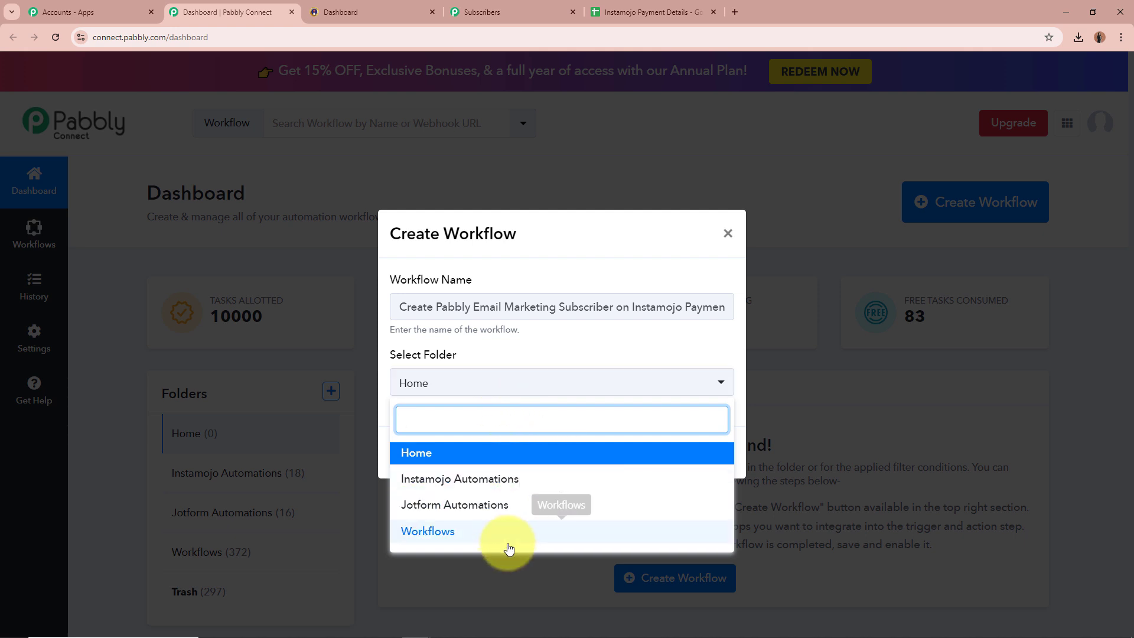
left_click(543, 481)
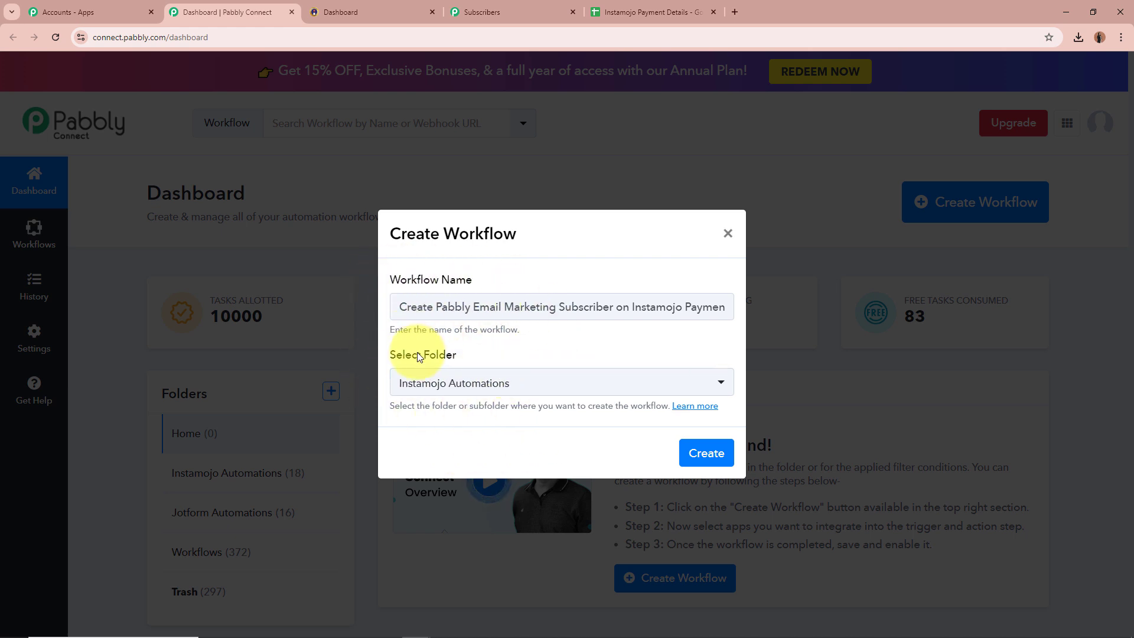
left_click(705, 453)
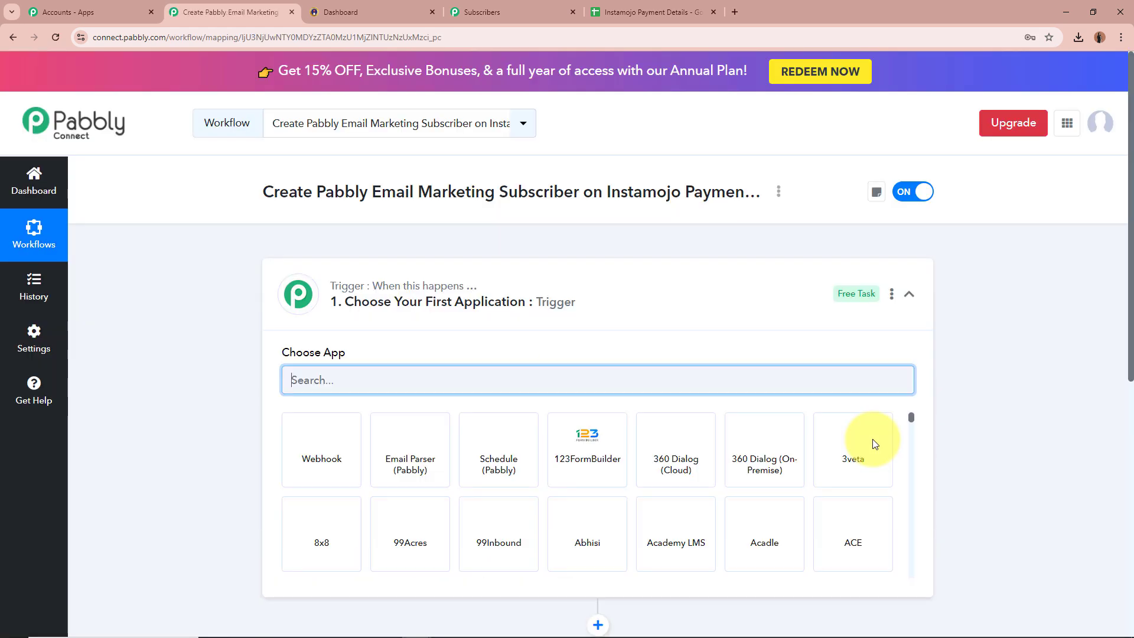
Step: Set the trigger app to Instamojo V1, found by searching 'Insta', with New Sale as the event
left_click_drag(260, 191, 699, 222)
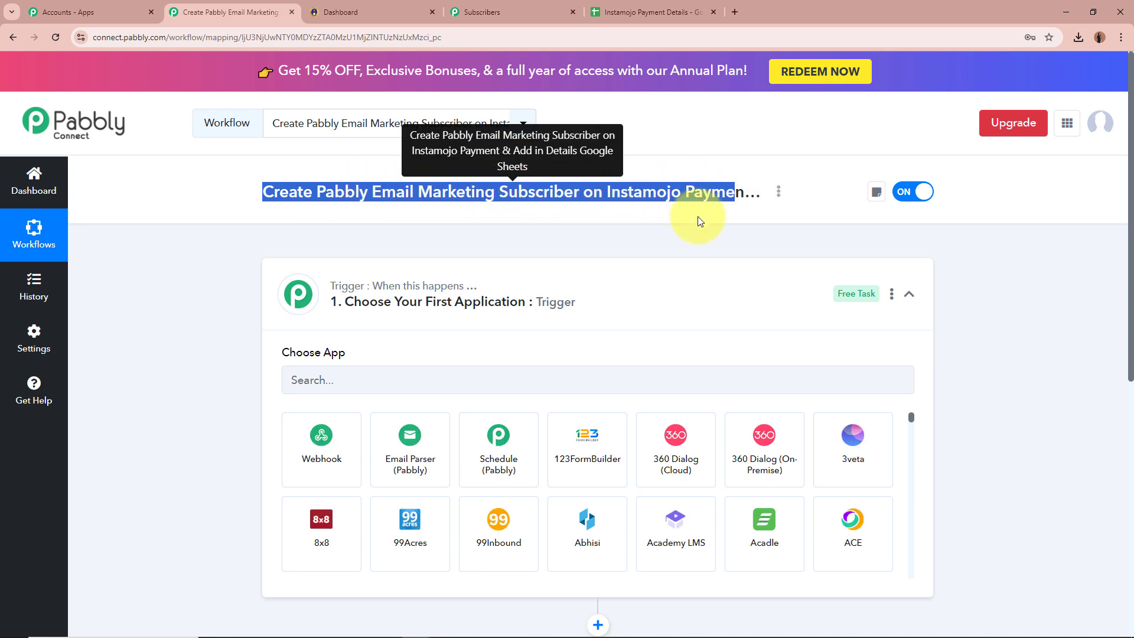
left_click(175, 305)
left_click(457, 321)
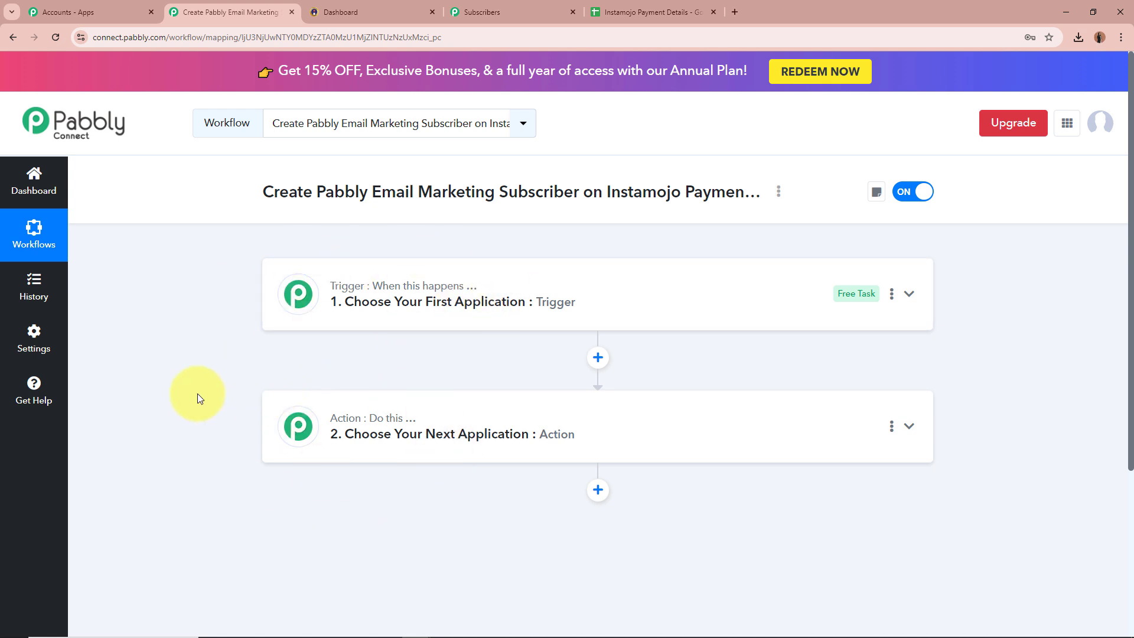
left_click(729, 305)
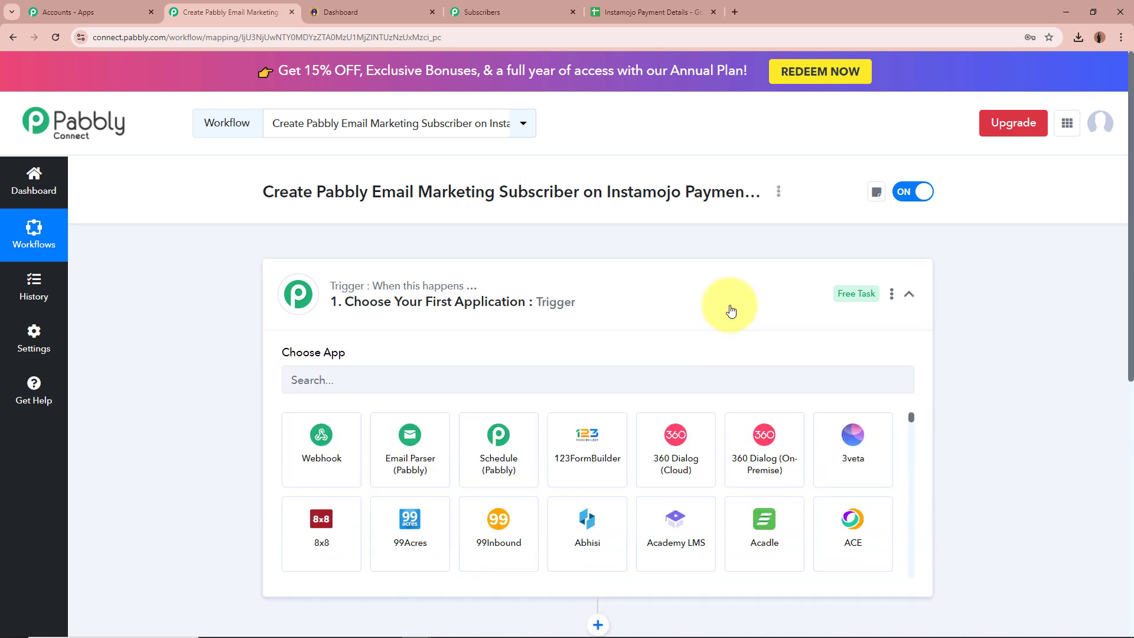
left_click(512, 369)
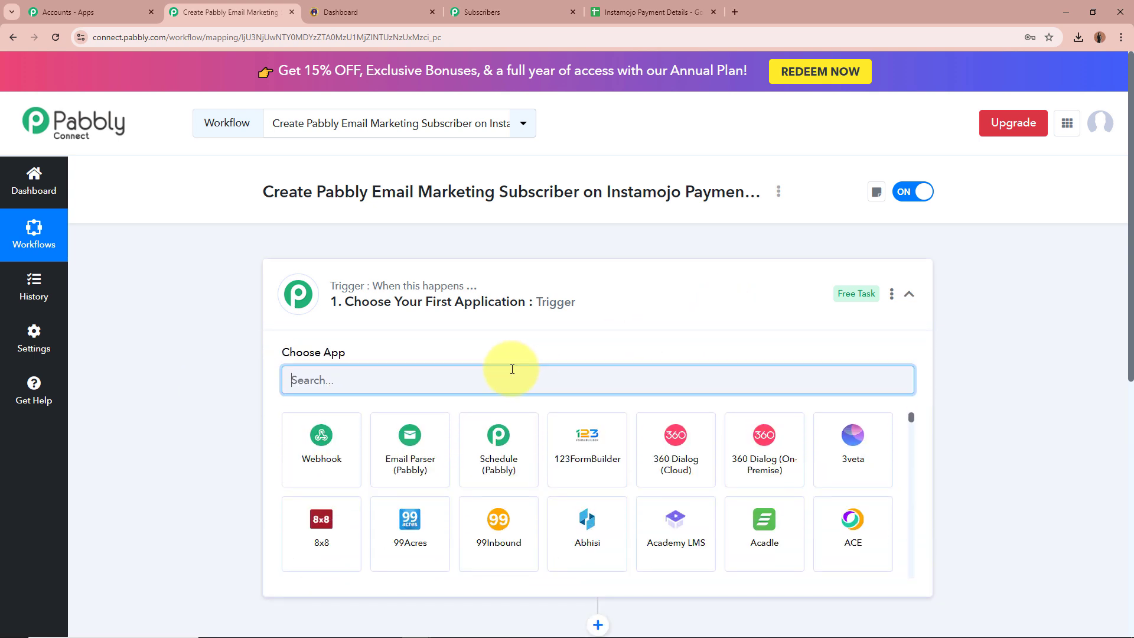
type("Insta")
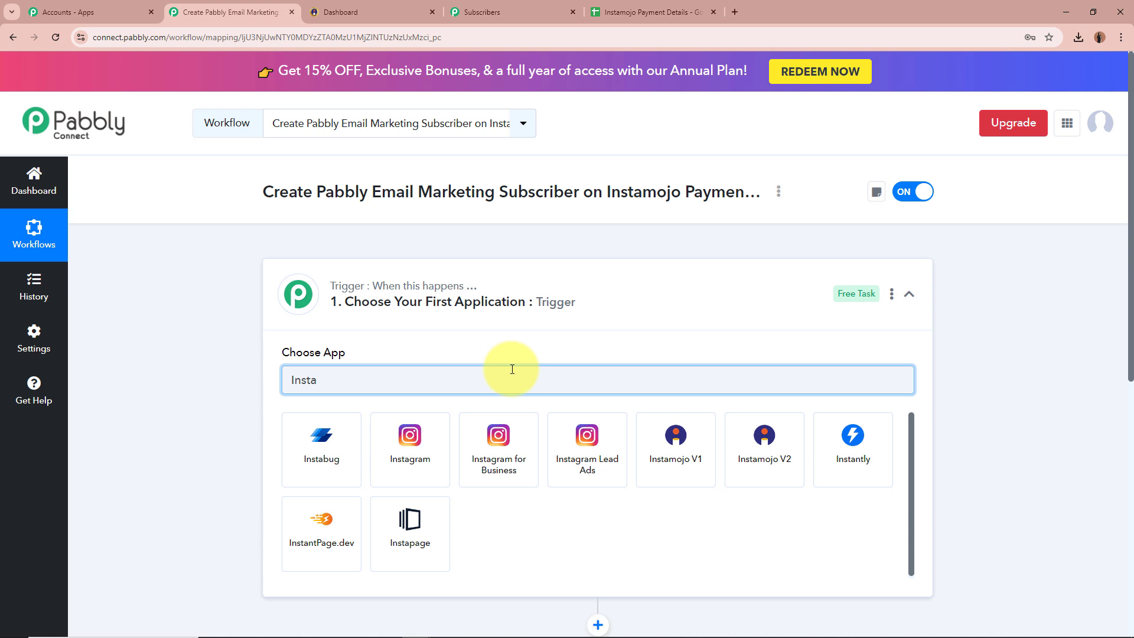
left_click(692, 447)
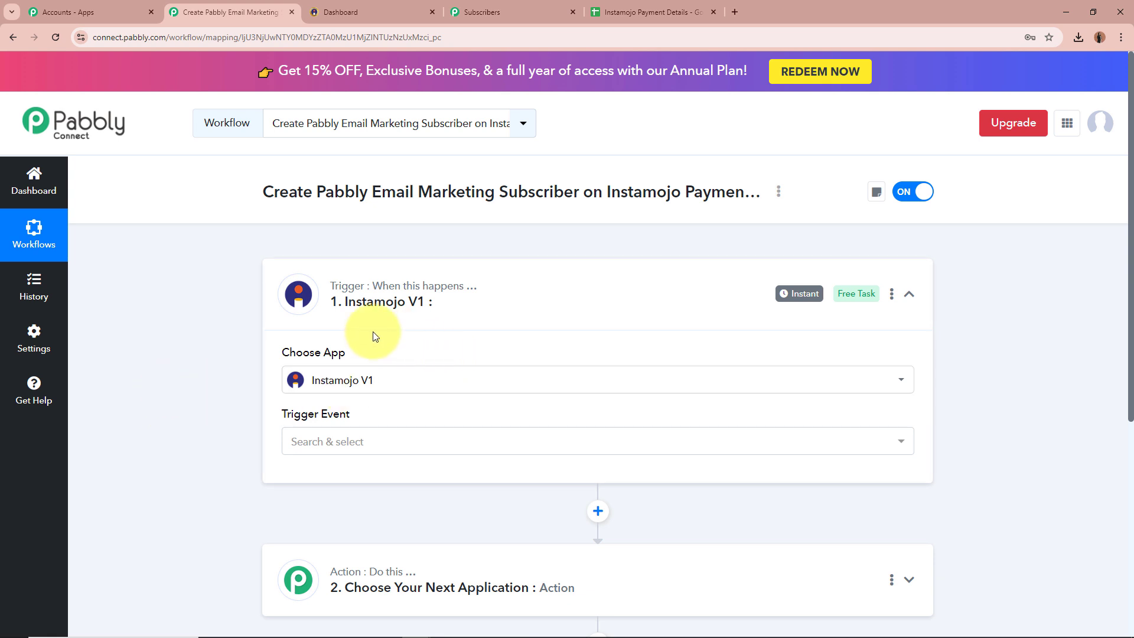
mouse_move(284, 352)
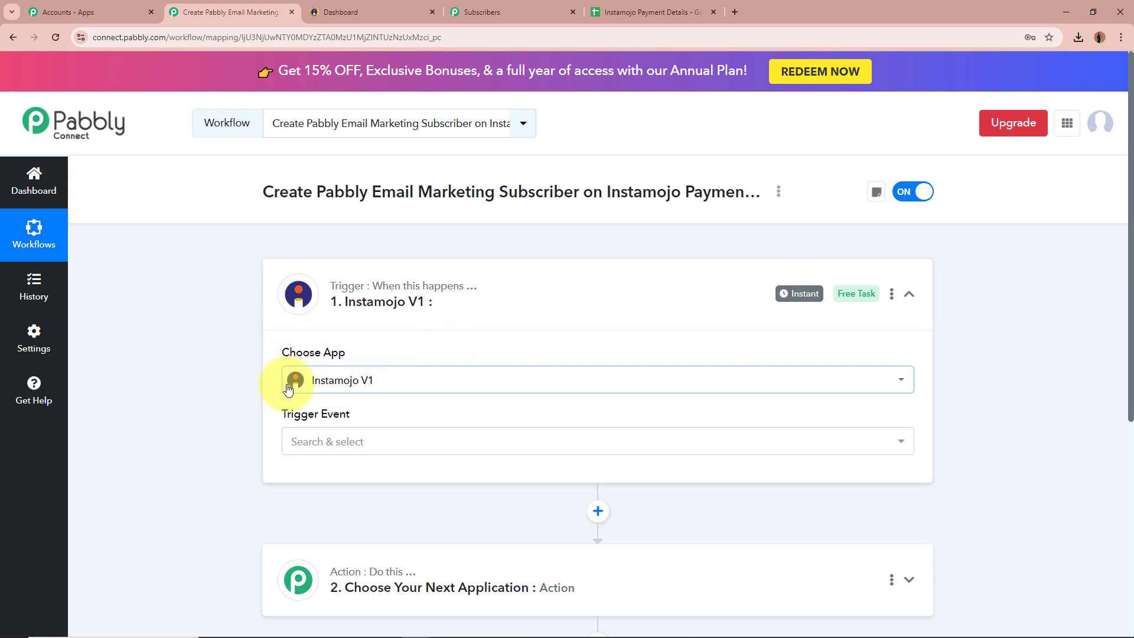
left_click(352, 443)
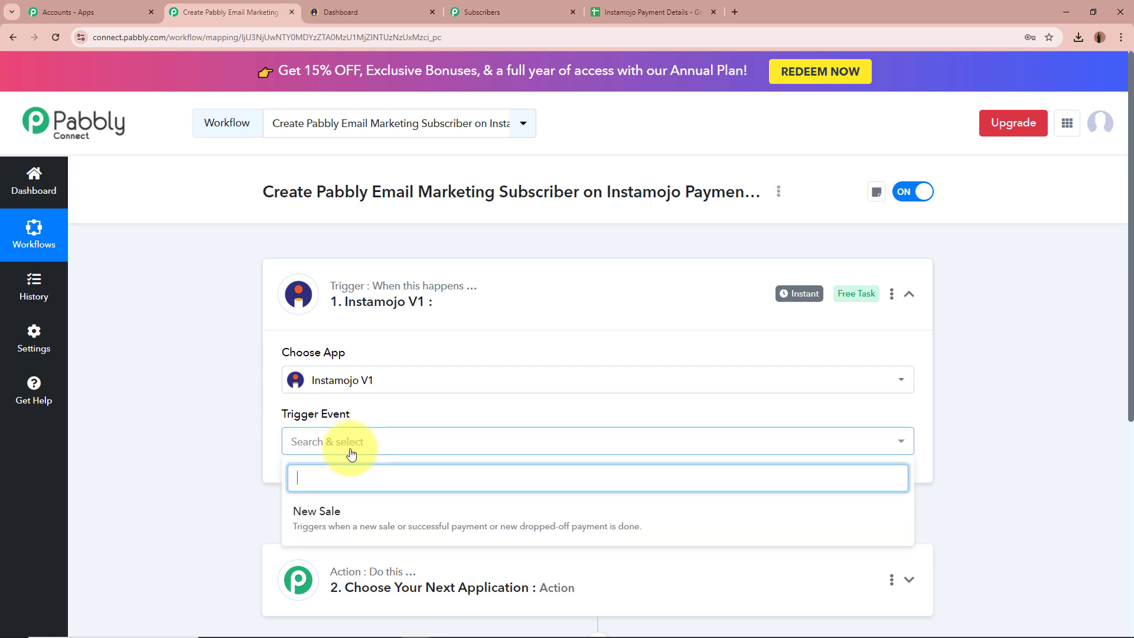
left_click(319, 511)
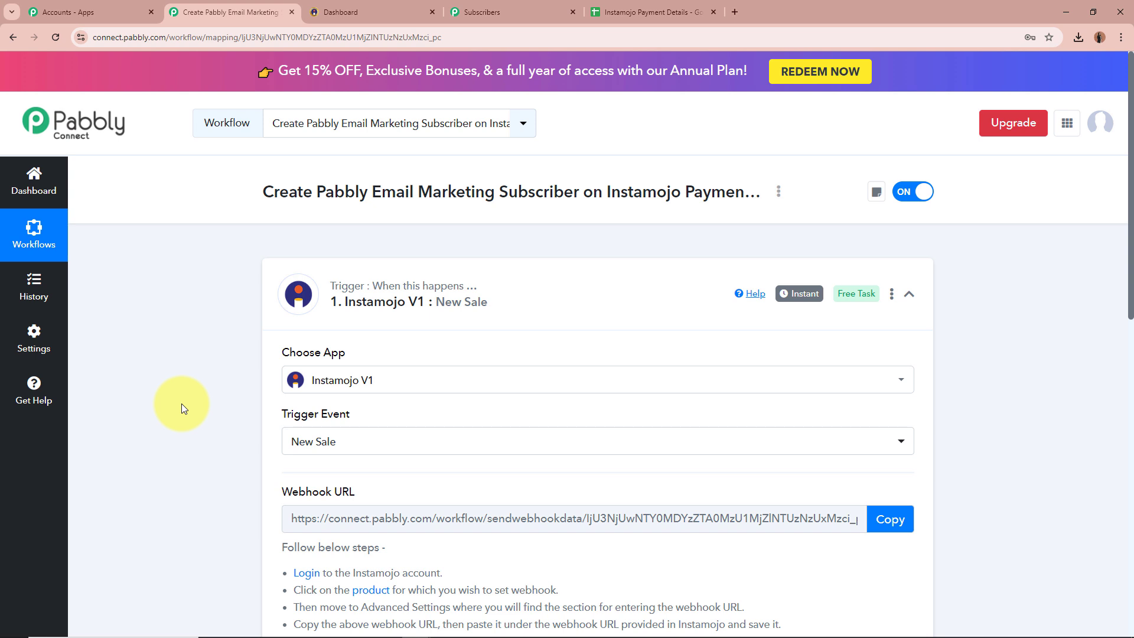
Step: Copy the New Sale webhook URL and go to the Instamojo dashboard tab
scroll(182, 402, "down", 1)
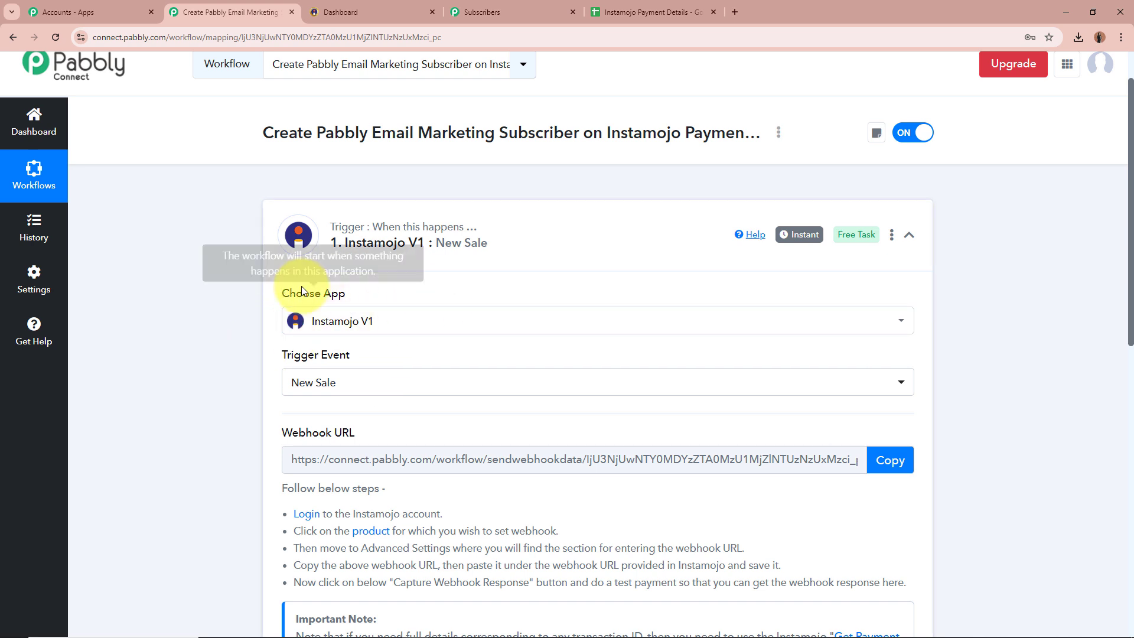
scroll(239, 327, "down", 1)
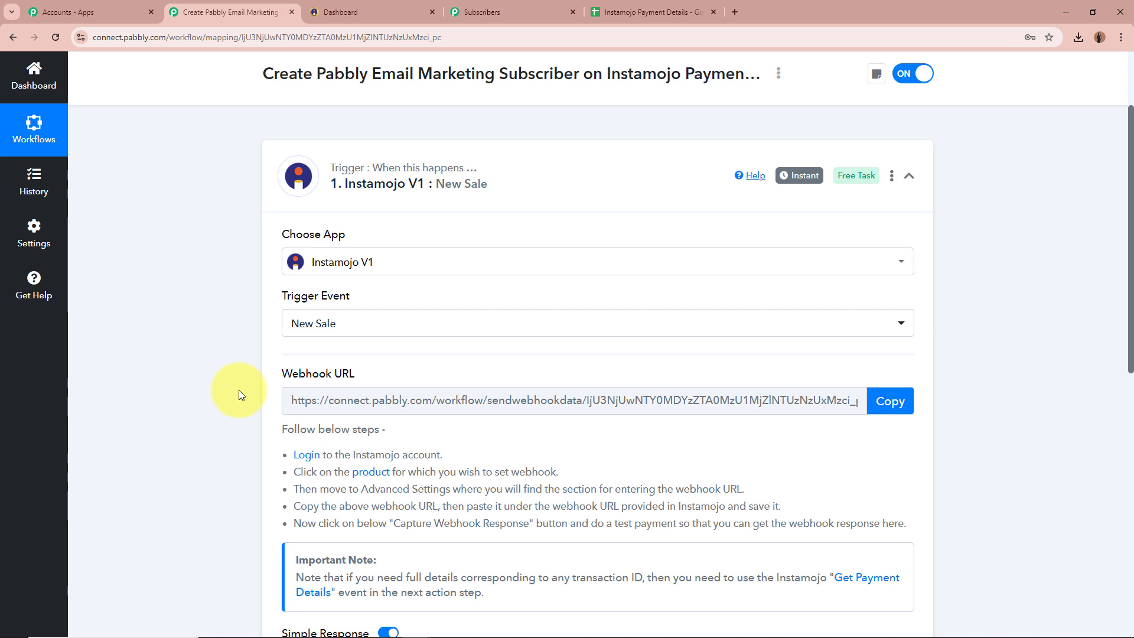
left_click(889, 400)
scroll(984, 383, "down", 2)
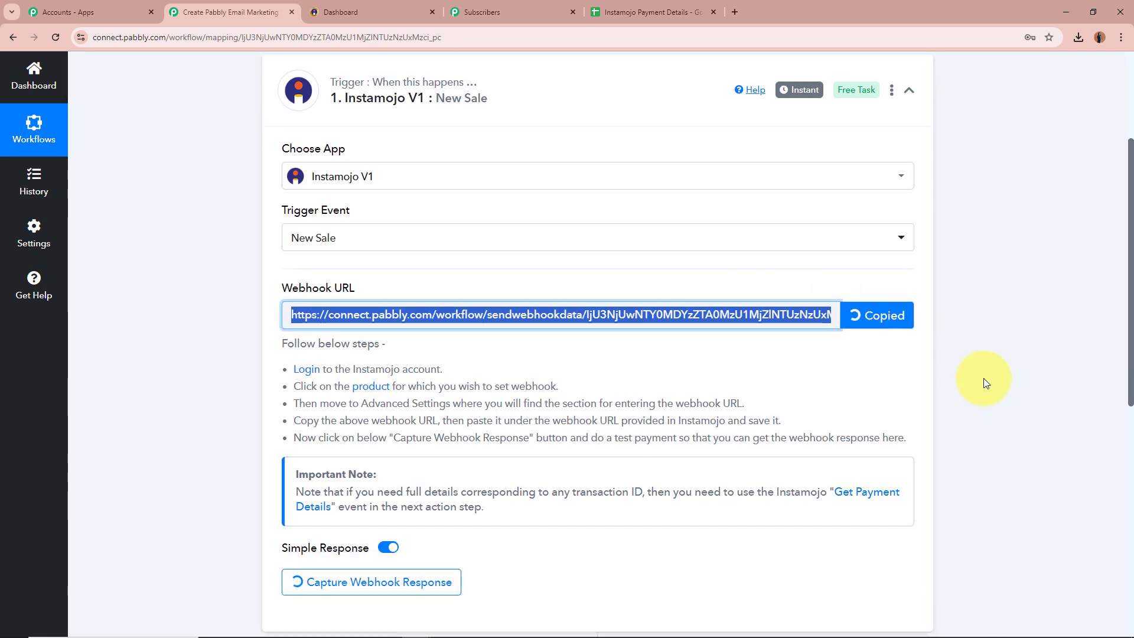
left_click_drag(273, 309, 942, 398)
left_click(945, 376)
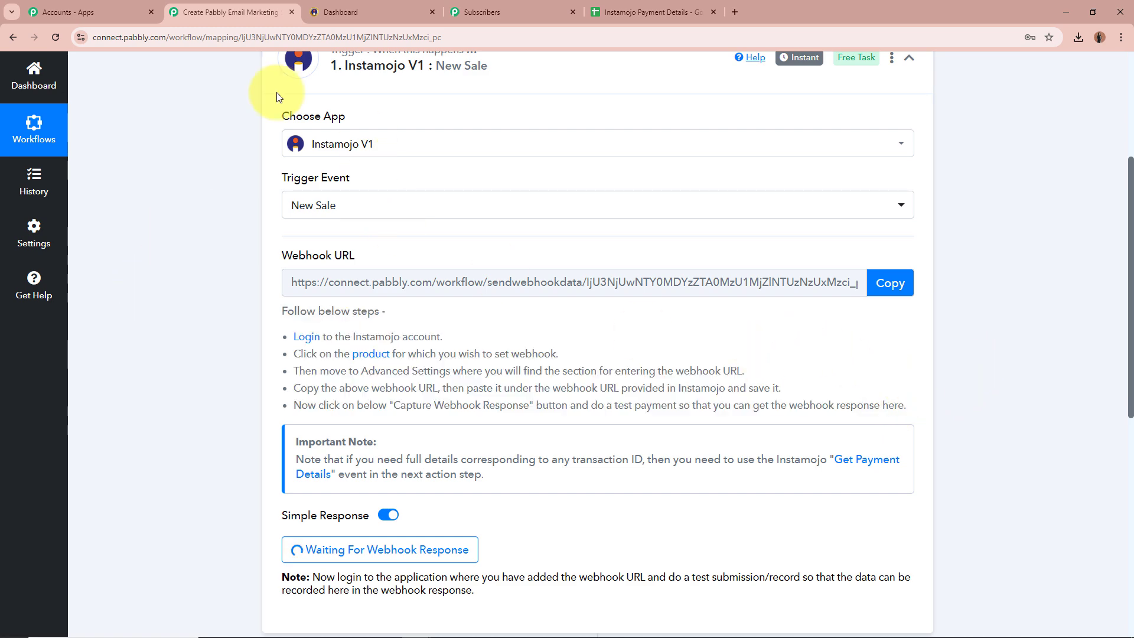
left_click(348, 13)
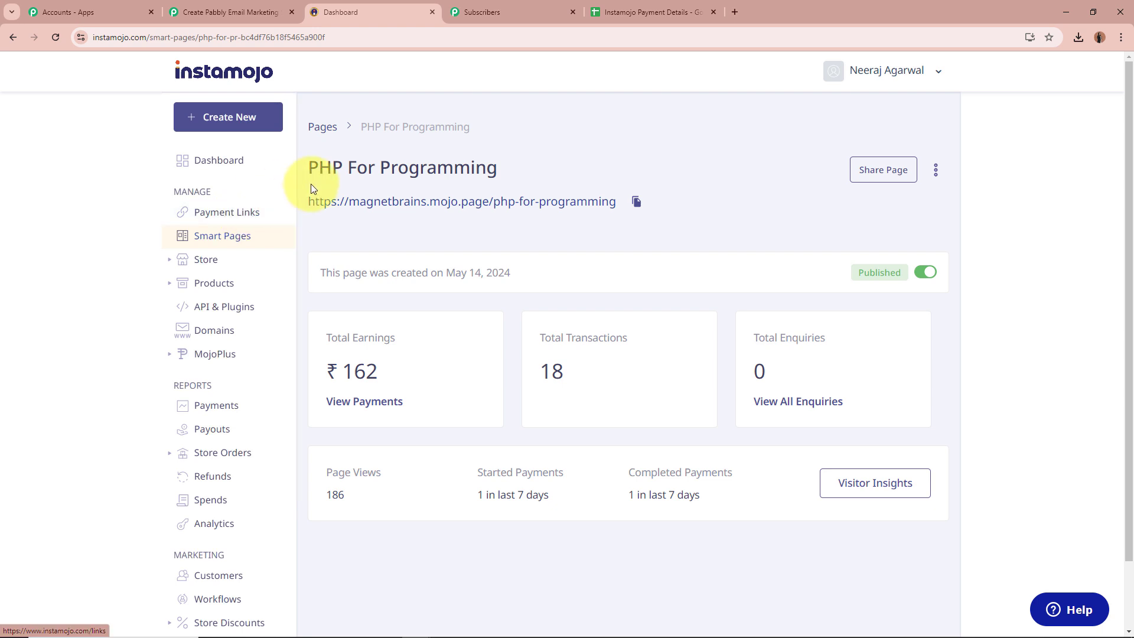
Step: Open the PHP For Programming smart page in Instamojo's editor from its more-options menu
left_click_drag(313, 168, 526, 167)
left_click(322, 216)
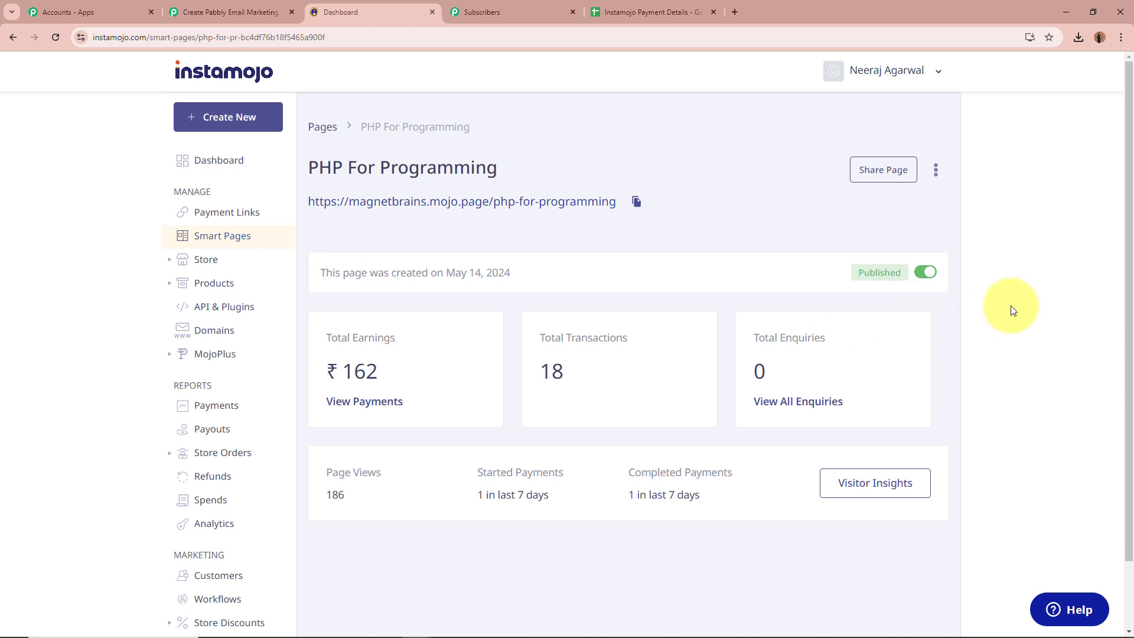
left_click(937, 177)
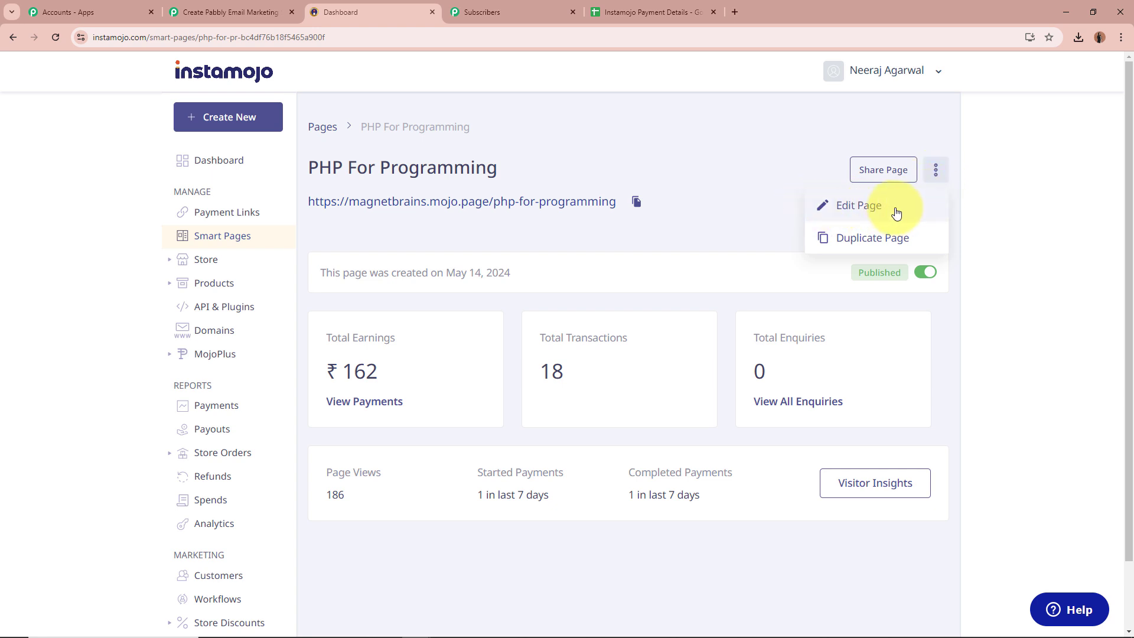
left_click(896, 212)
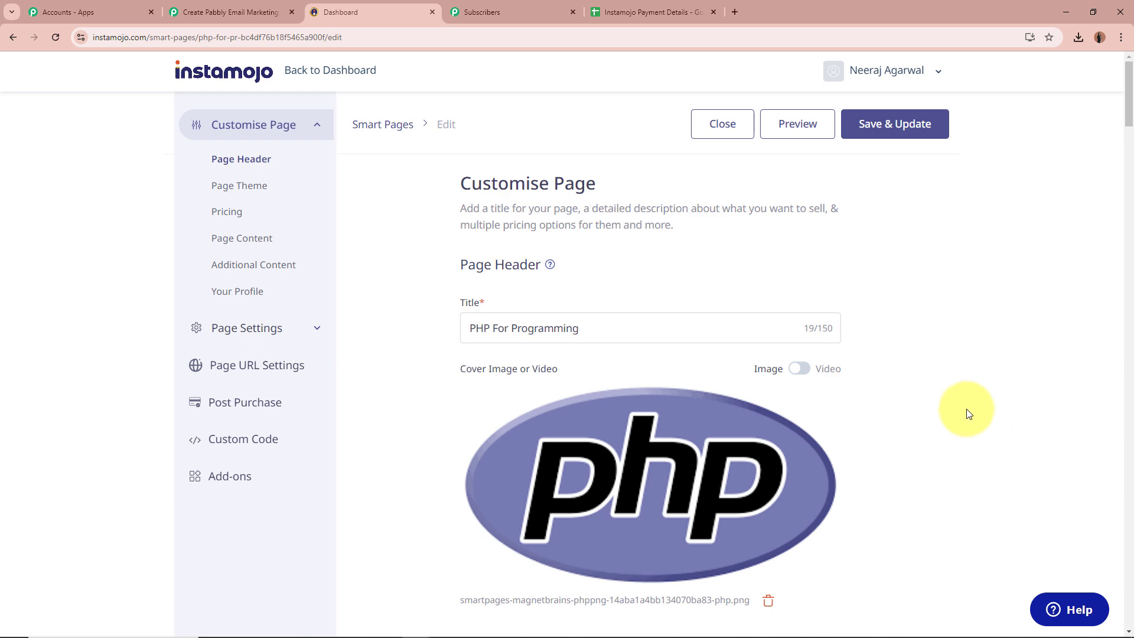
Step: Paste the Pabbly Connect webhook URL into the page's Add Webhook field
scroll(969, 413, "down", 15)
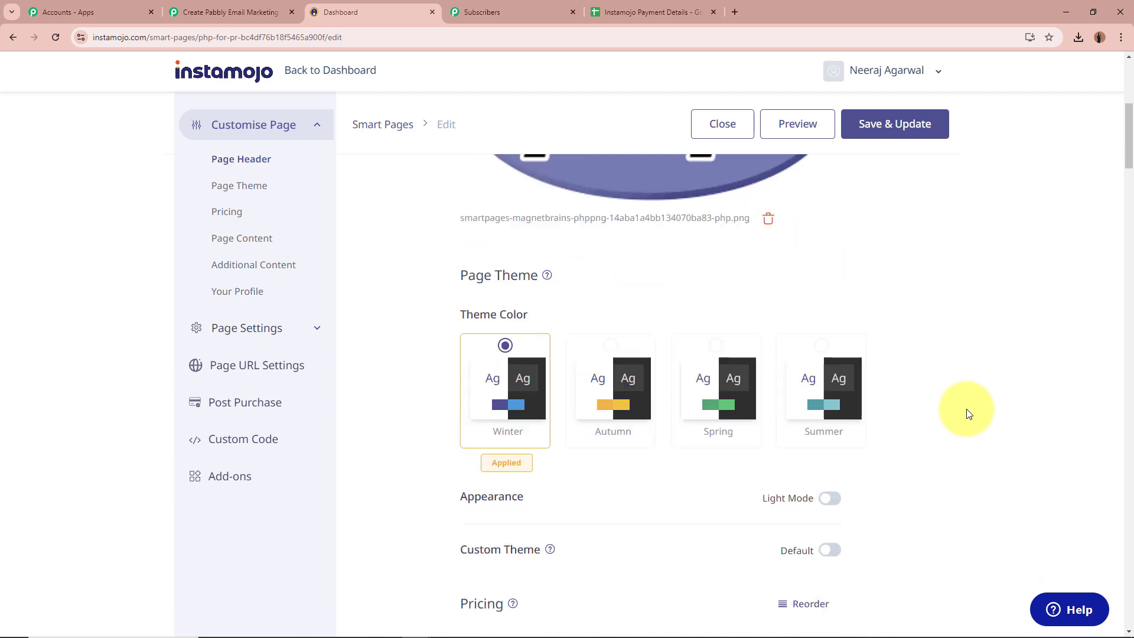
scroll(969, 413, "down", 15)
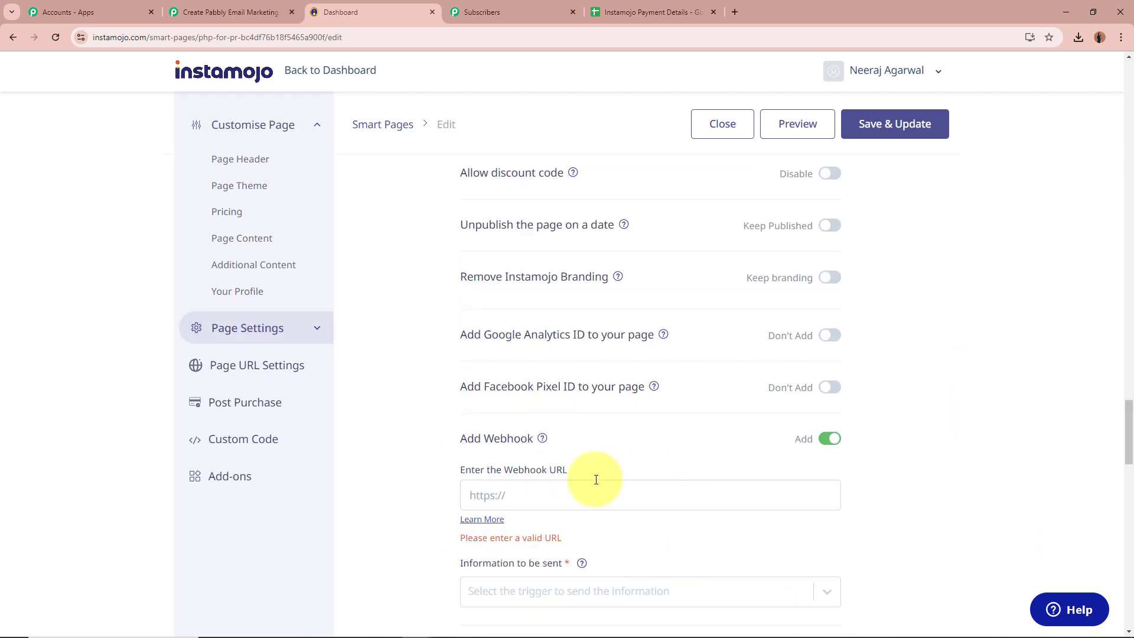
left_click_drag(455, 417, 601, 411)
left_click_drag(469, 506, 587, 506)
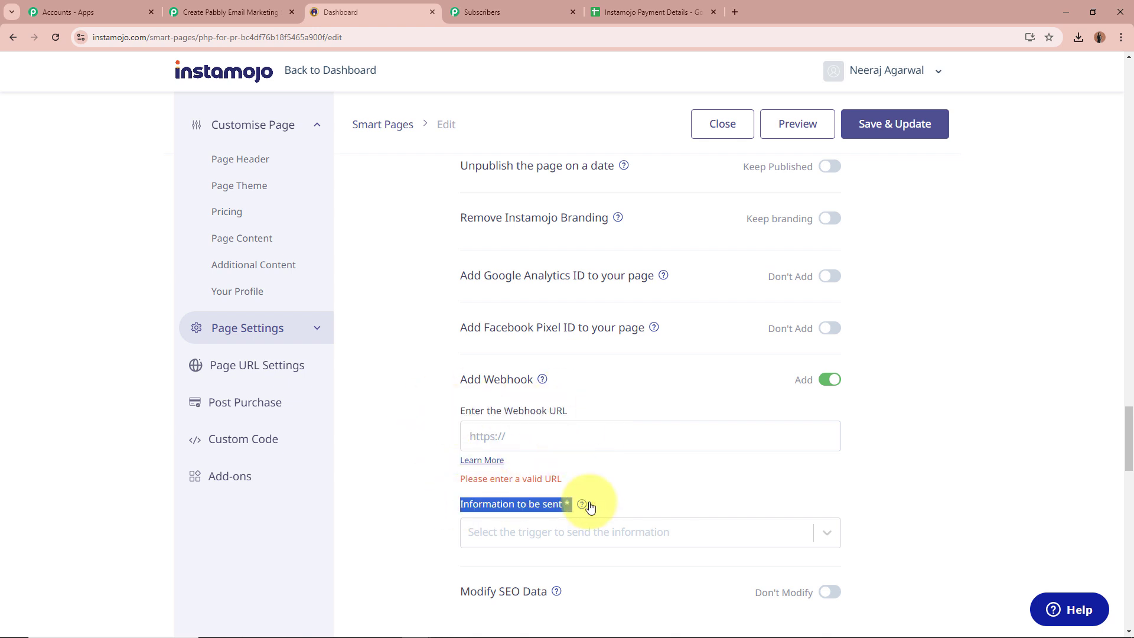
left_click(561, 436)
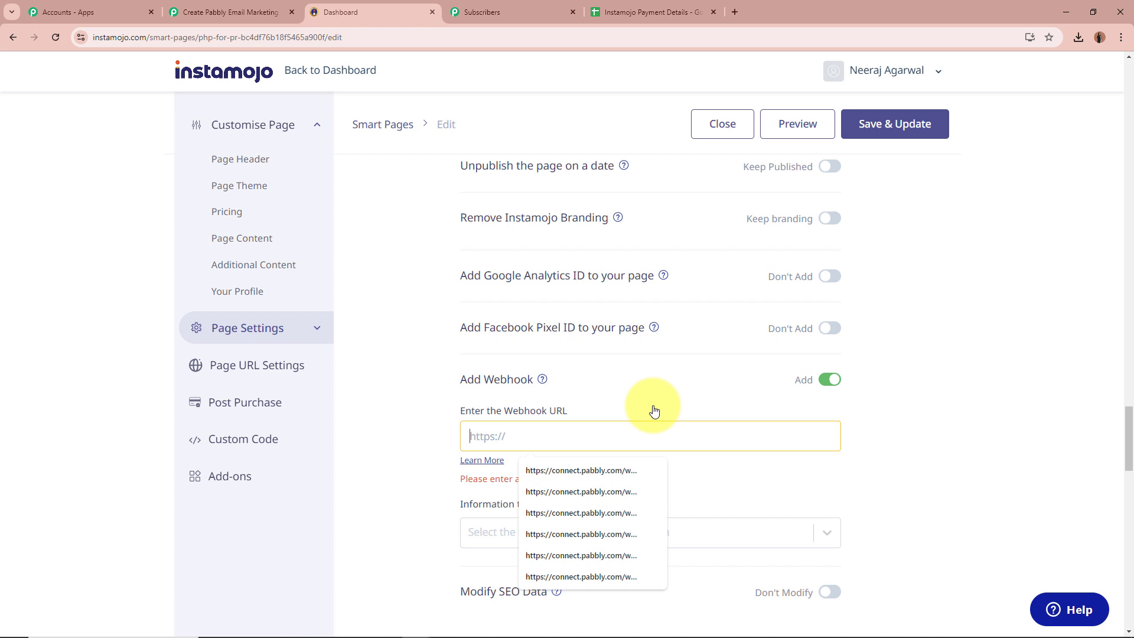
key("ctrl+v")
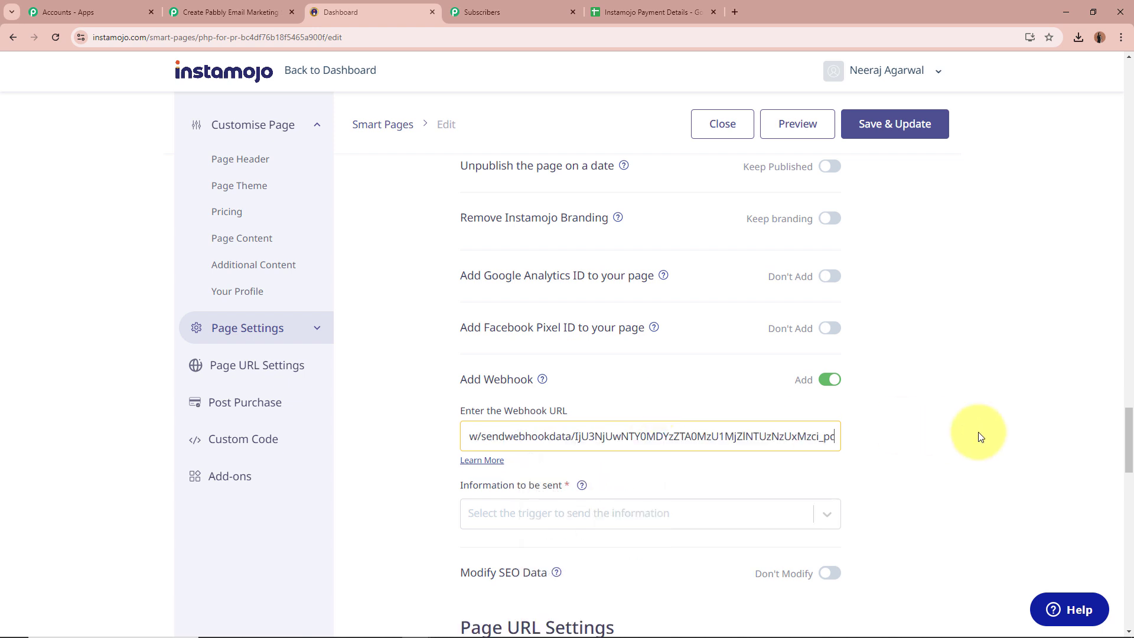
left_click(976, 436)
Step: Send information only on Successful Payments, then save and confirm the page update
scroll(972, 436, "down", 2)
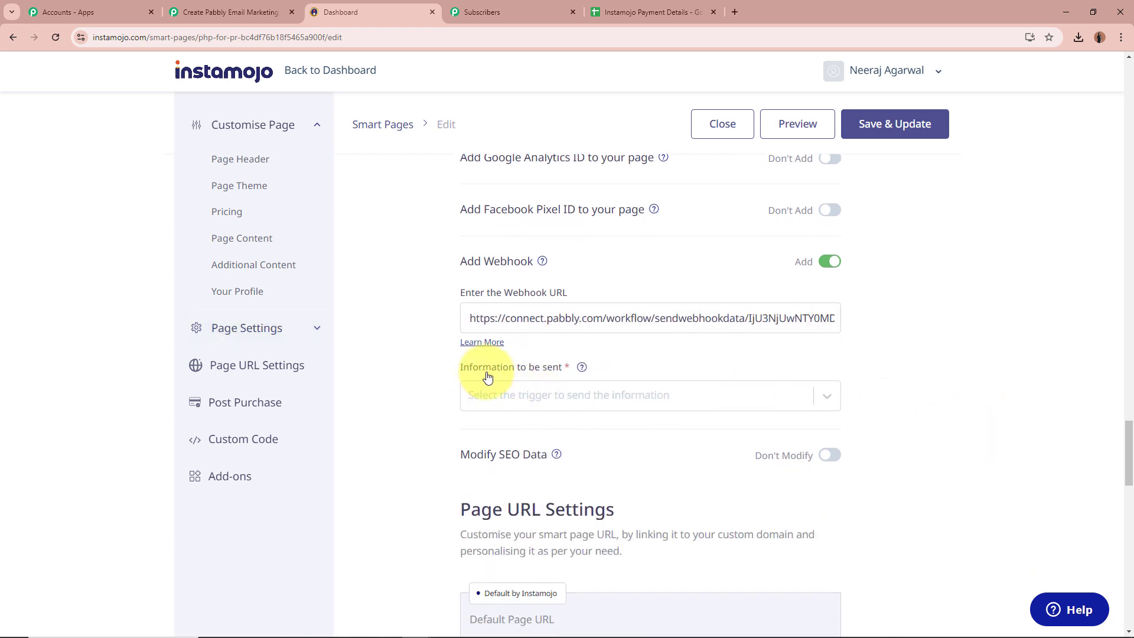
left_click(825, 398)
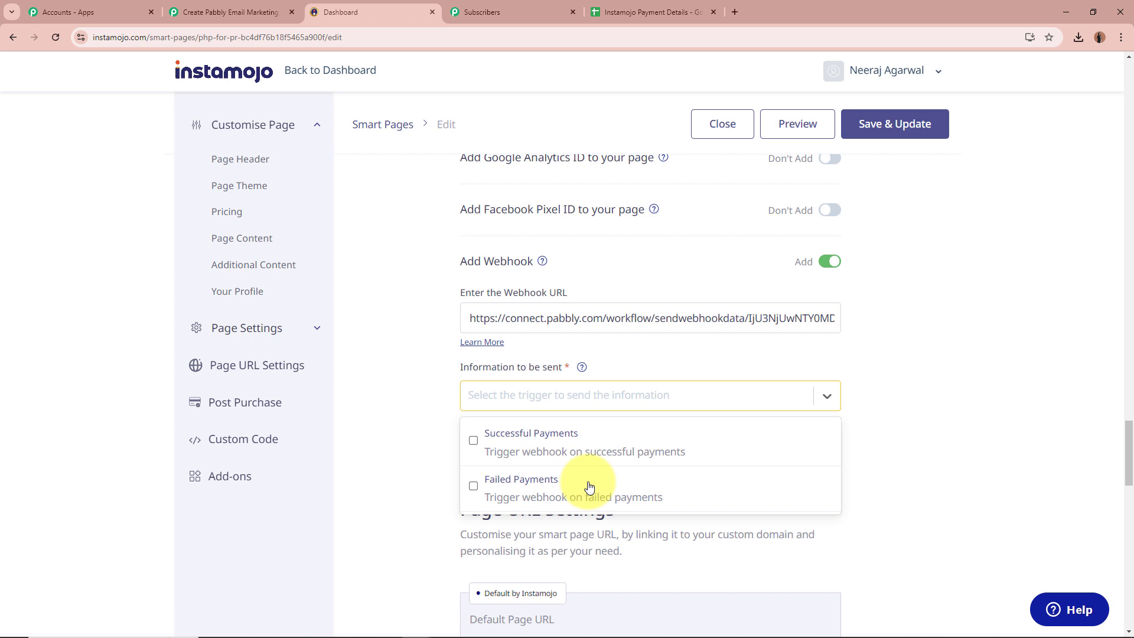
left_click(472, 440)
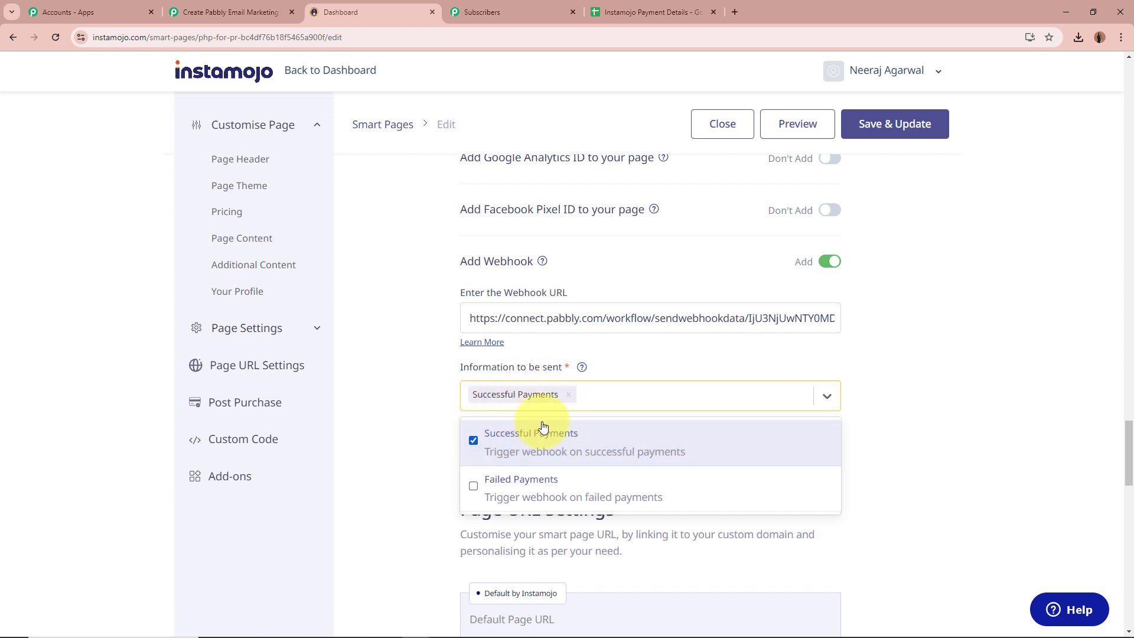
left_click(407, 441)
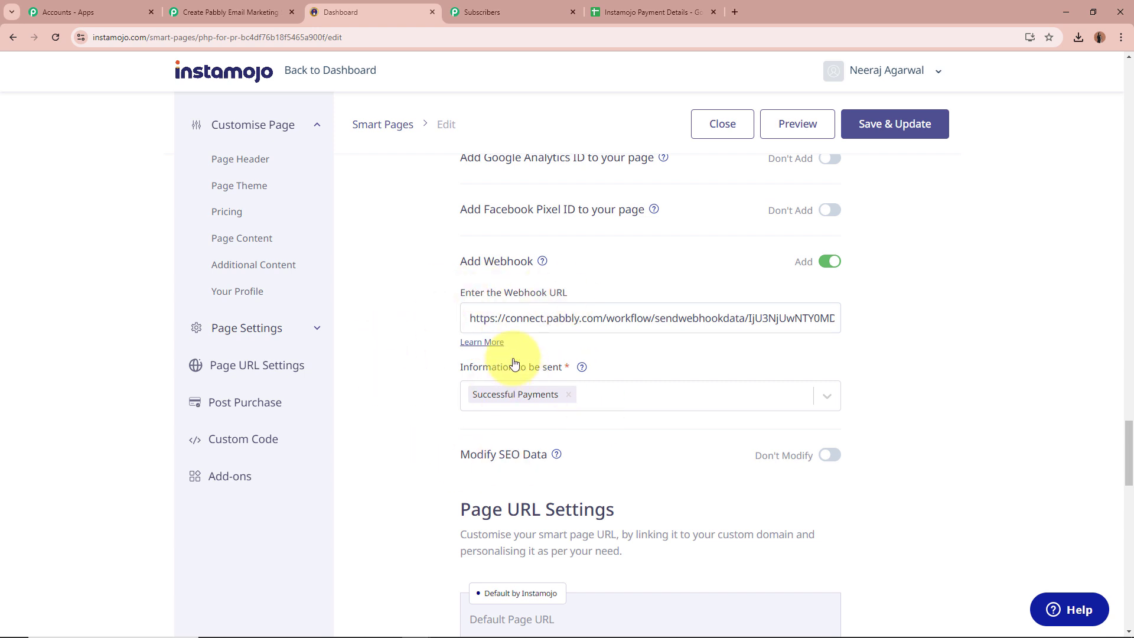
left_click(932, 139)
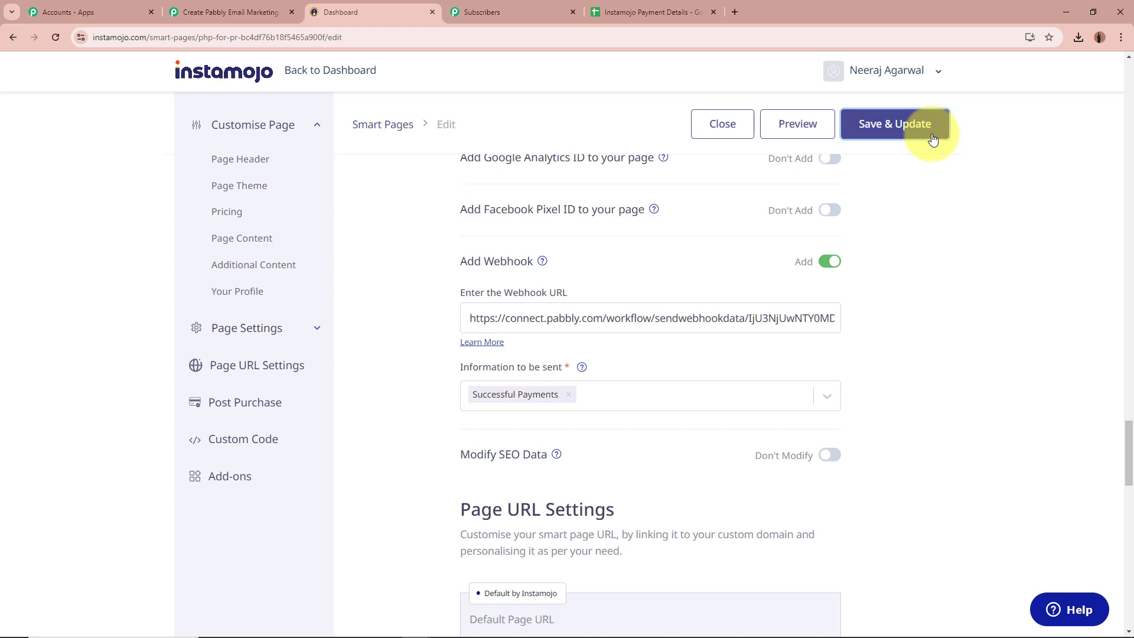
left_click(511, 285)
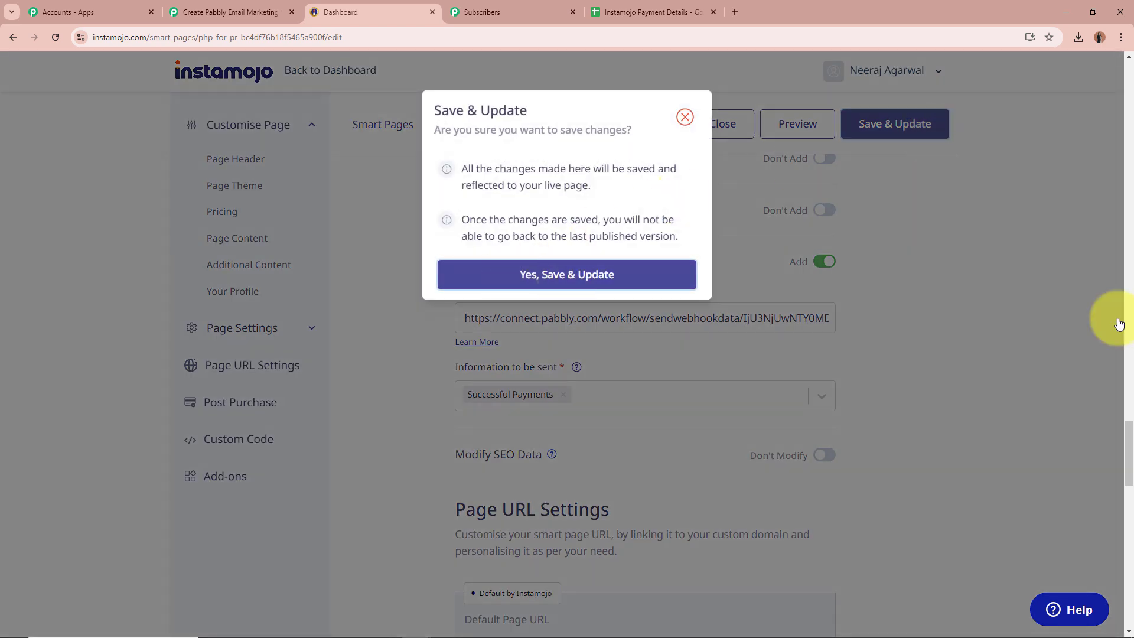
left_click_drag(432, 68, 677, 69)
left_click(677, 69)
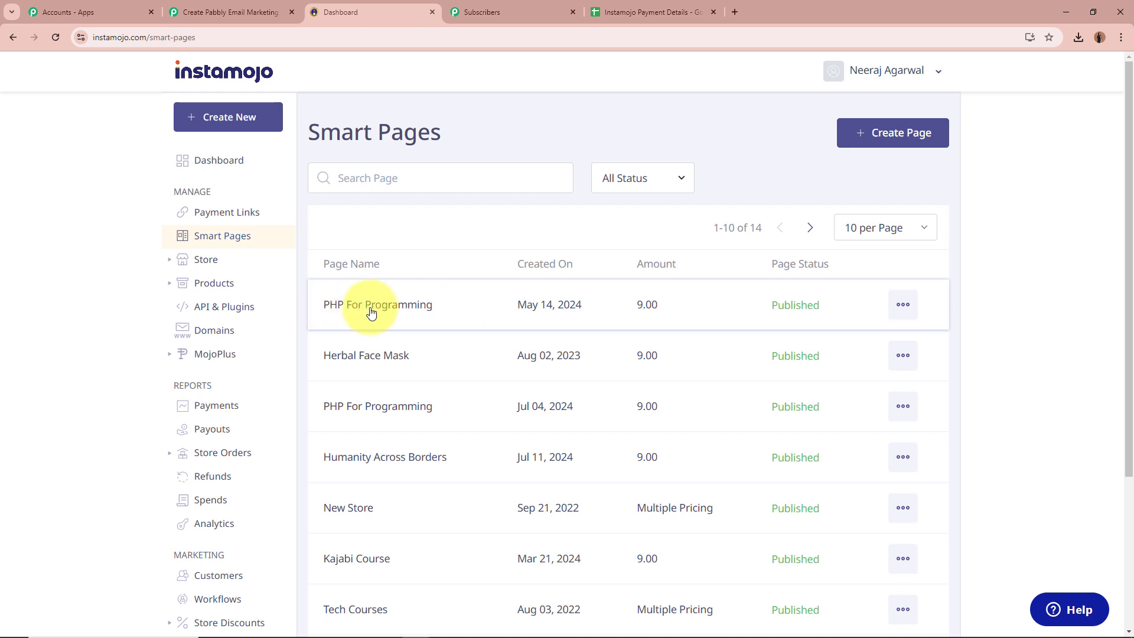
Step: Confirm the Pabbly Connect workflow is still waiting for a webhook response
left_click(237, 17)
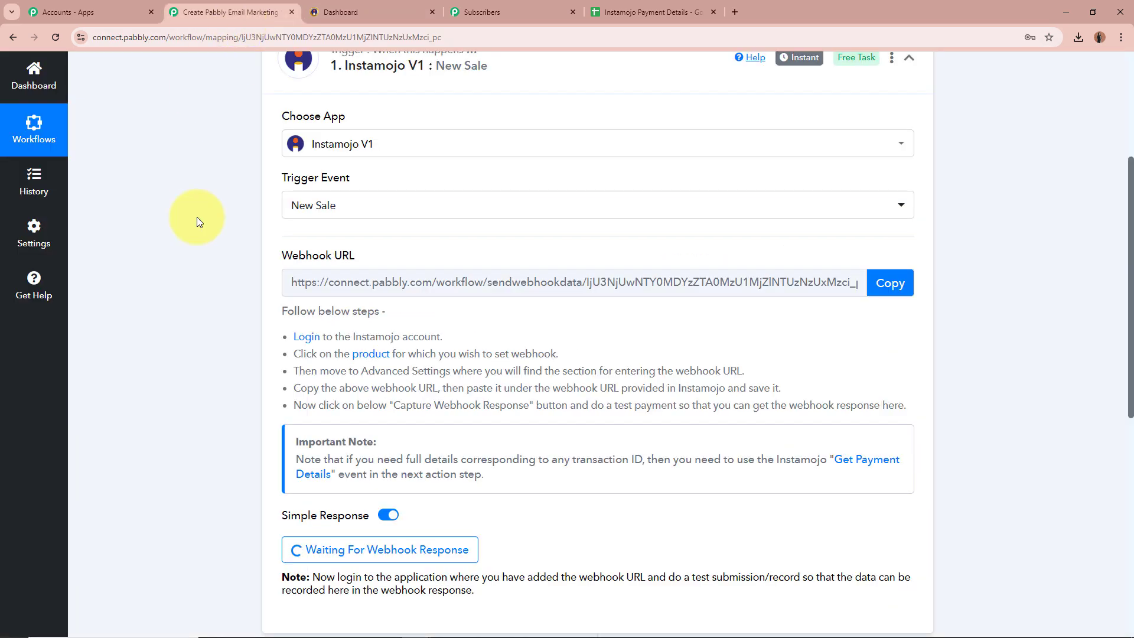
scroll(214, 331, "down", 3)
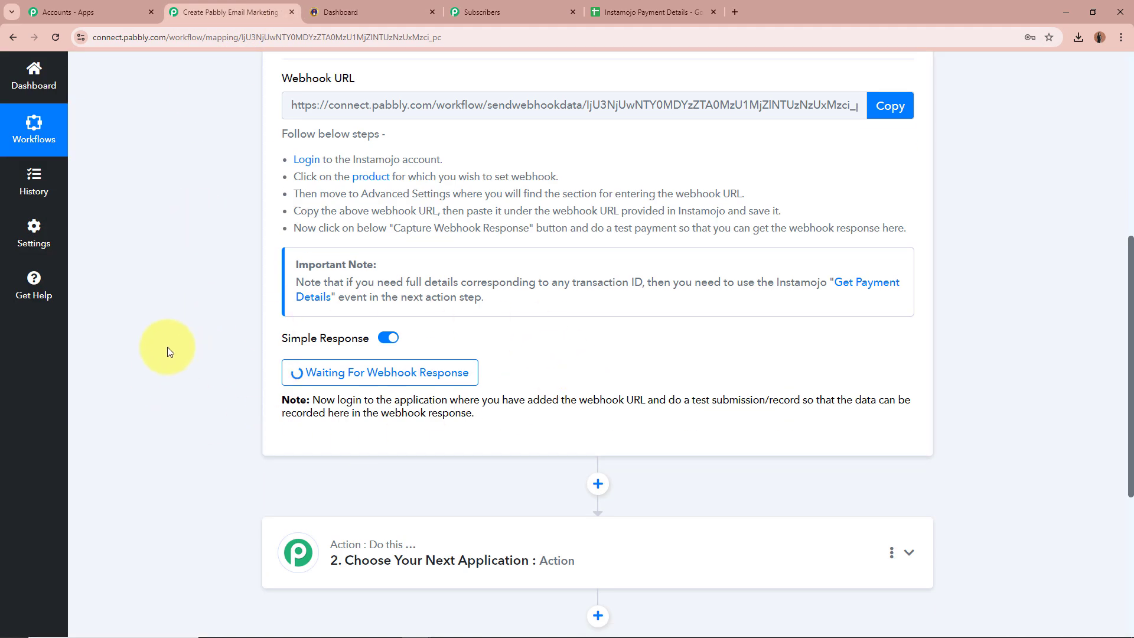
scroll(167, 349, "up", 5)
scroll(167, 346, "up", 1)
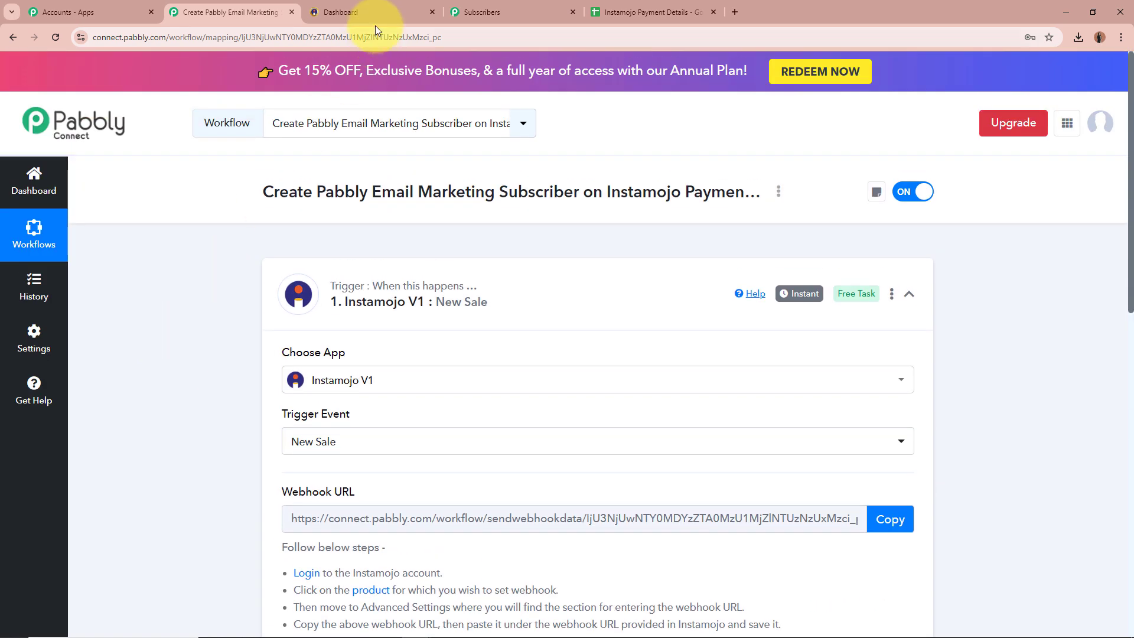
left_click(355, 13)
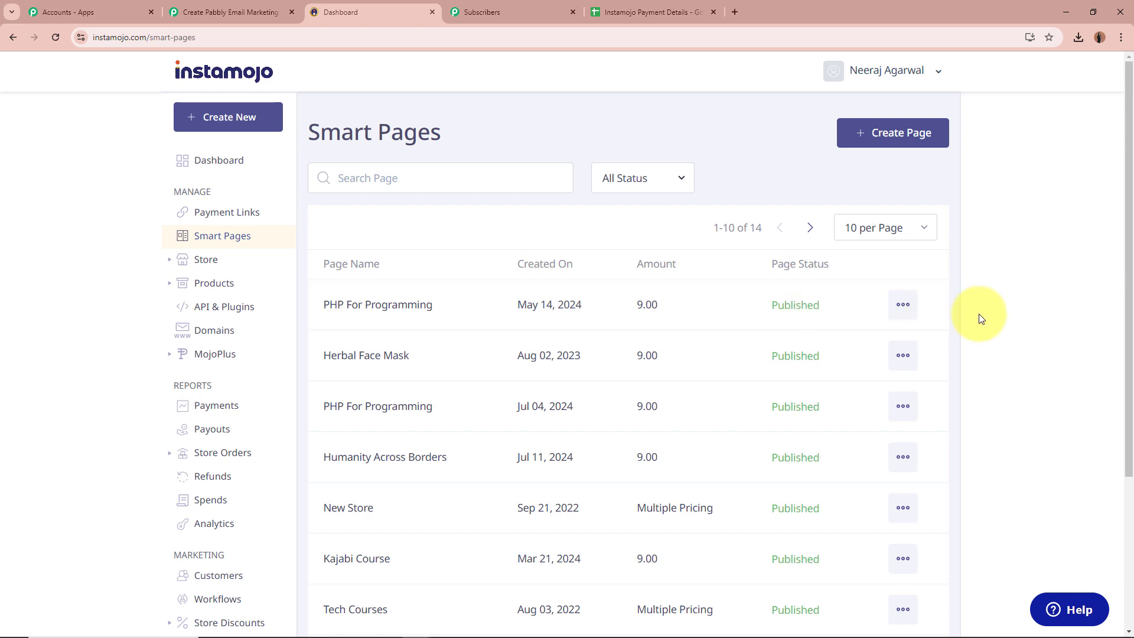
left_click(260, 12)
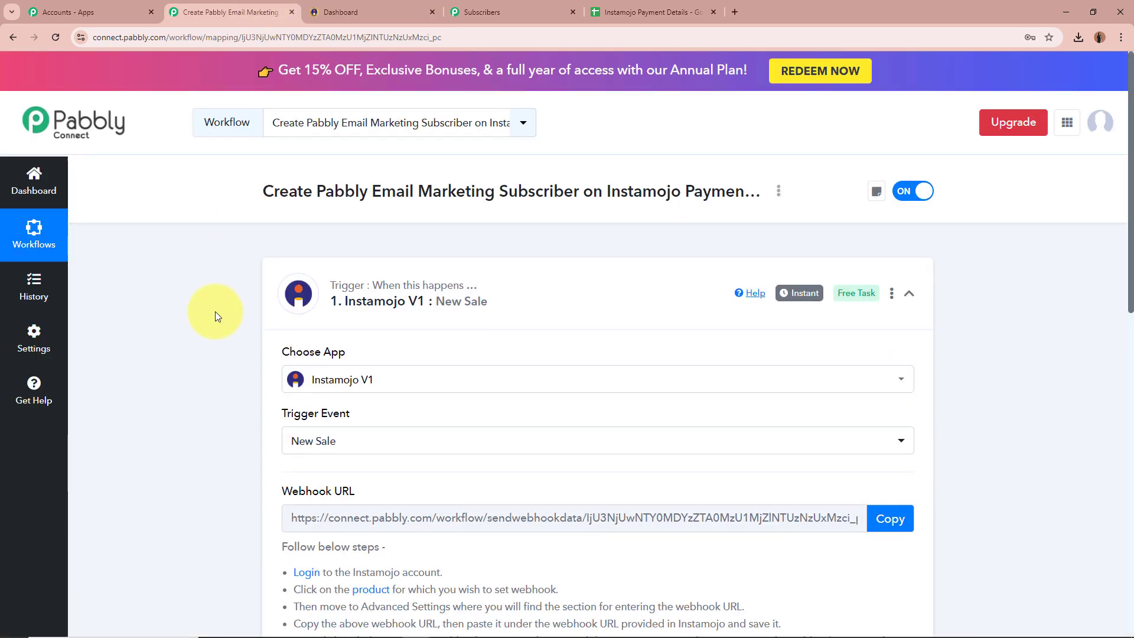
scroll(215, 310, "down", 3)
scroll(203, 394, "up", 10)
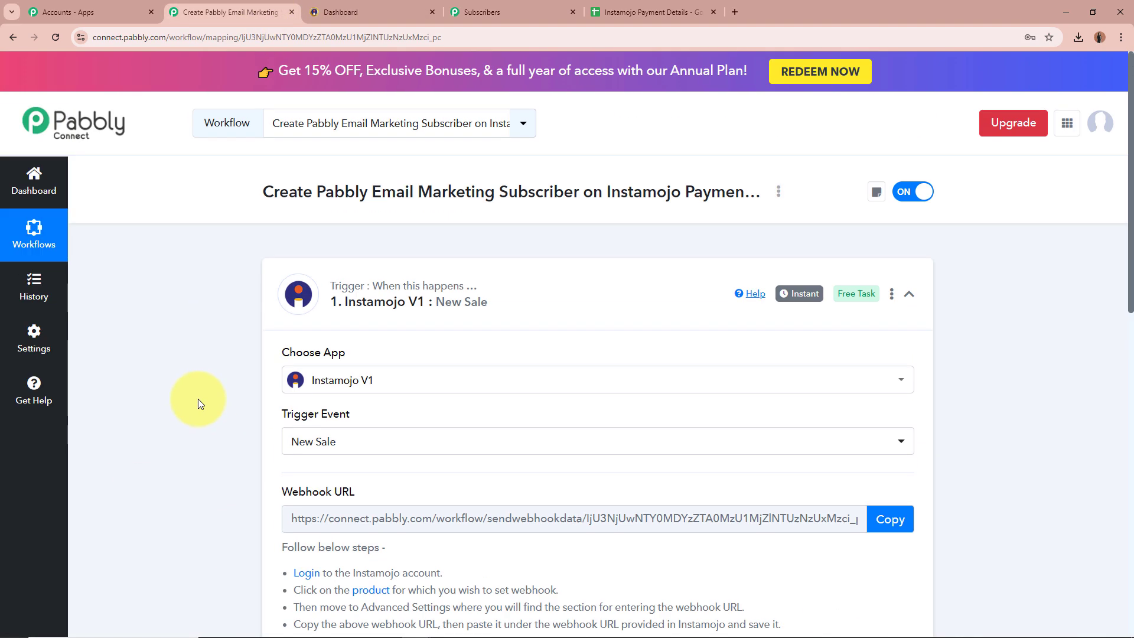
left_click(378, 13)
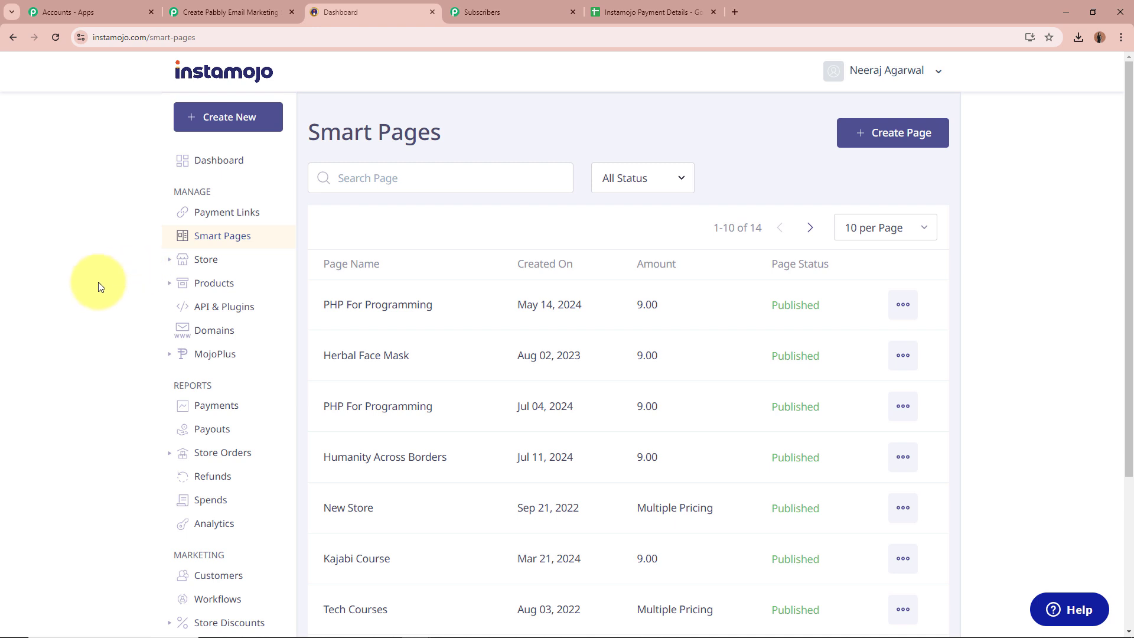
Step: Copy the PHP For Programming page's public share link and open a blank browser tab
left_click(905, 307)
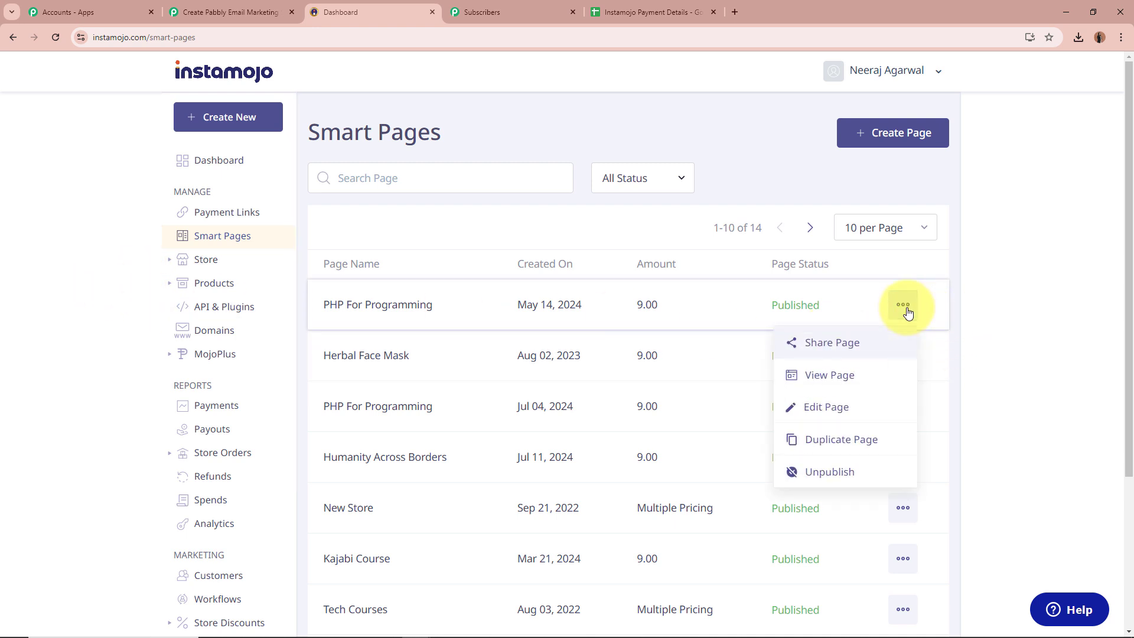
left_click(834, 345)
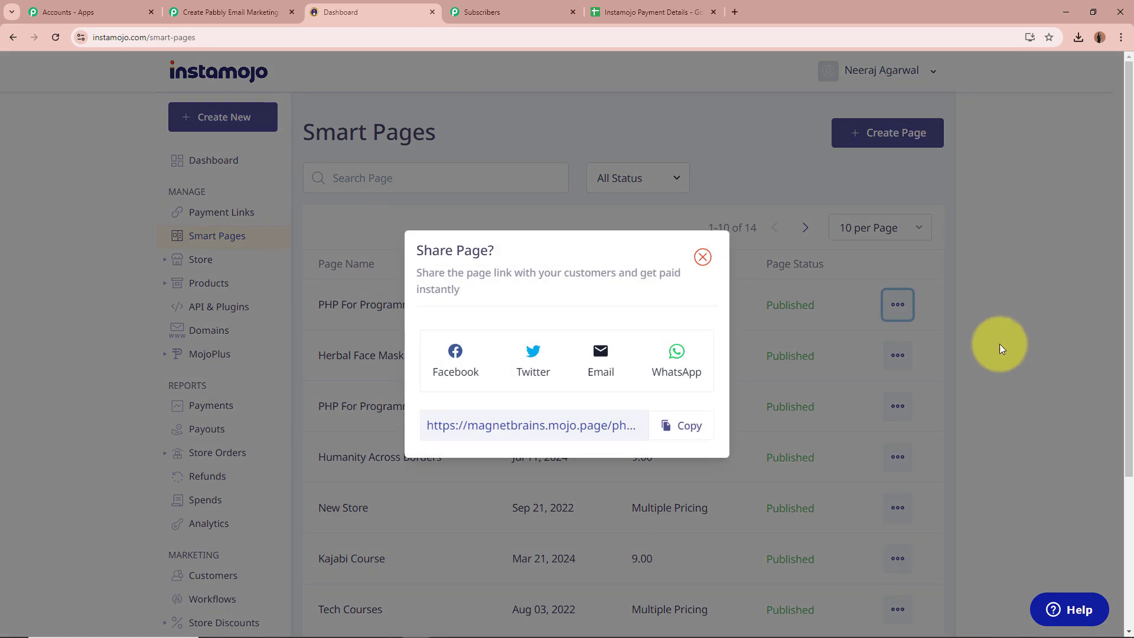
left_click(679, 420)
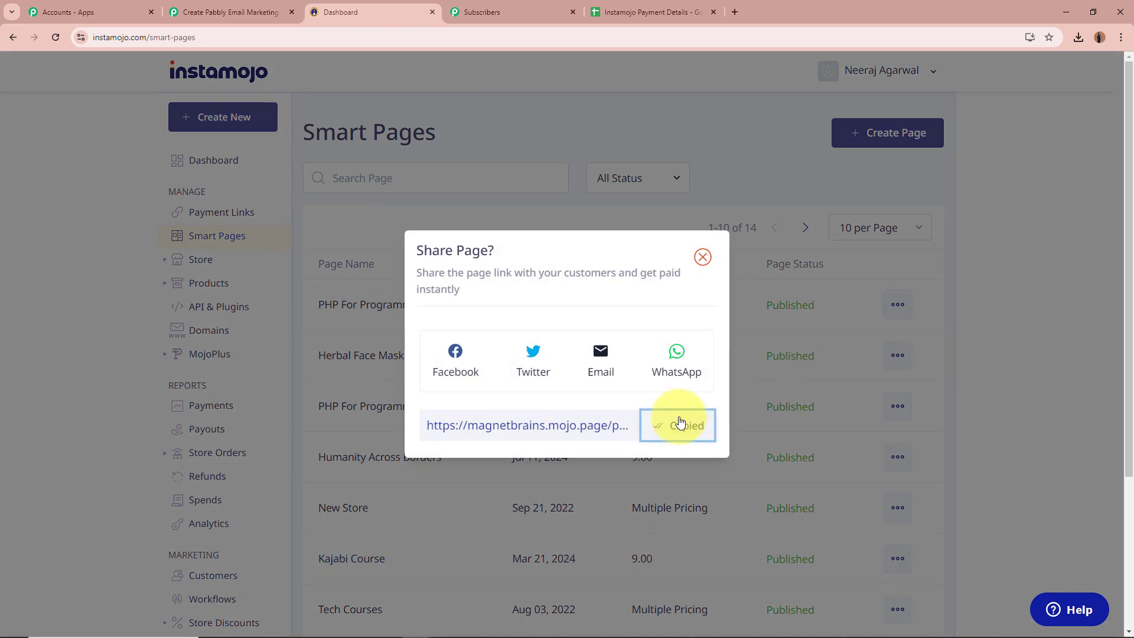
left_click(734, 12)
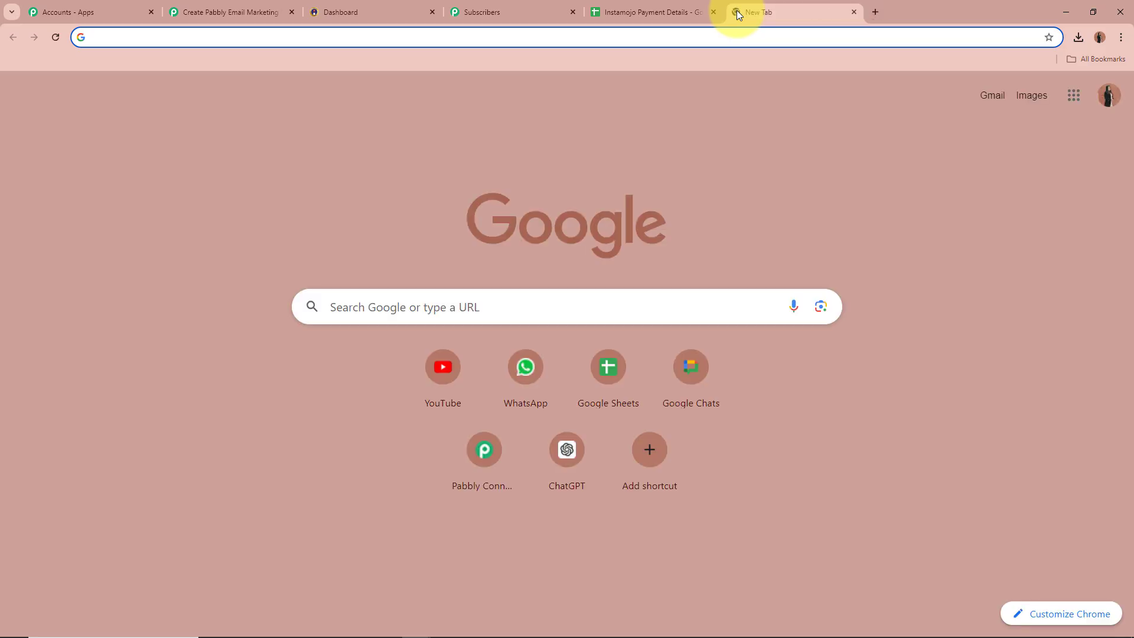
Step: Load the shared PHP For Programming page and start enrolling in the course
key("ctrl+v")
key("Return")
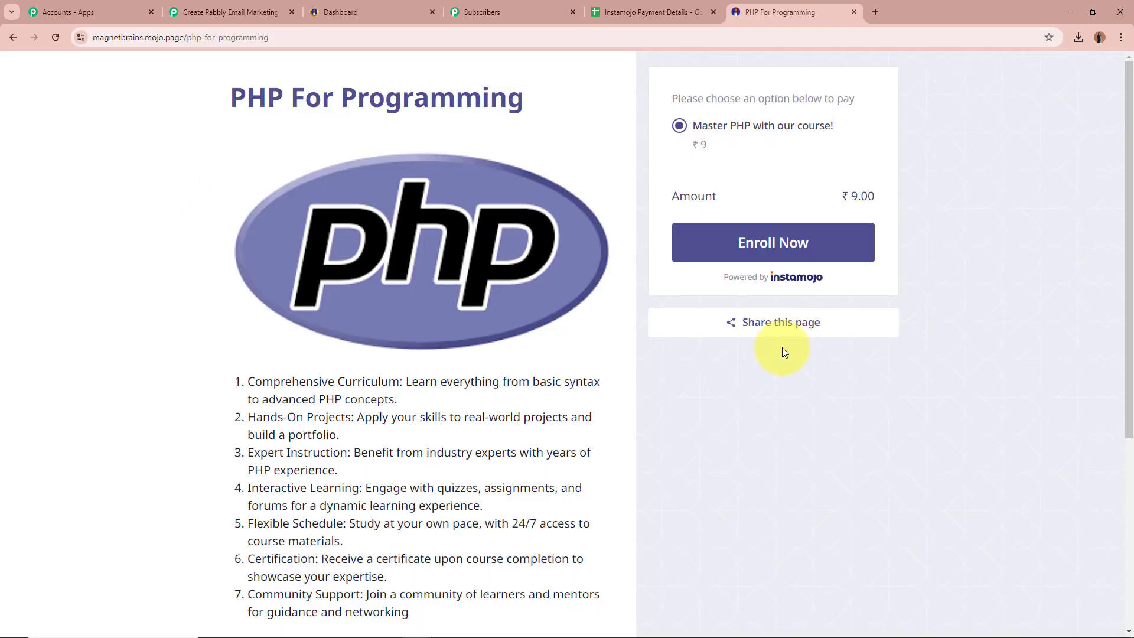
triple_click(252, 96)
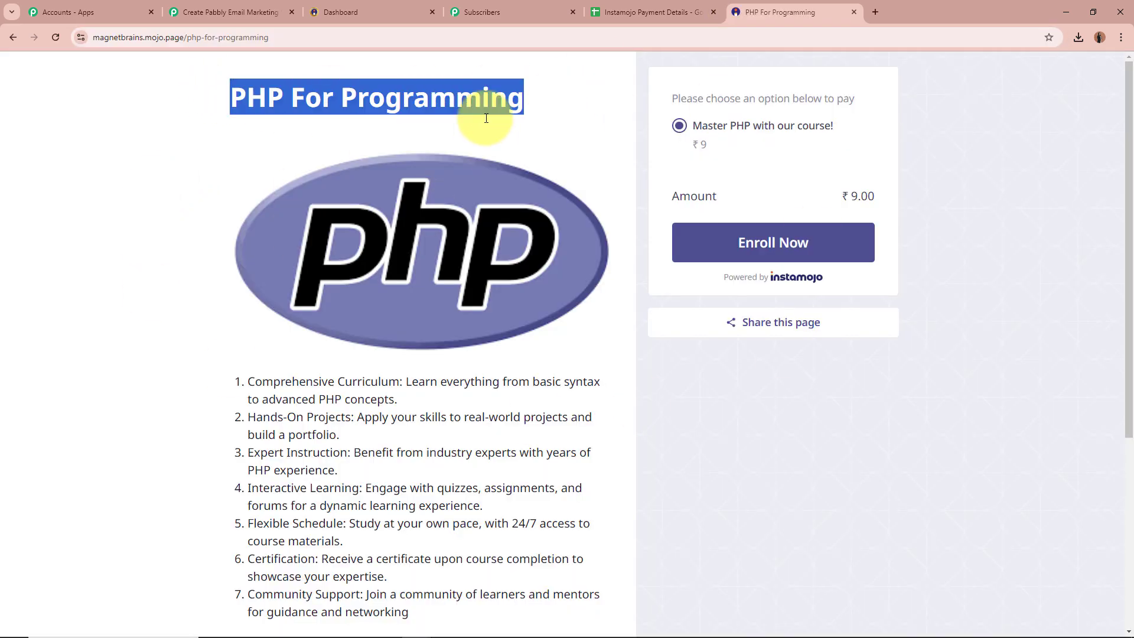
left_click(162, 214)
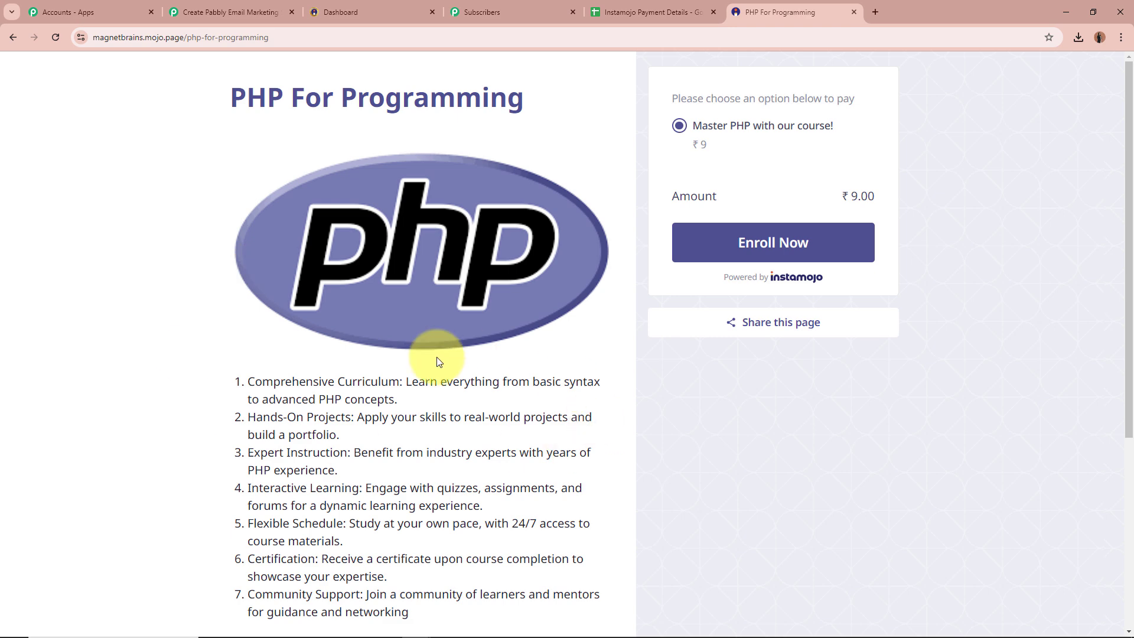
left_click(774, 254)
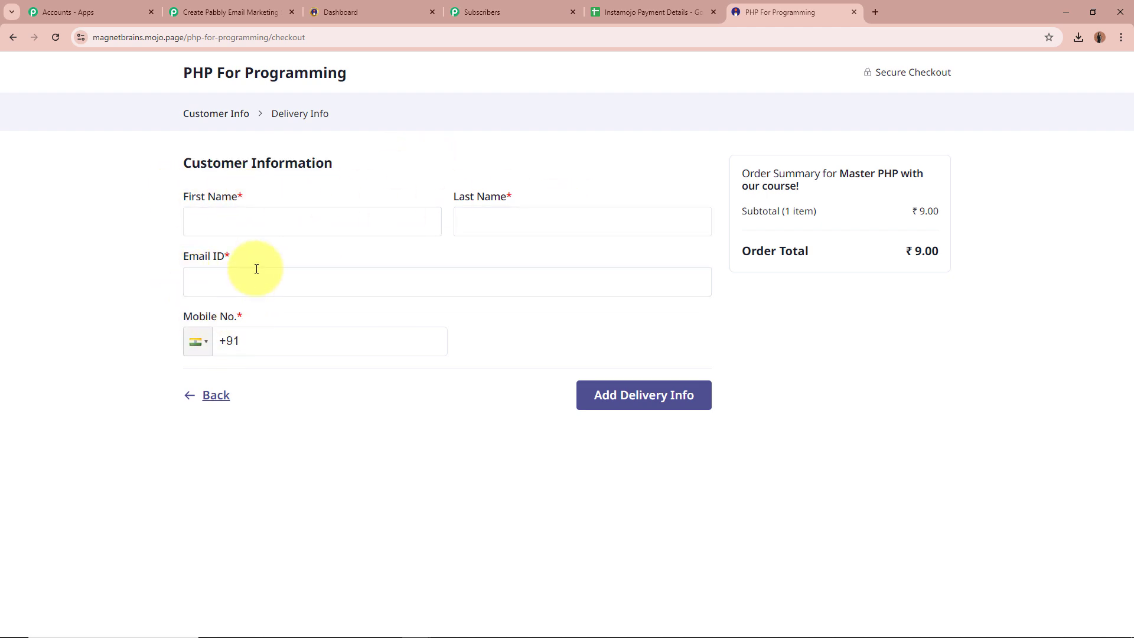
Step: Enter the buyer's first and last name, e-mail and mobile number, then continue to billing
left_click(302, 223)
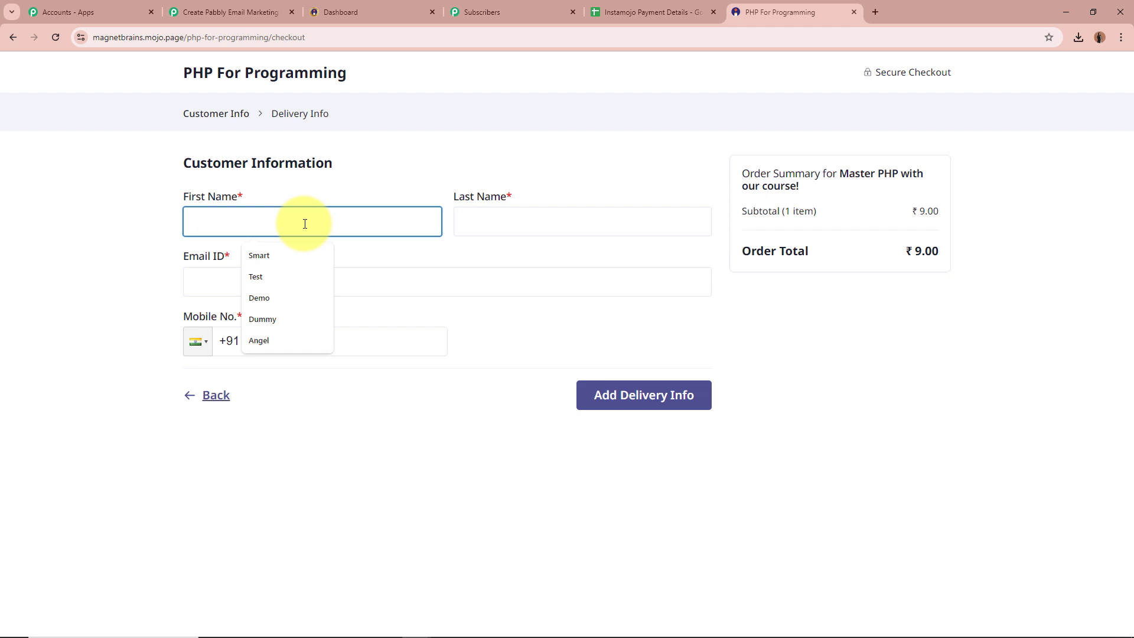
type("Smart")
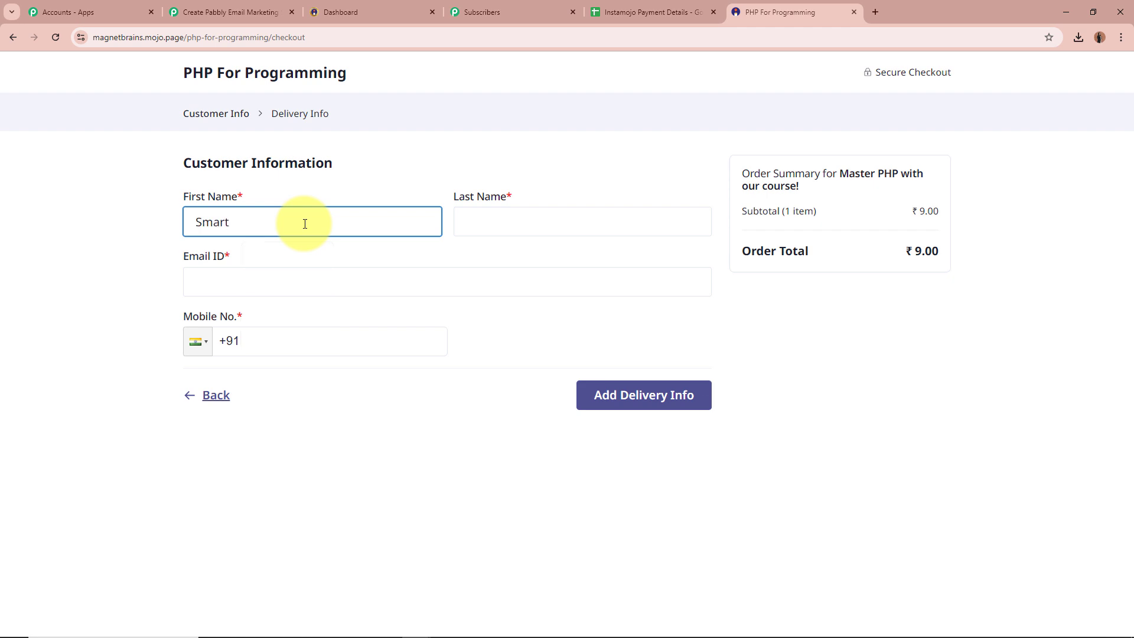
left_click(529, 229)
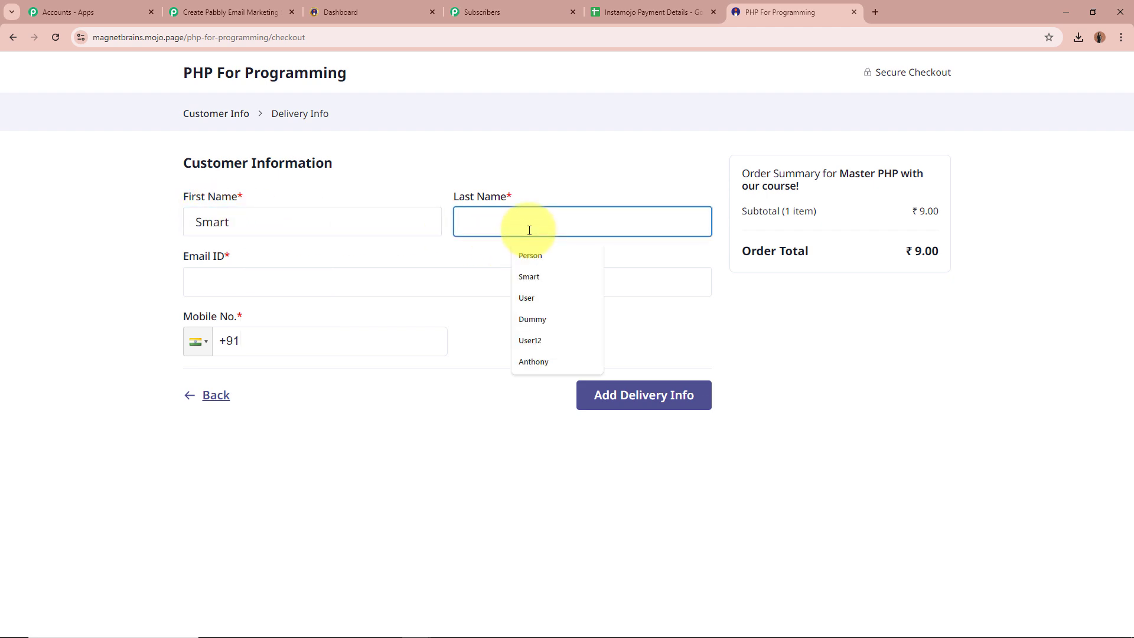
type("Cu")
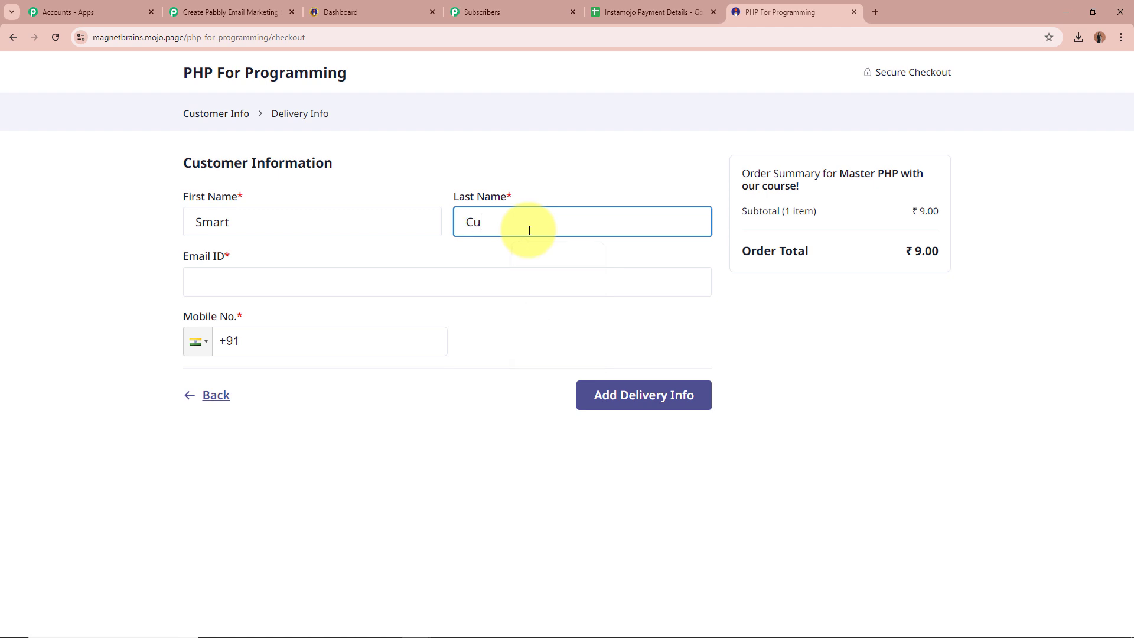
type("stomer")
left_click(244, 283)
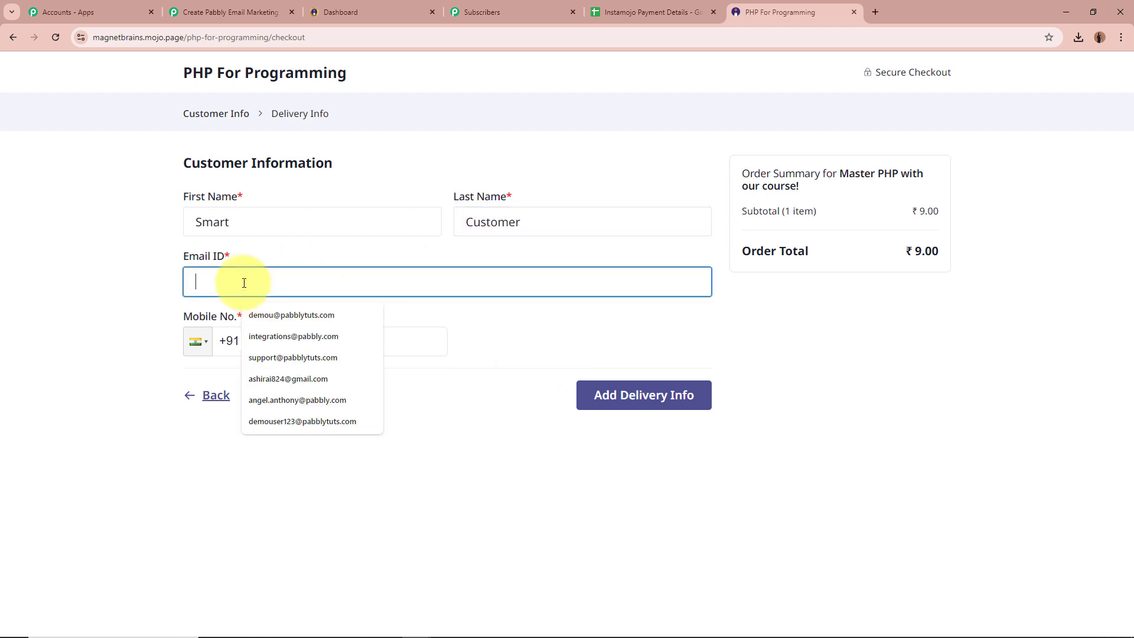
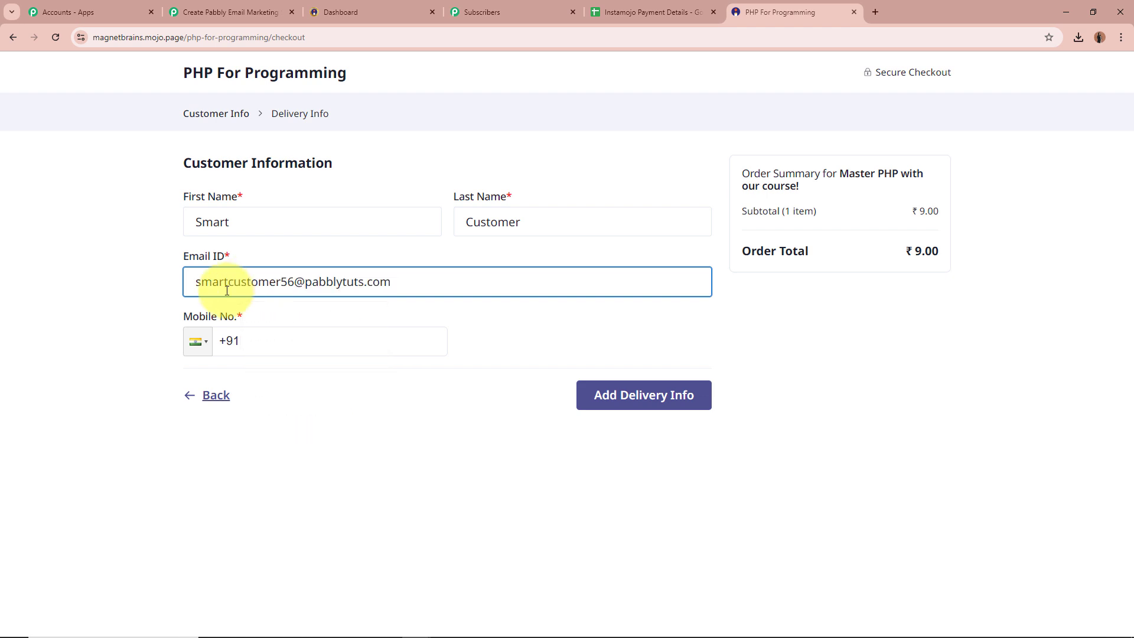
left_click(330, 354)
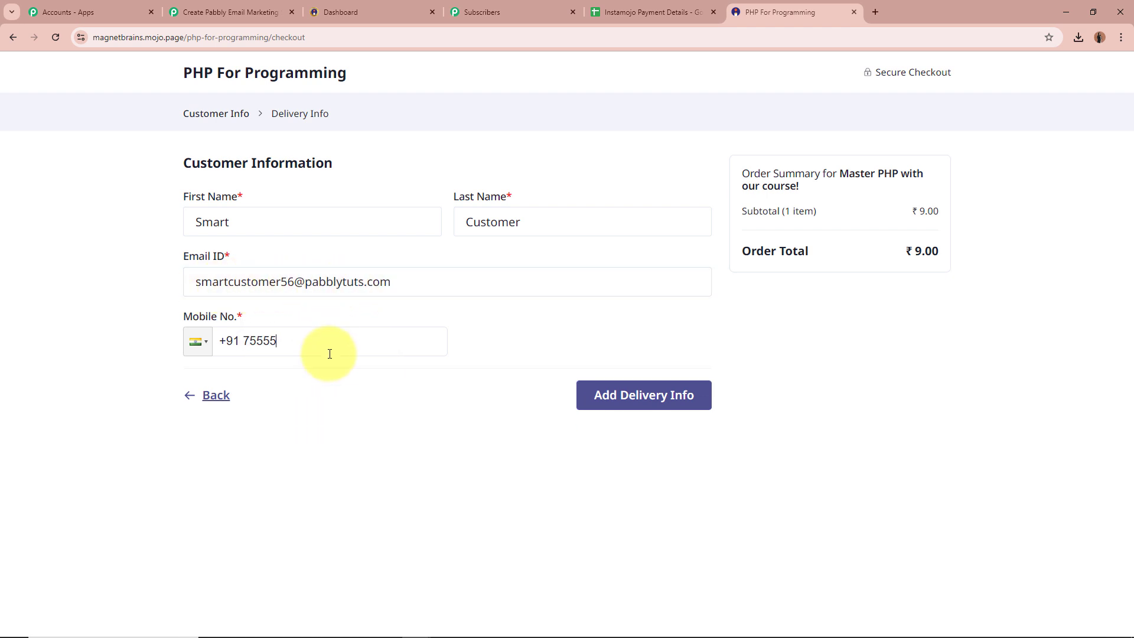
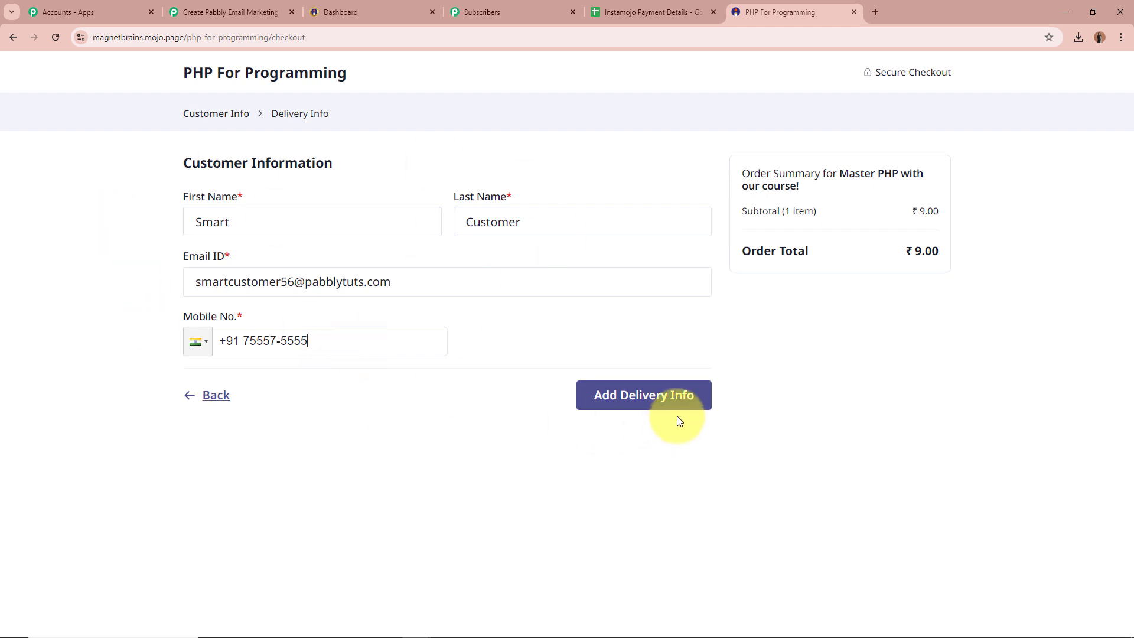
left_click(680, 407)
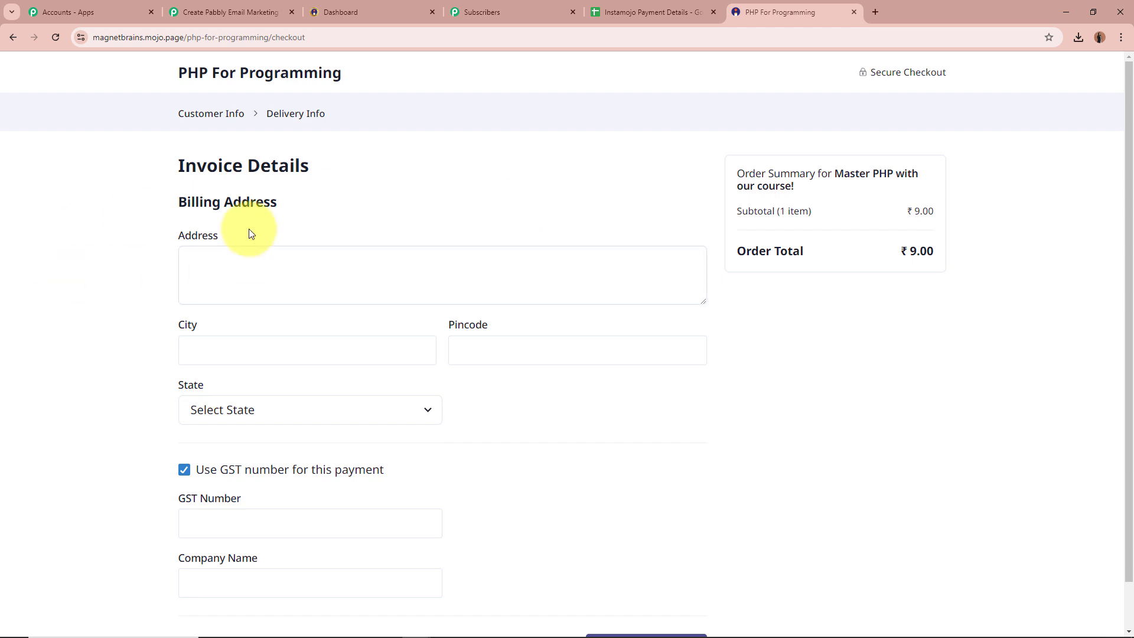
Step: Complete the billing address without GST details and proceed to pay the ₹9 order
left_click(345, 255)
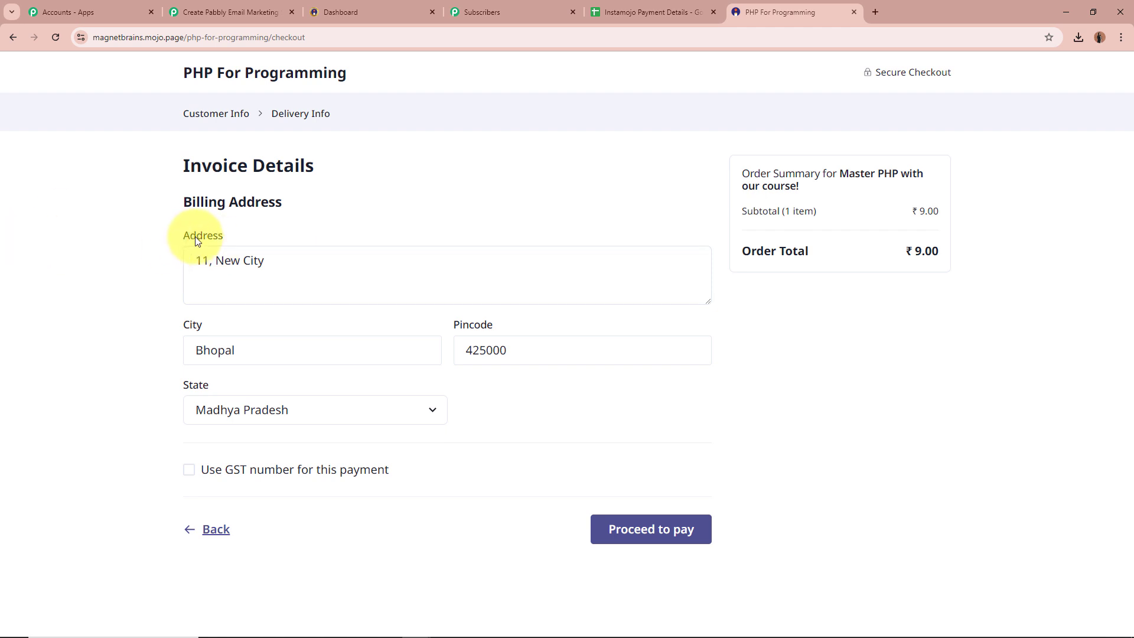
double_click(195, 236)
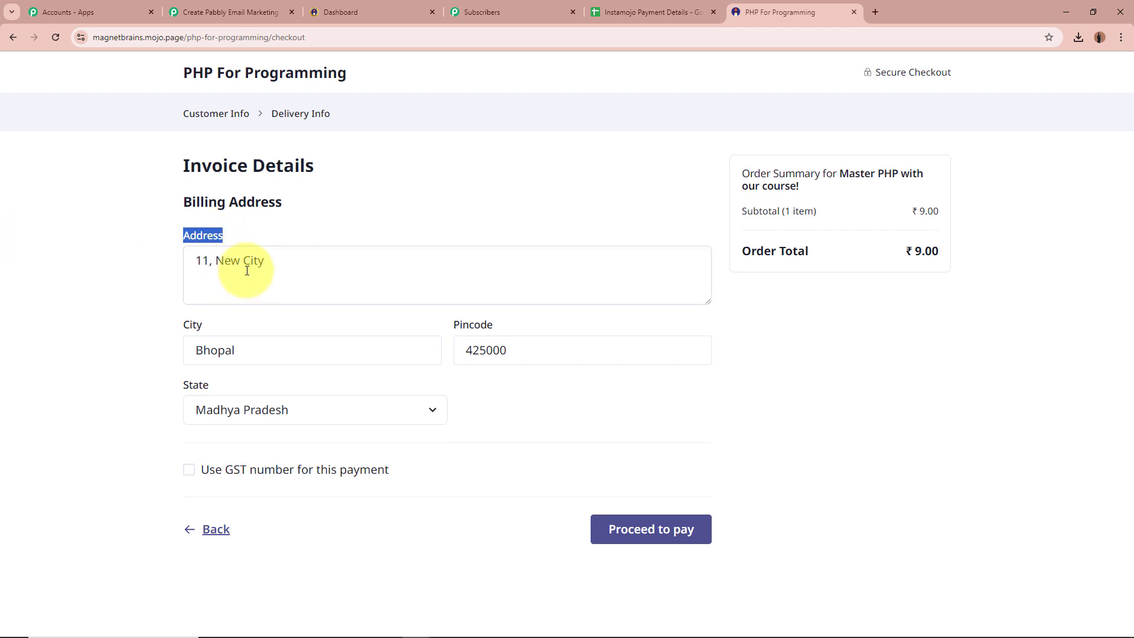
left_click(187, 324)
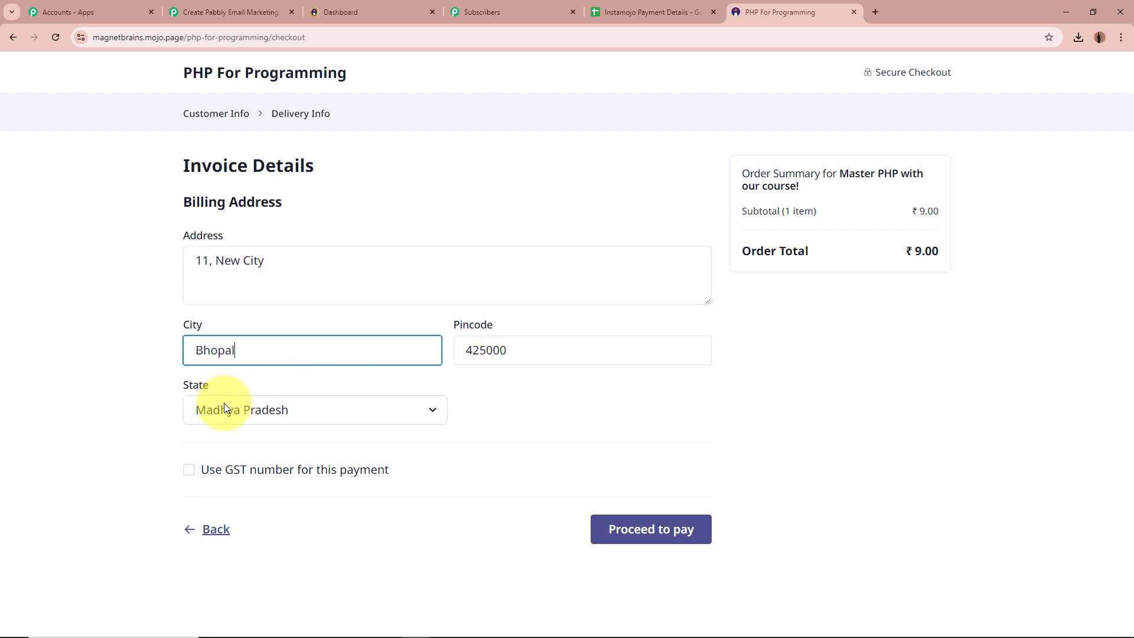
left_click(685, 532)
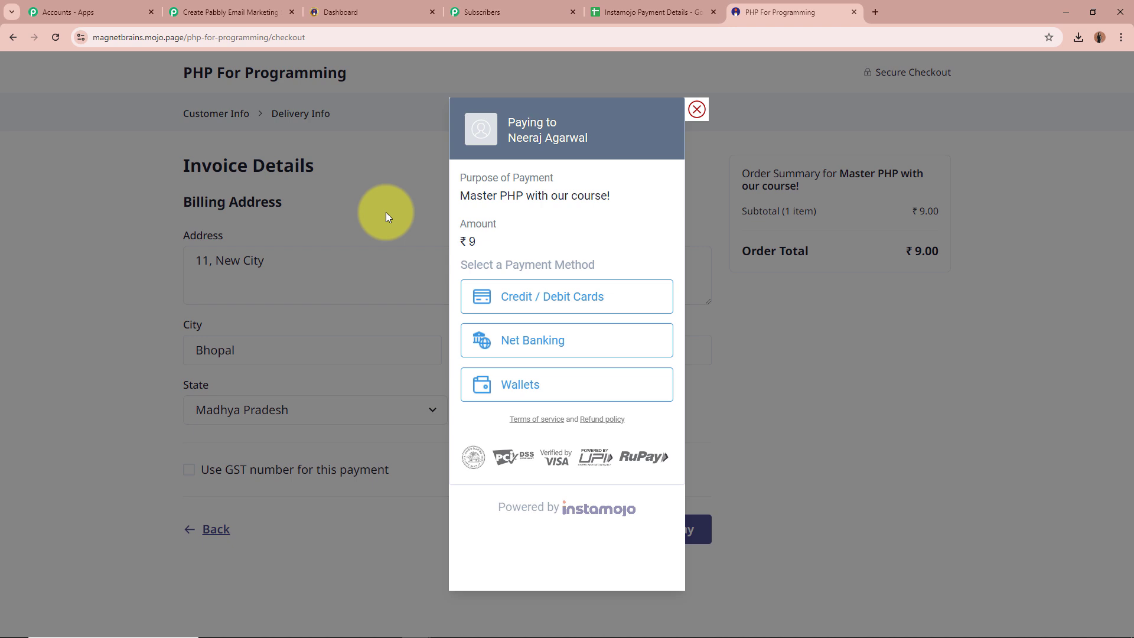
Step: Pay ₹9 by credit/debit card, then return to the Pabbly Connect workflow tab
left_click(546, 302)
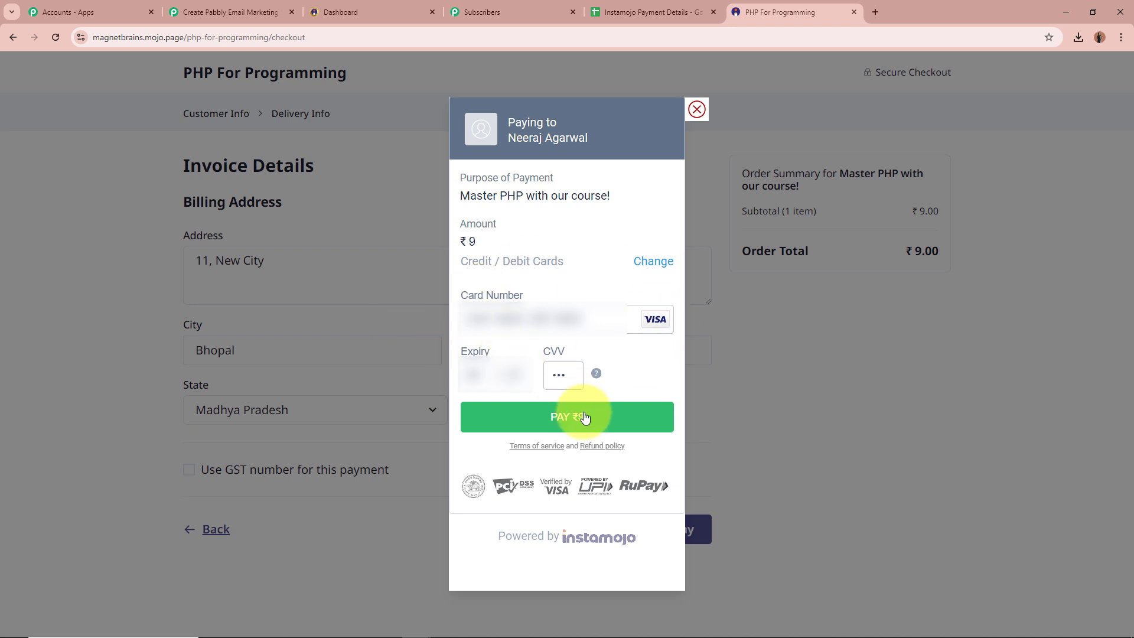
left_click(585, 417)
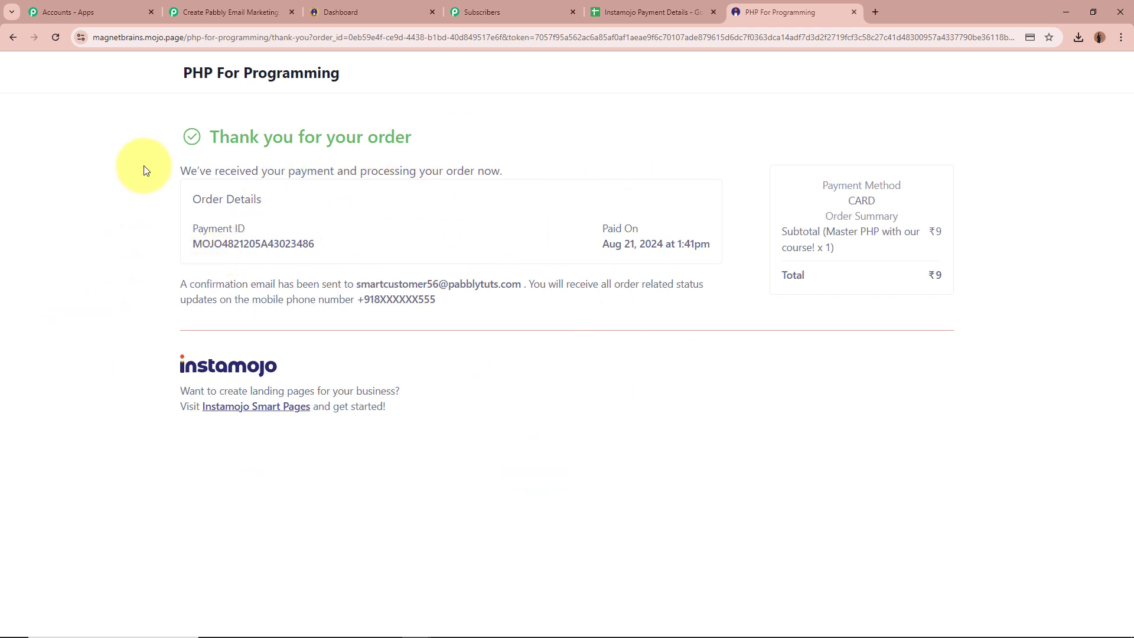
left_click_drag(184, 80, 366, 63)
left_click(104, 354)
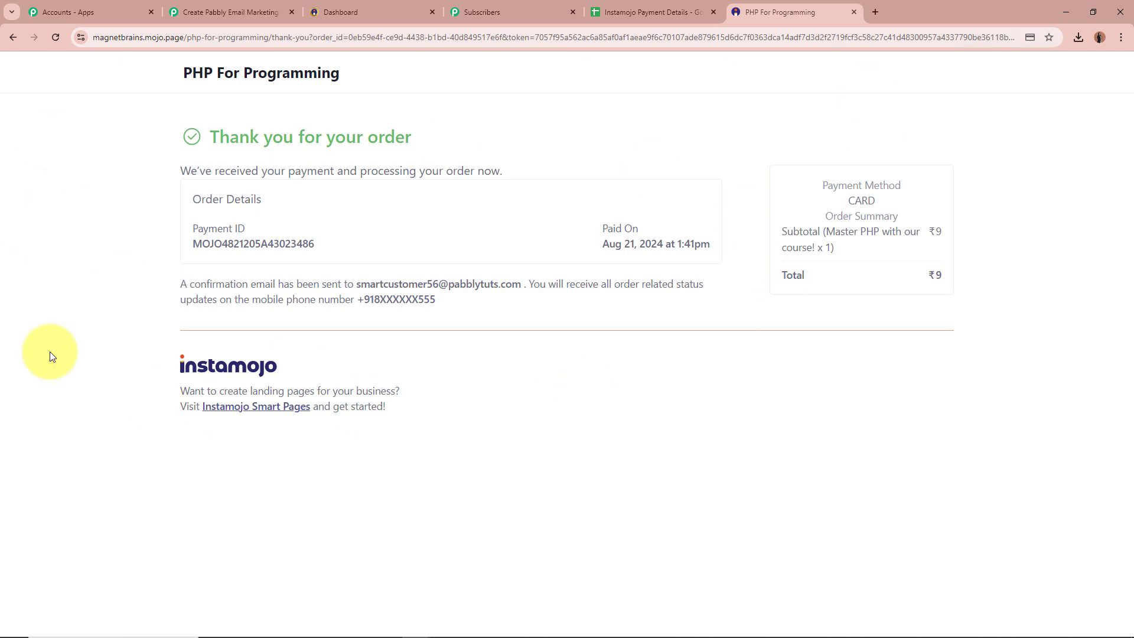
left_click(231, 12)
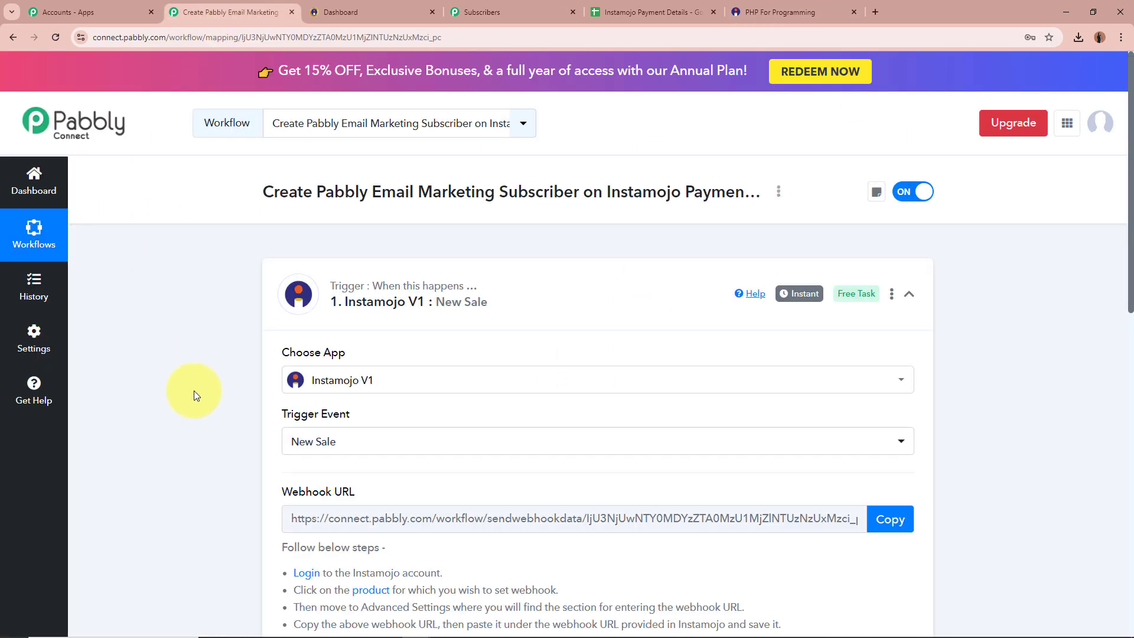
Step: Check the captured SUCCESS status, payment ID, INR currency, completion time and payment amount
scroll(194, 387, "down", 8)
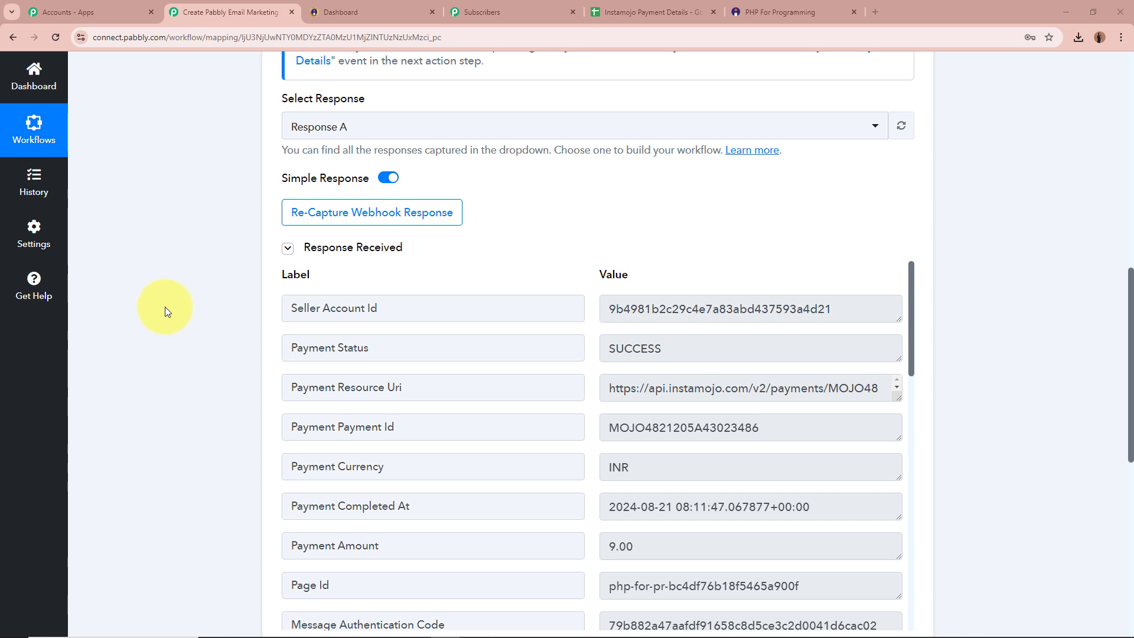
scroll(167, 311, "down", 1)
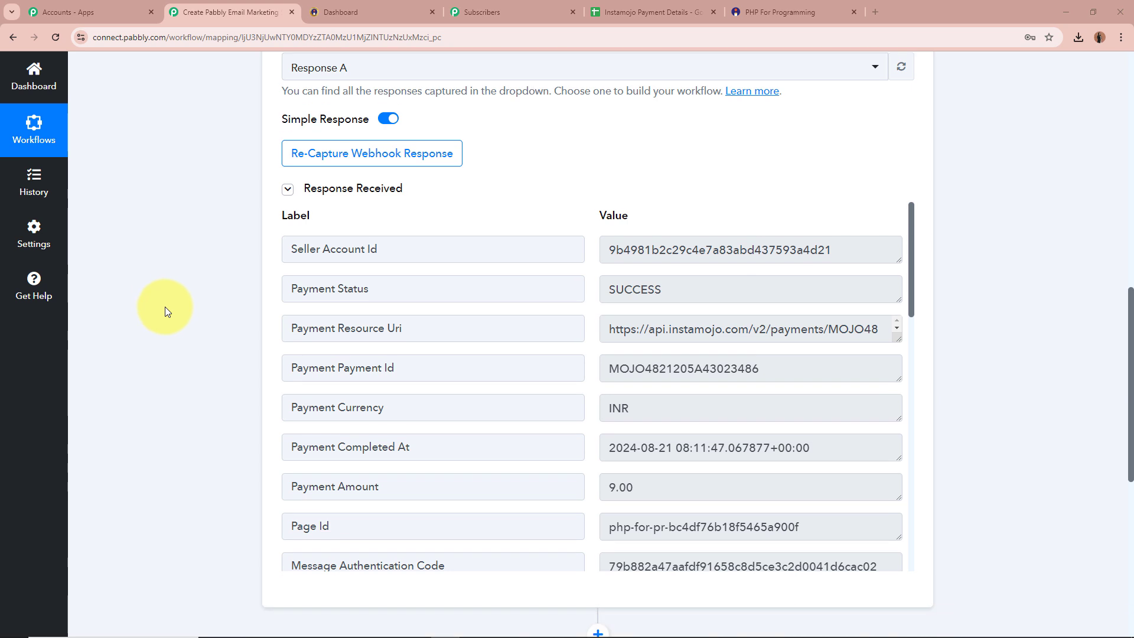
left_click_drag(678, 290, 565, 295)
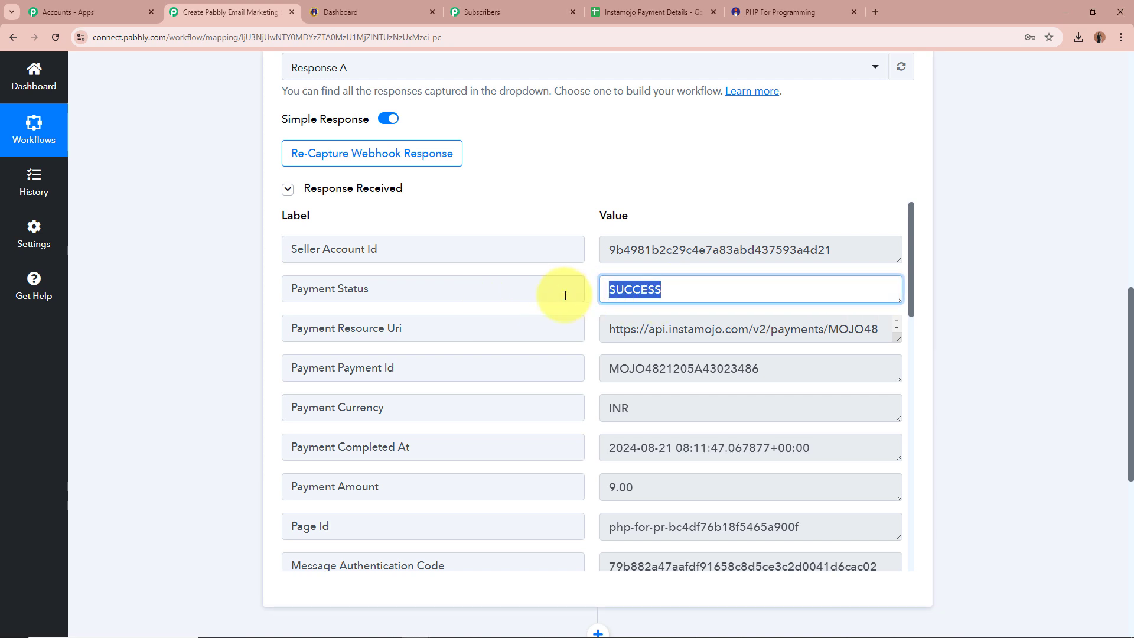
left_click_drag(827, 367, 576, 367)
left_click(783, 380)
double_click(658, 415)
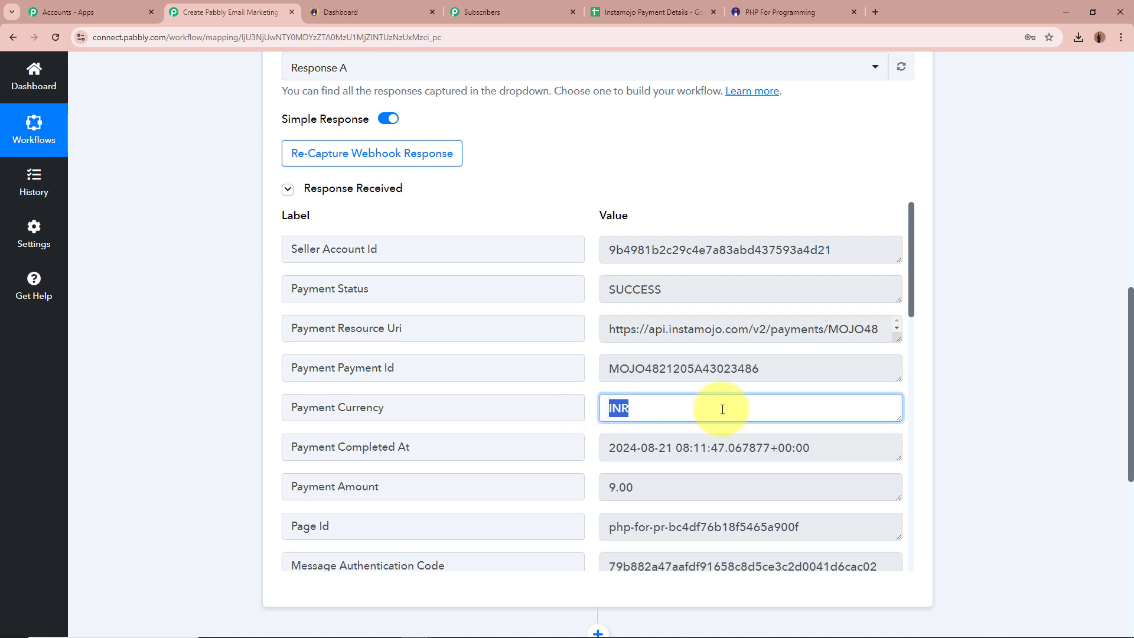
left_click(789, 401)
key("Tab")
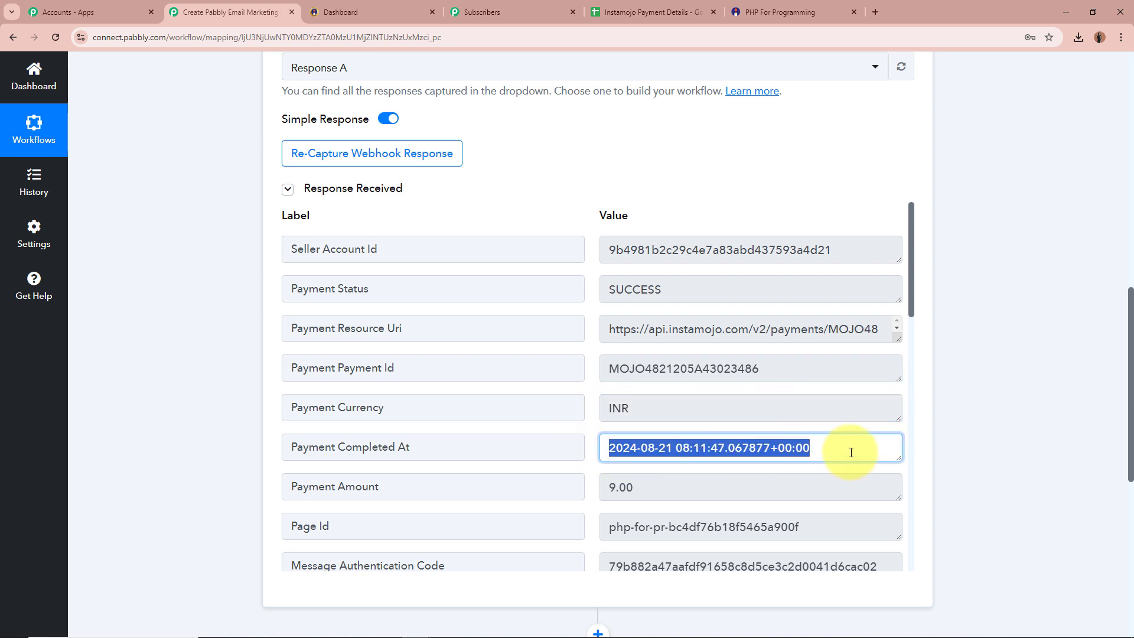
key("Tab")
left_click(770, 490)
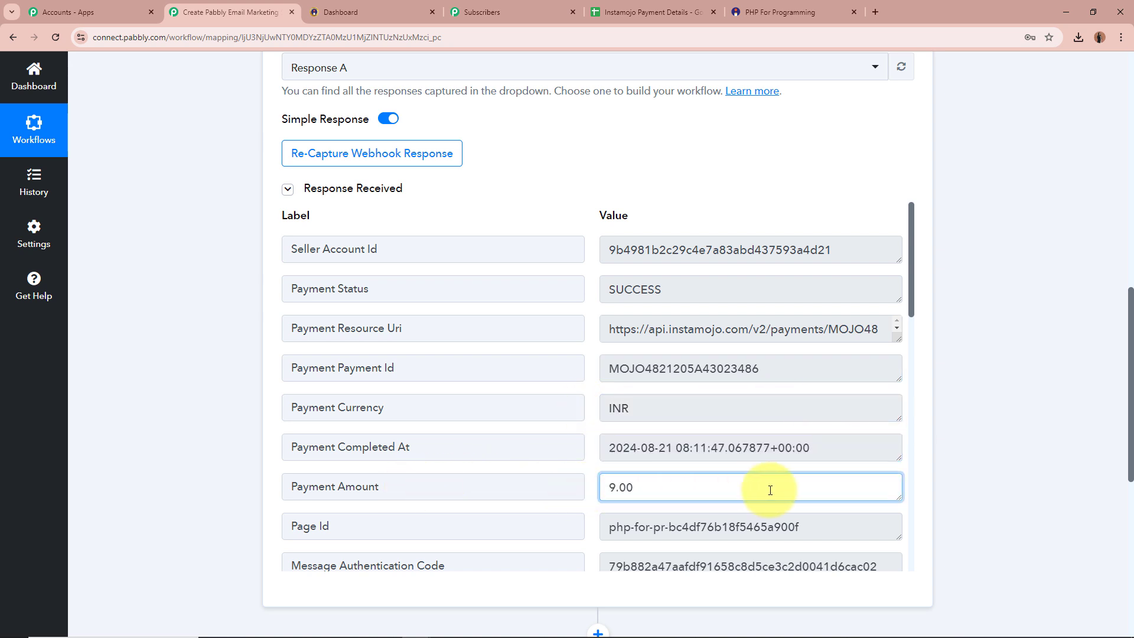
scroll(772, 486, "down", 5)
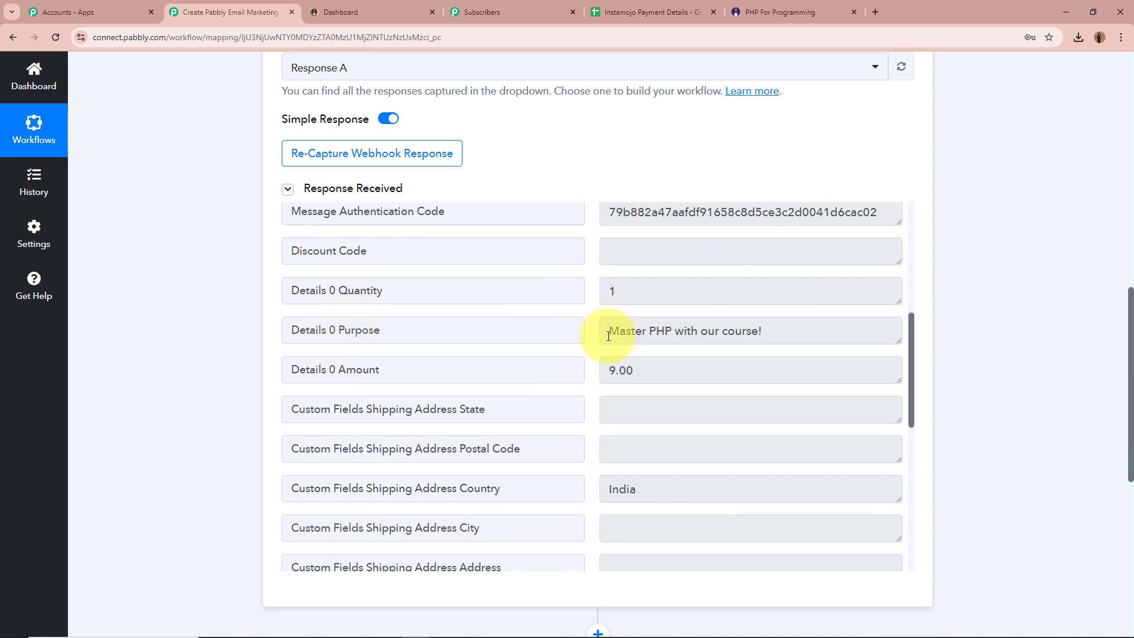
left_click_drag(618, 331, 813, 336)
left_click(813, 336)
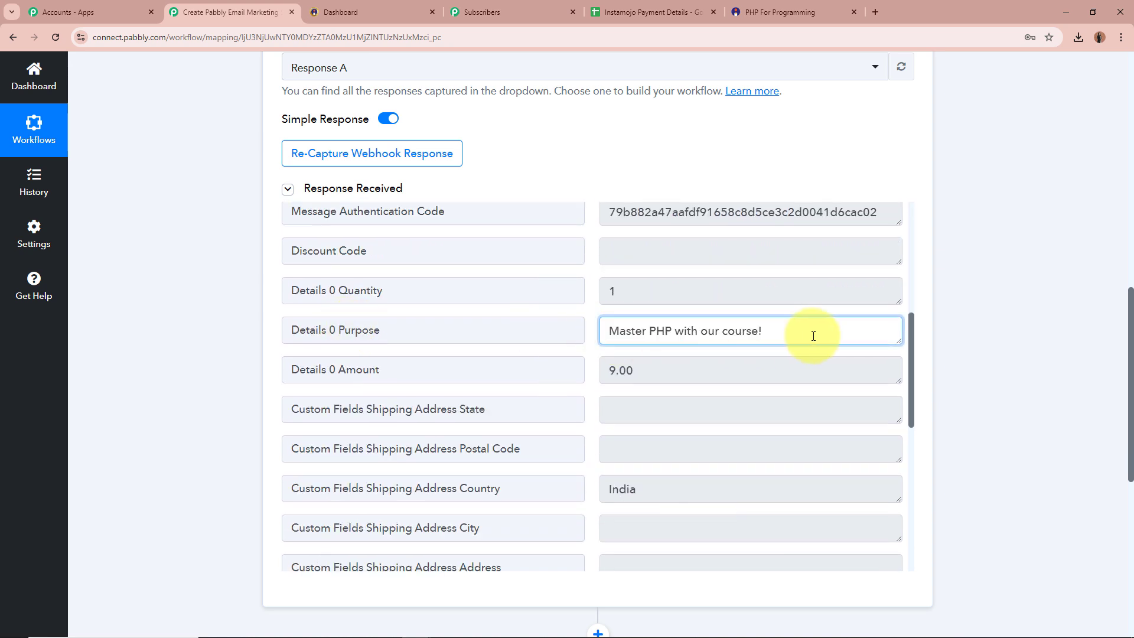
scroll(813, 336, "down", 2)
left_click_drag(653, 426, 587, 430)
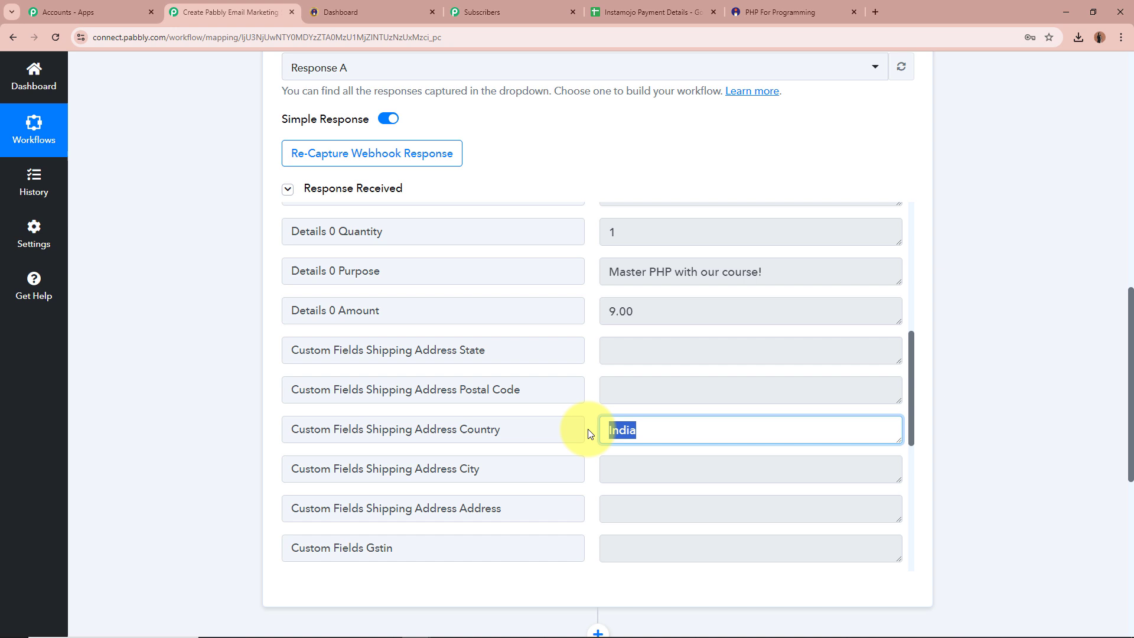
Step: Review the 9.00 item amount and billing address: Madhya Pradesh, postal code, India, Bhopal
double_click(661, 313)
scroll(762, 375, "down", 4)
triple_click(727, 387)
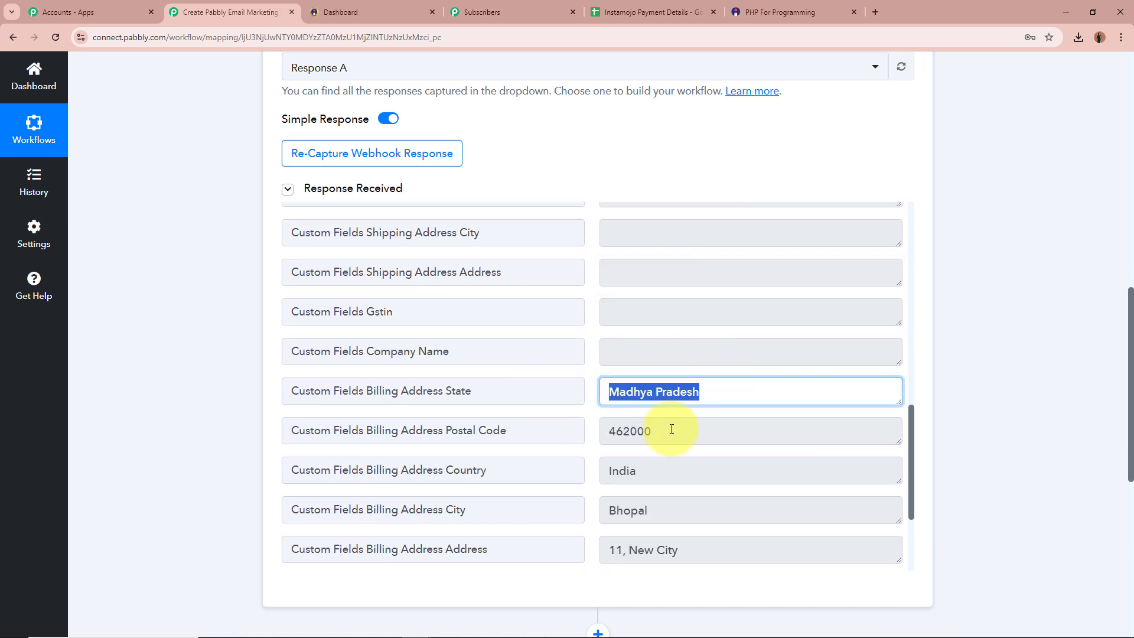
left_click_drag(671, 429, 577, 432)
left_click(686, 470)
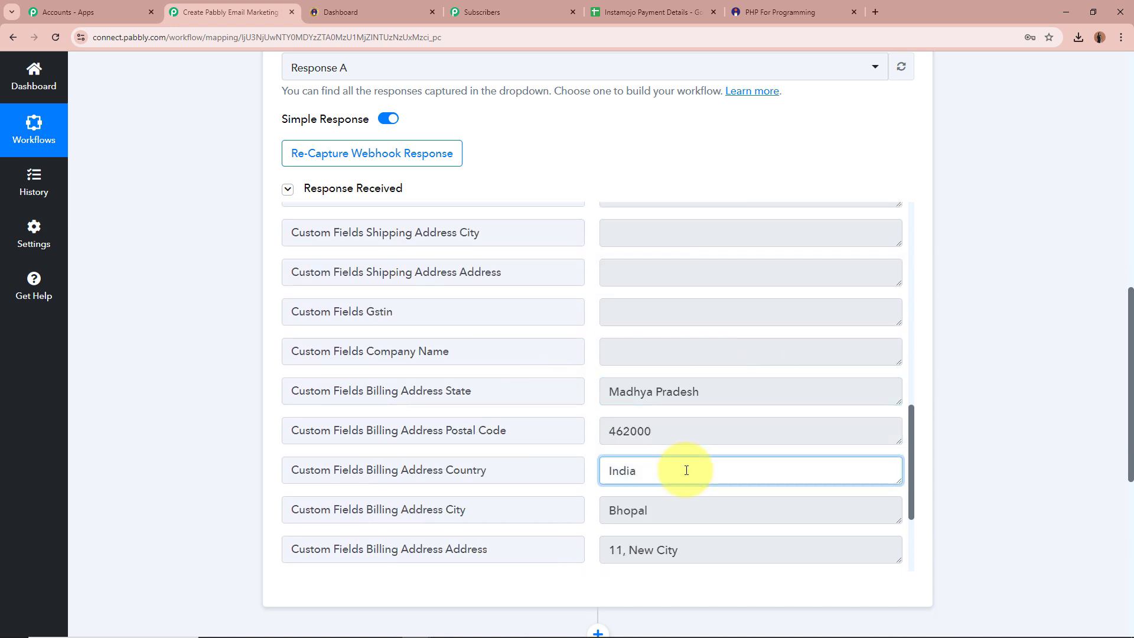
double_click(626, 467)
scroll(668, 392, "down", 2)
double_click(628, 392)
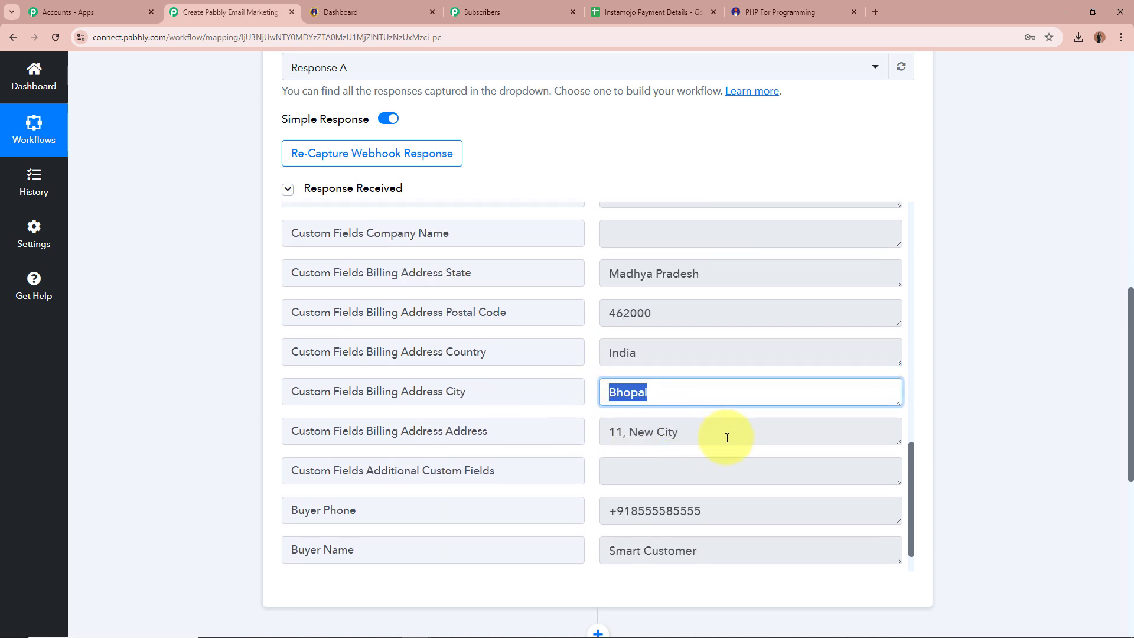
left_click_drag(727, 437, 550, 435)
Step: Check the buyer's phone number, name and e-mail in the captured response
scroll(550, 436, "down", 1)
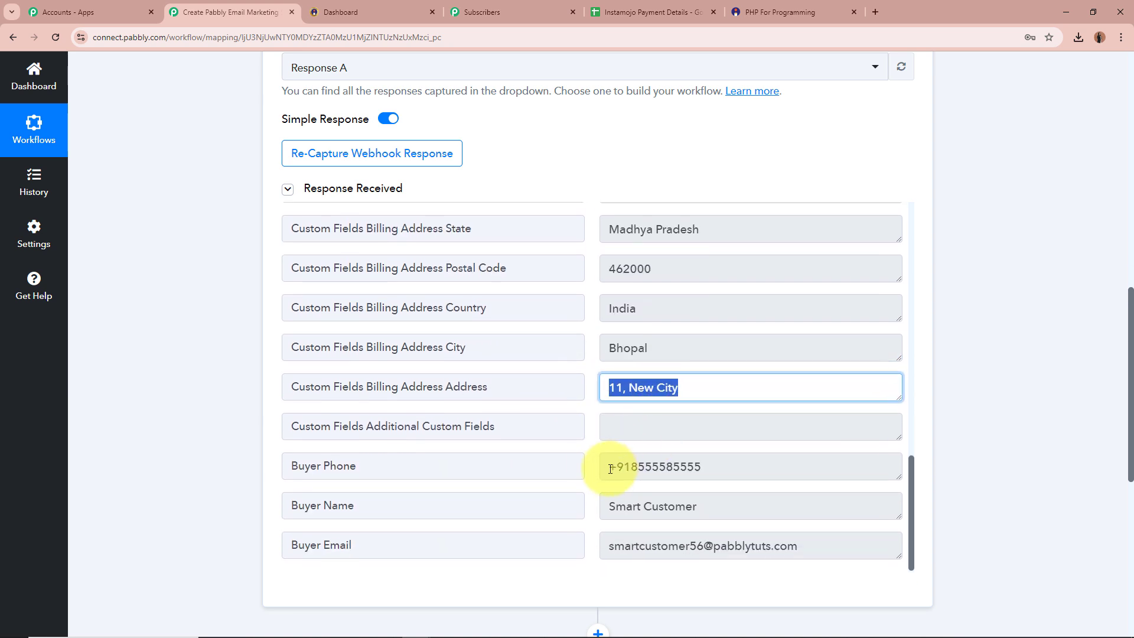
left_click_drag(610, 469, 738, 468)
left_click_drag(614, 506, 775, 504)
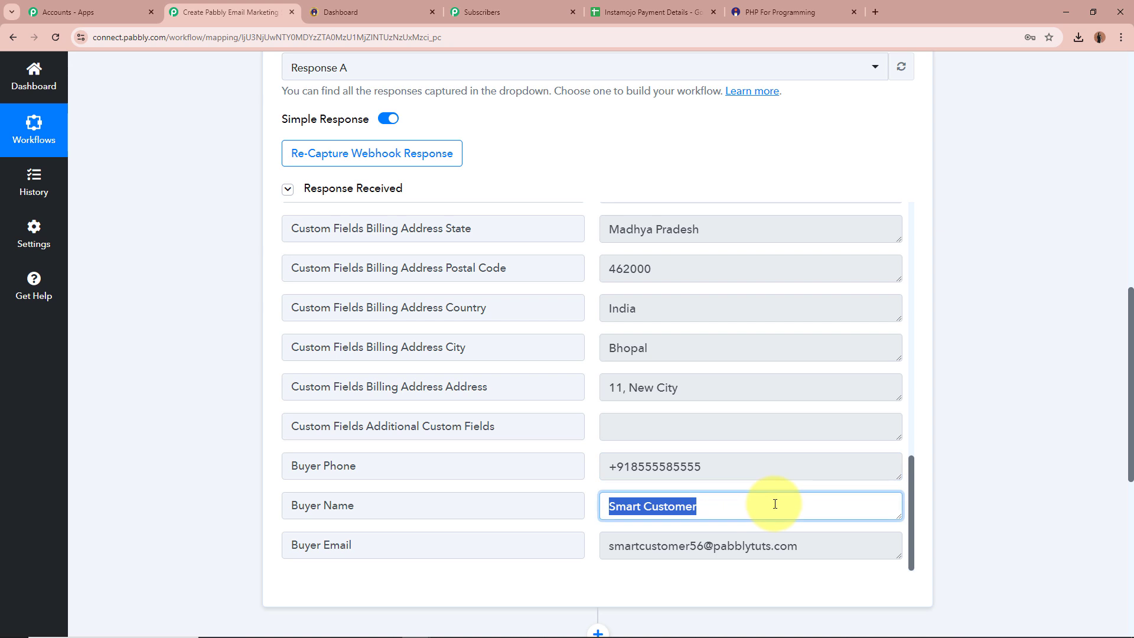
left_click_drag(614, 546, 868, 519)
left_click(995, 460)
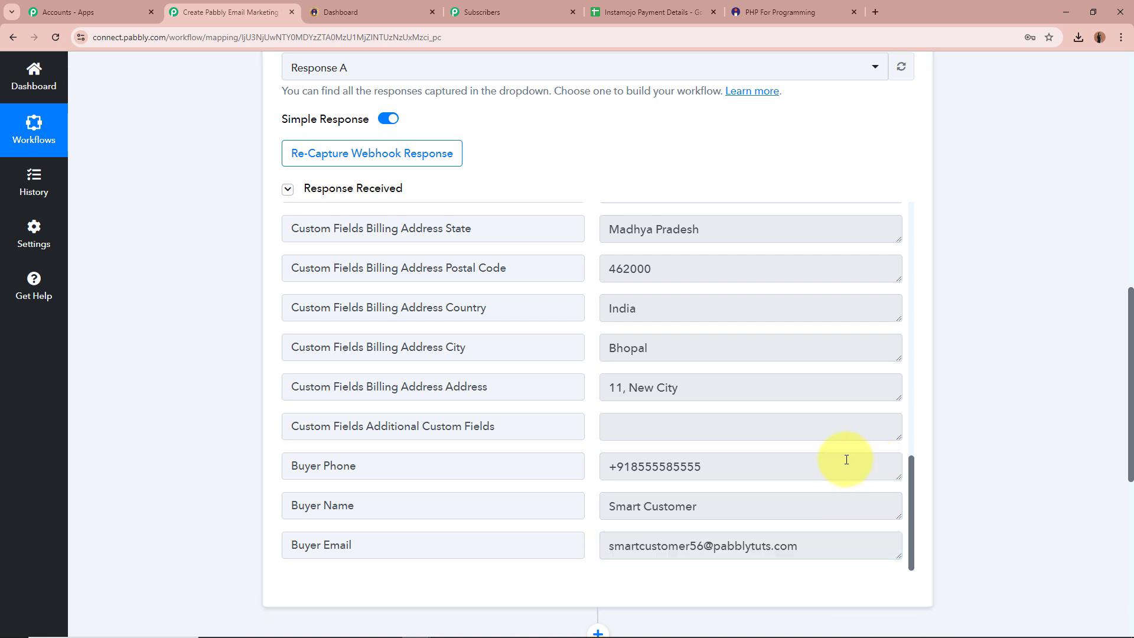
scroll(845, 458, "up", 2)
scroll(844, 458, "down", 2)
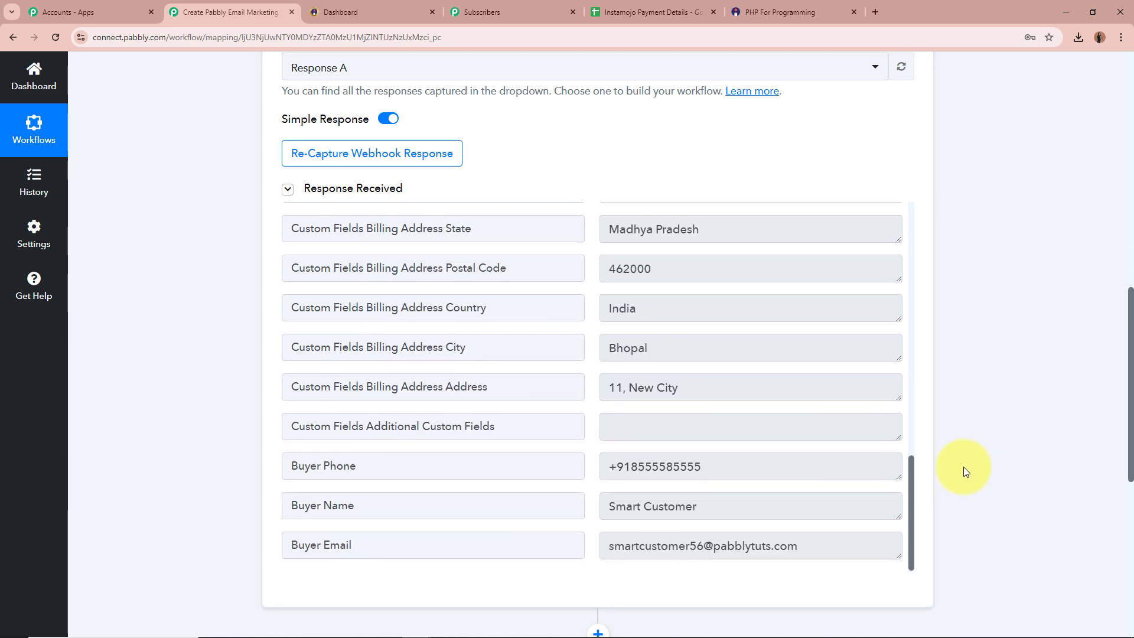
scroll(1026, 463, "up", 10)
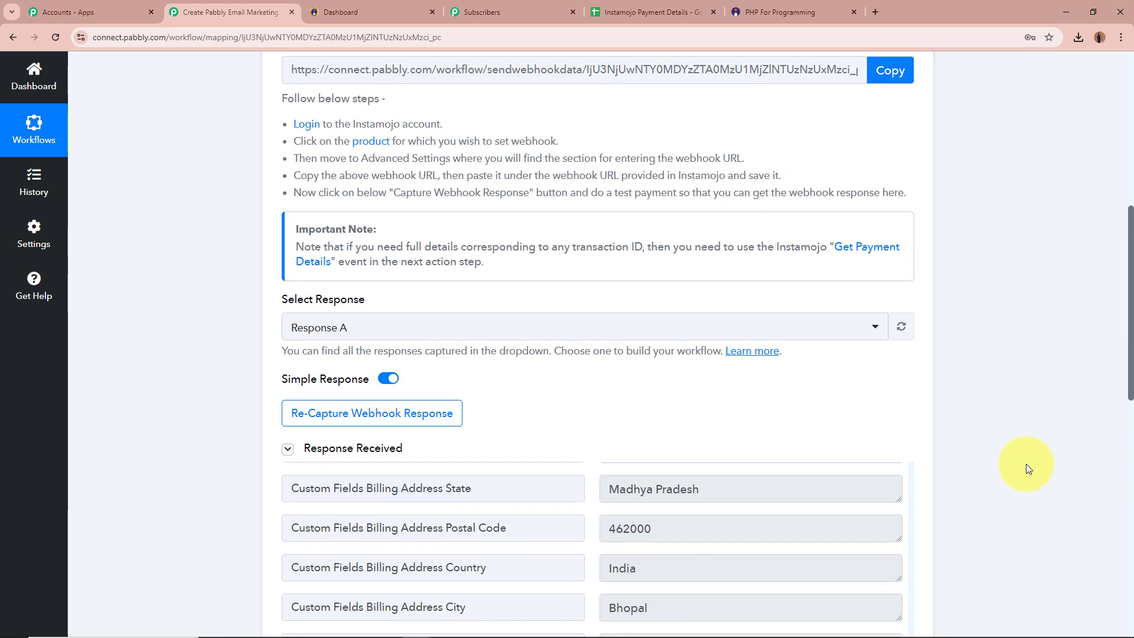
Step: Collapse the Instamojo trigger and look over the existing subscriber lists before returning to the workflow
left_click(488, 307)
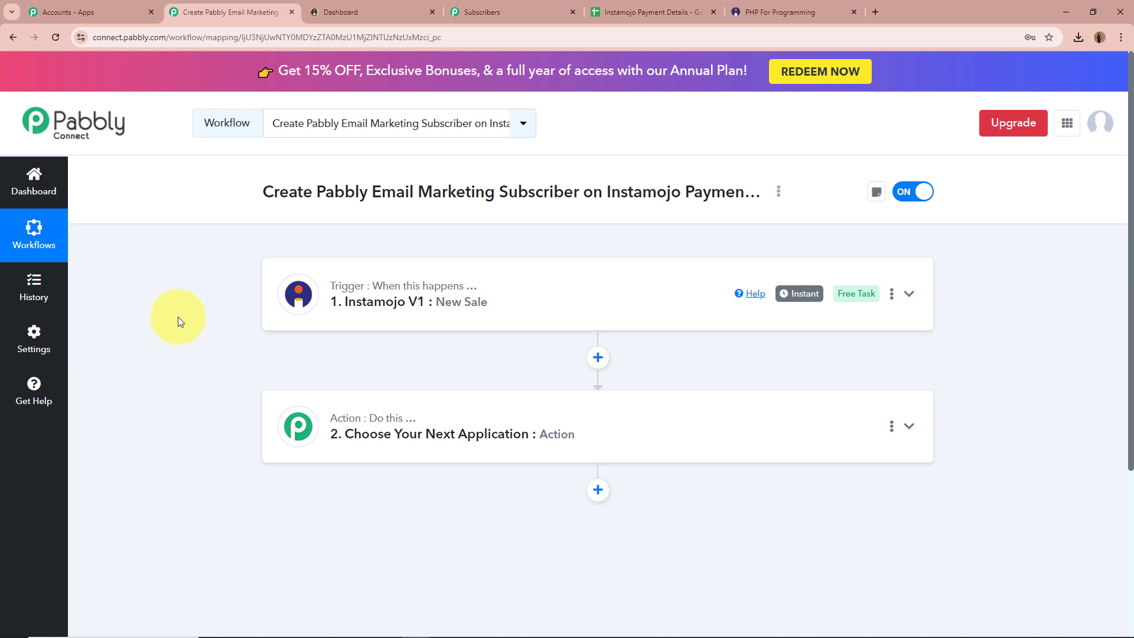
left_click(494, 13)
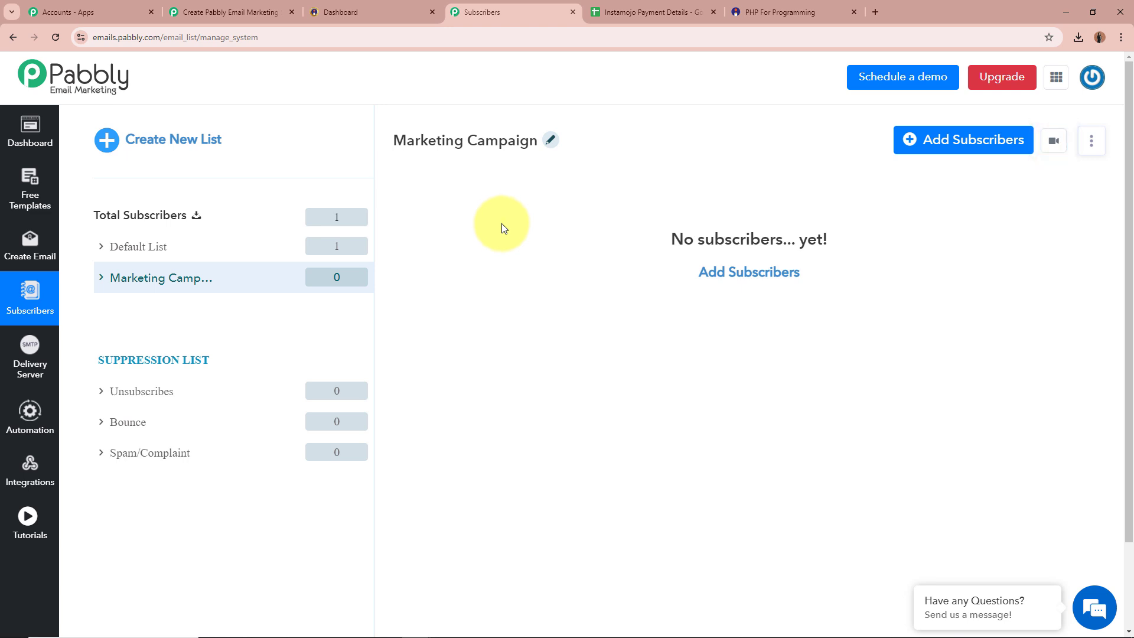
left_click(231, 12)
Step: Search 'Emai' and set the action to Pabbly Email Marketing with the Add Subscribers event
left_click(468, 431)
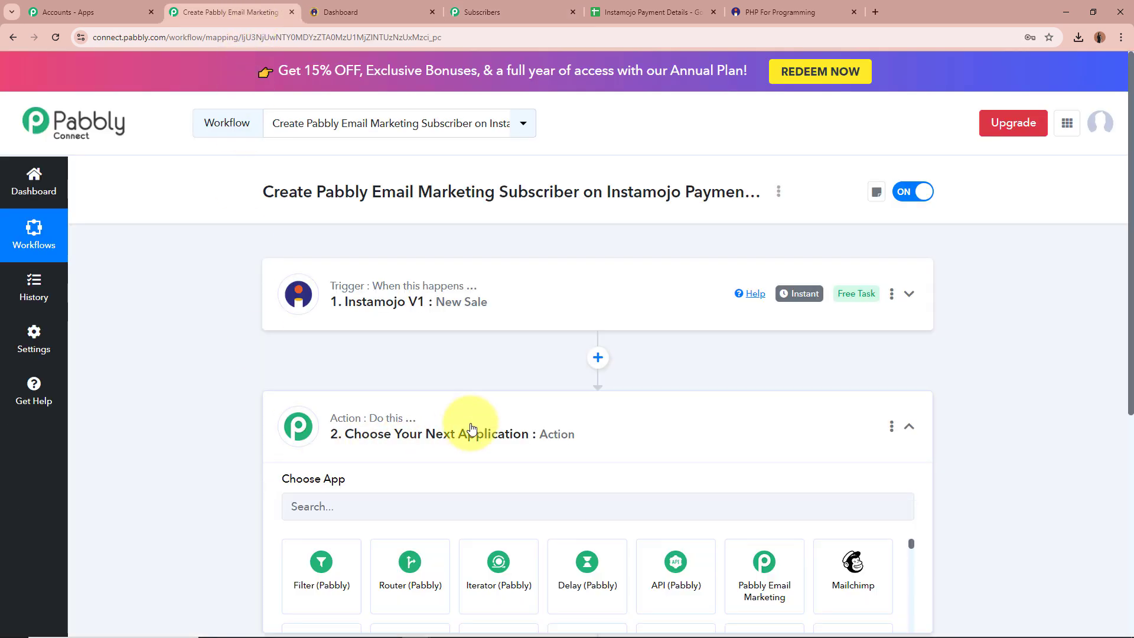
scroll(471, 429, "down", 2)
scroll(471, 429, "down", 1)
left_click(476, 313)
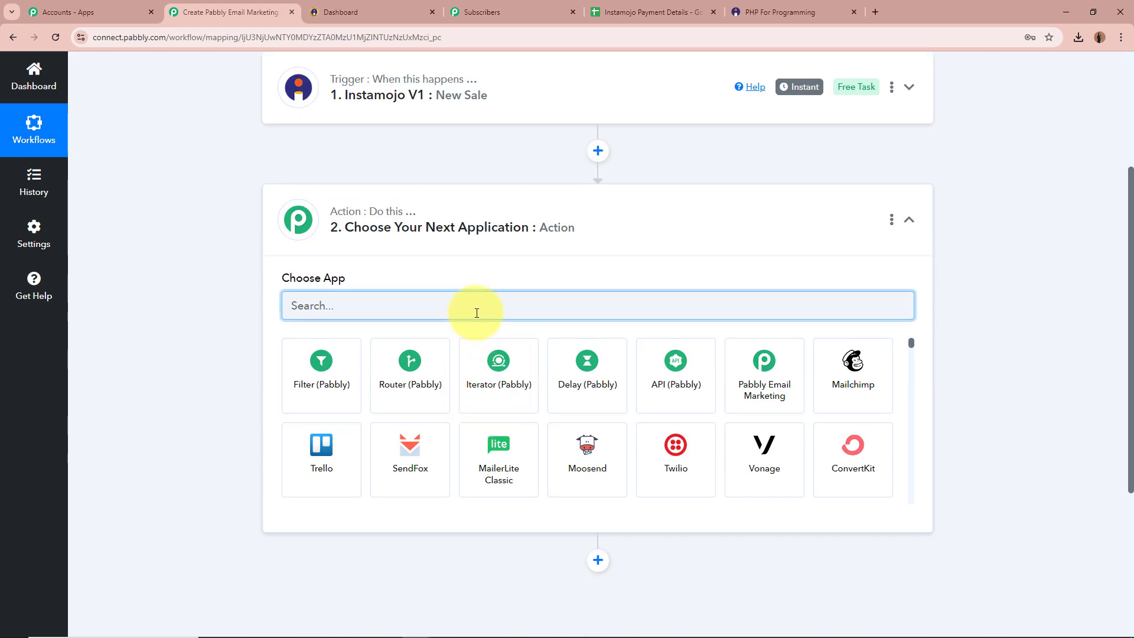
type("Email")
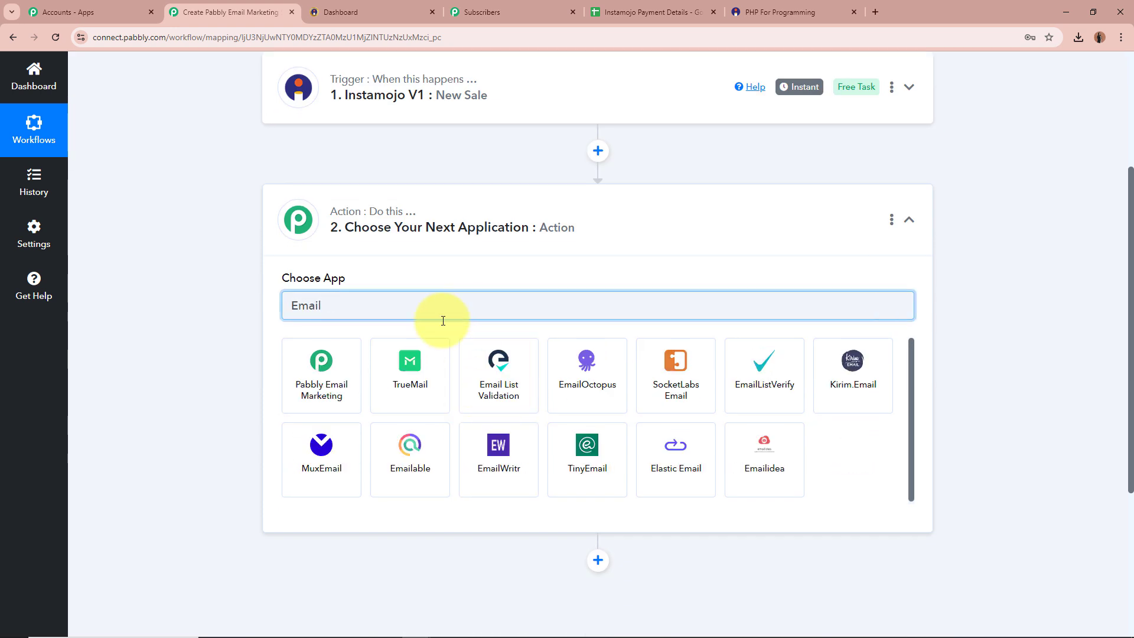
left_click(312, 369)
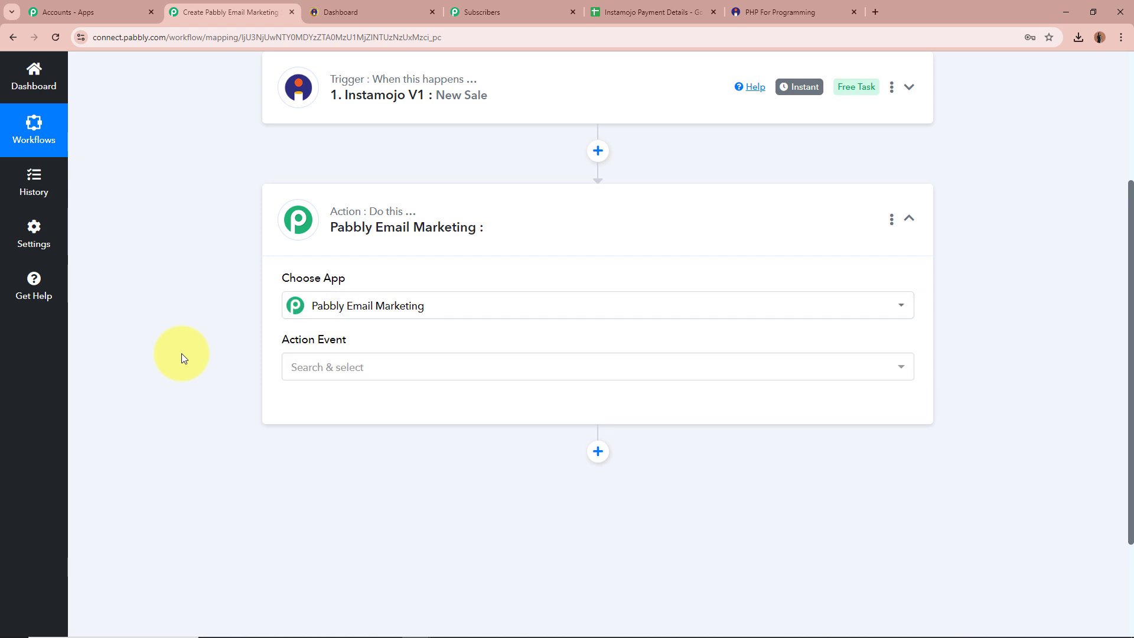
left_click(379, 370)
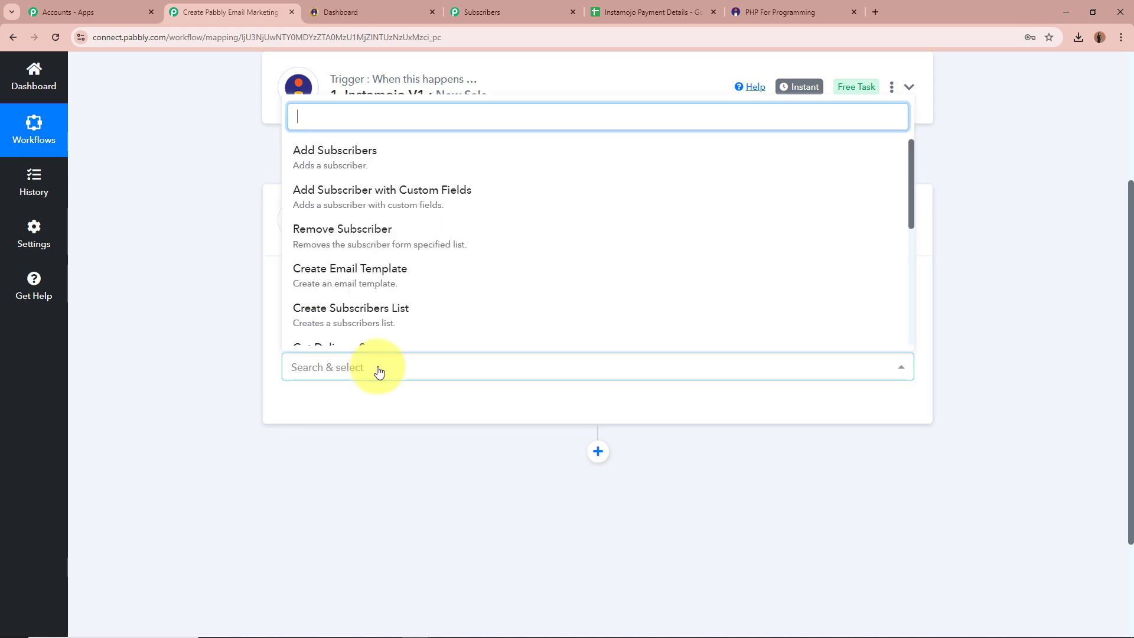
left_click(444, 164)
Step: Recheck the subscriber lists, then start connecting the email marketing account
left_click(493, 12)
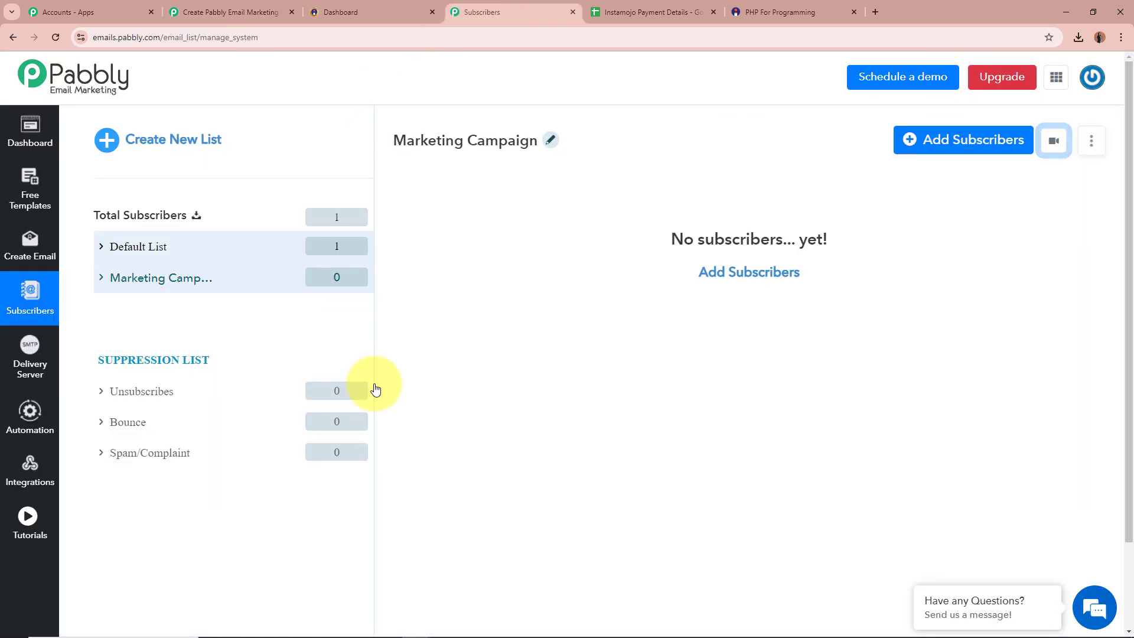
left_click(254, 12)
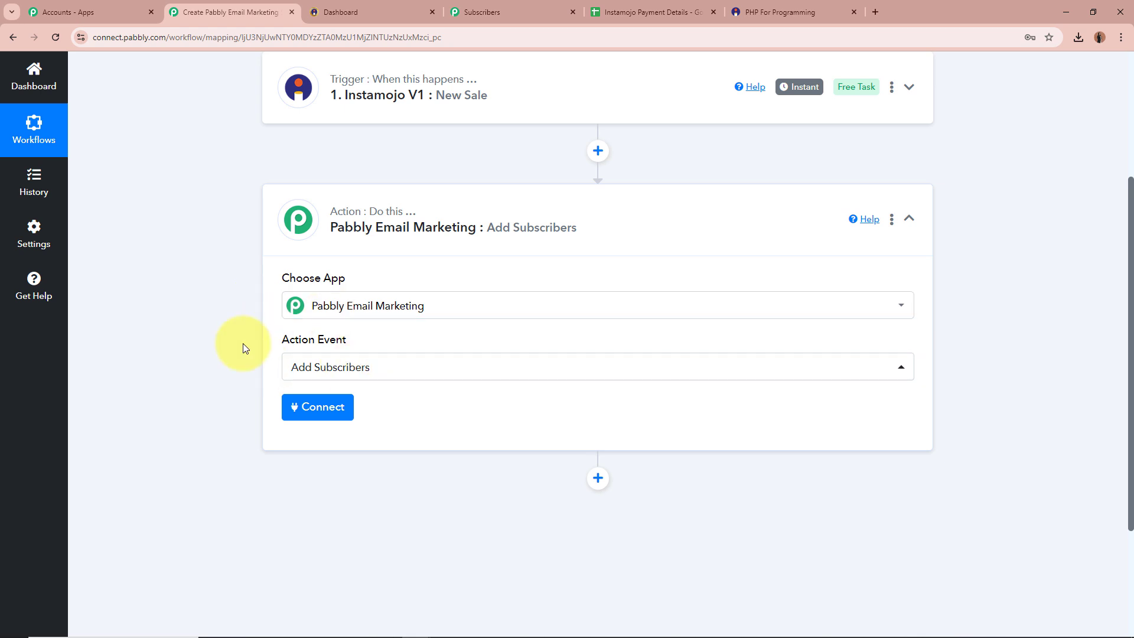
scroll(242, 348, "down", 2)
left_click(336, 287)
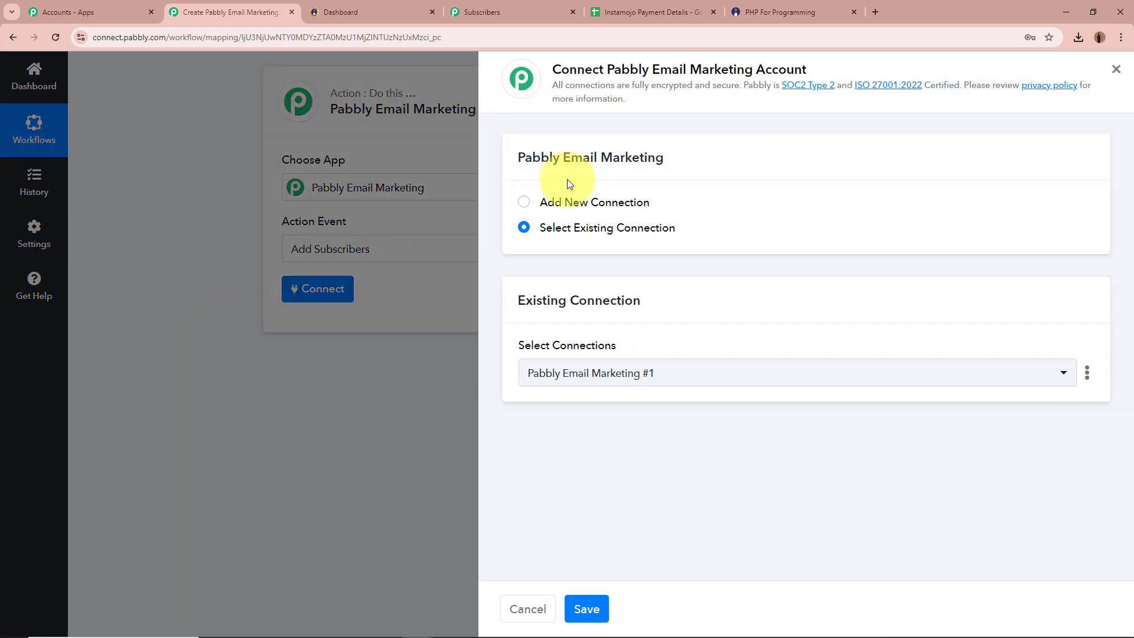
Step: Add a new Pabbly Email Marketing connection using the copied Developer API bearer token and save it
left_click(524, 203)
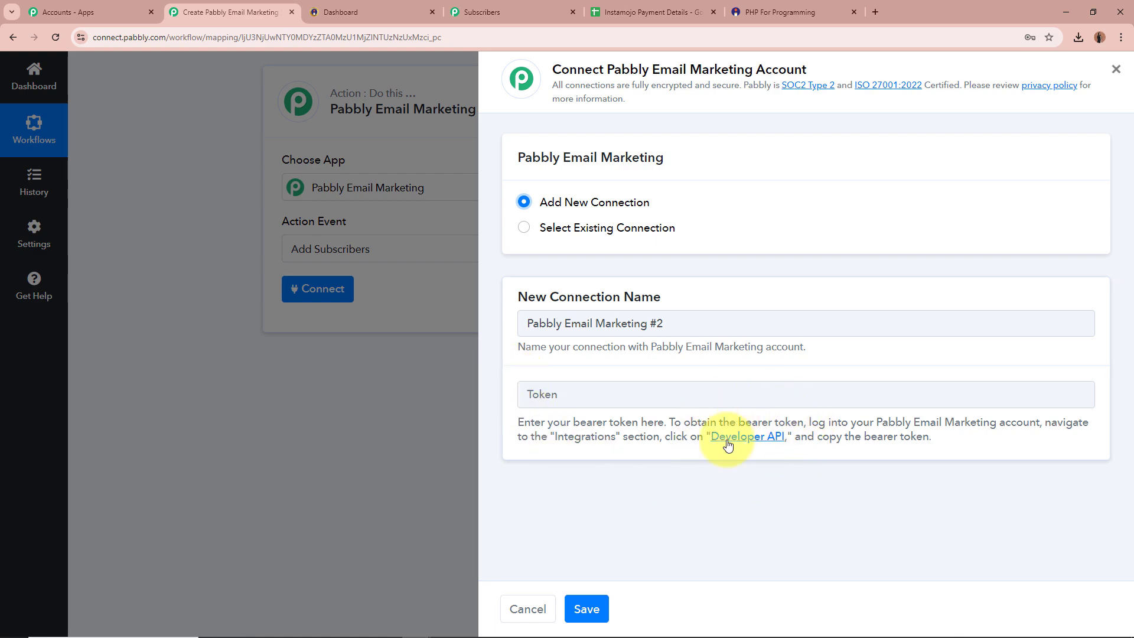
left_click(768, 437)
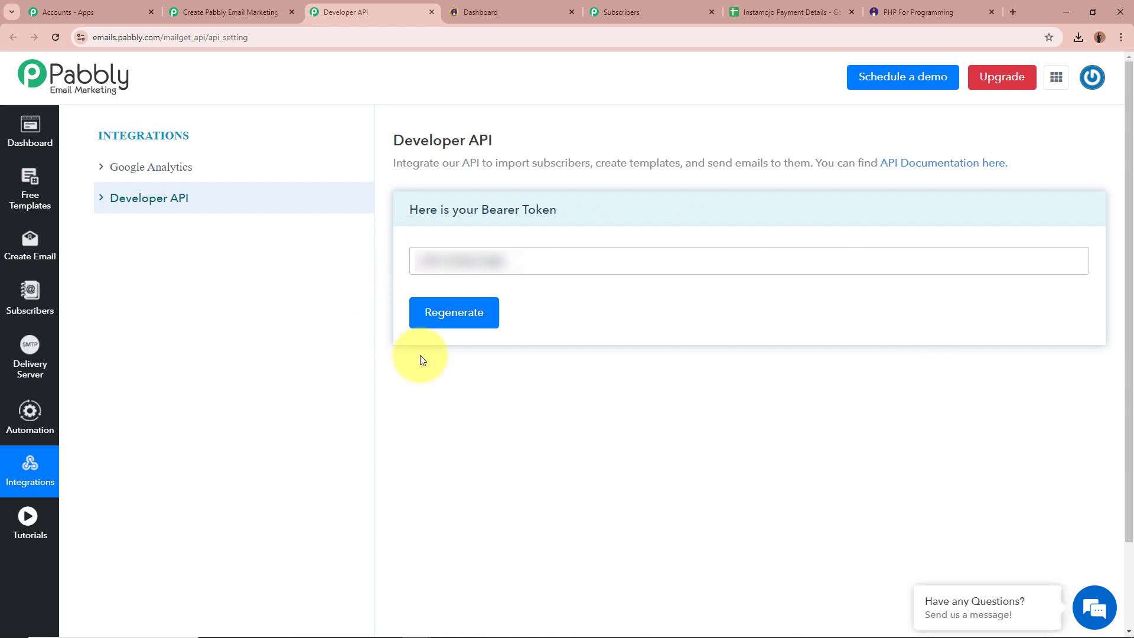
left_click(477, 258)
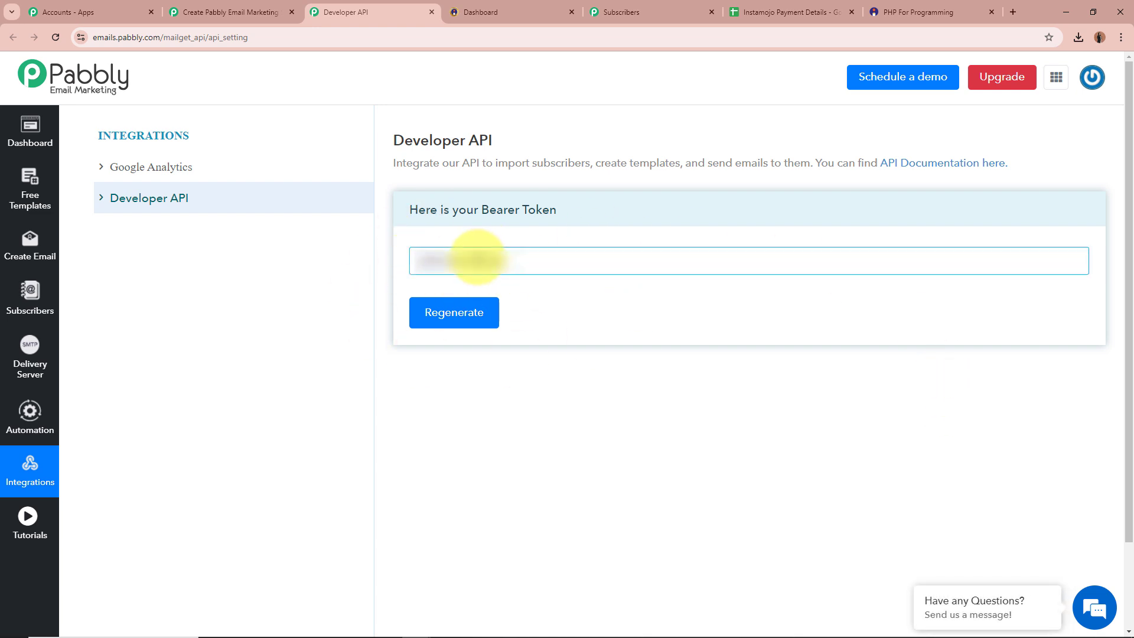
double_click(478, 258)
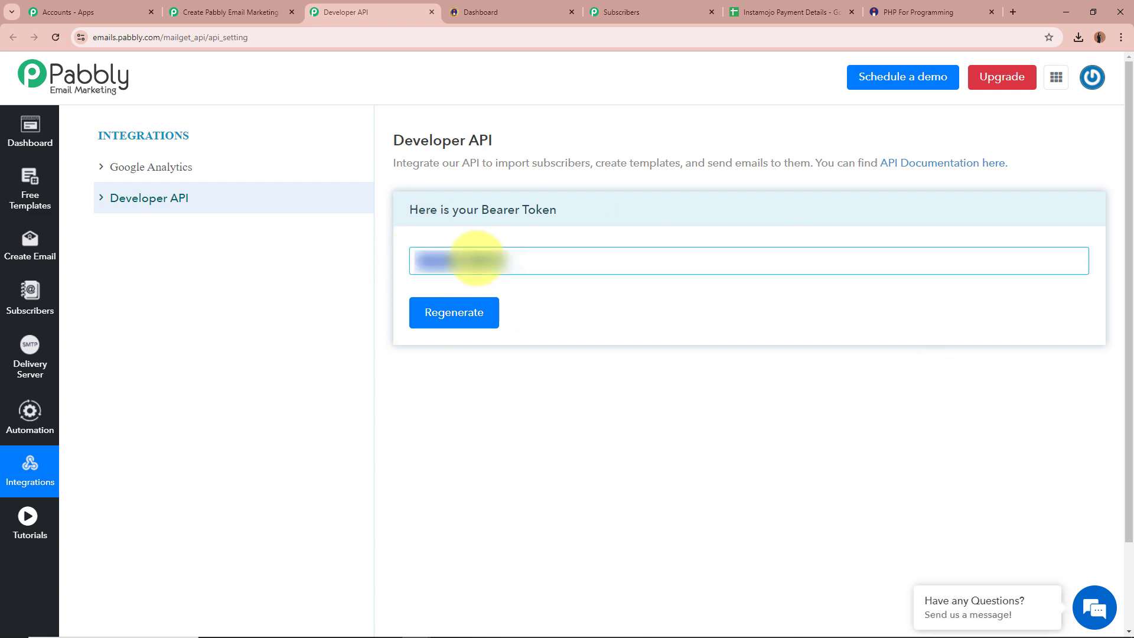
left_click(263, 13)
left_click(687, 402)
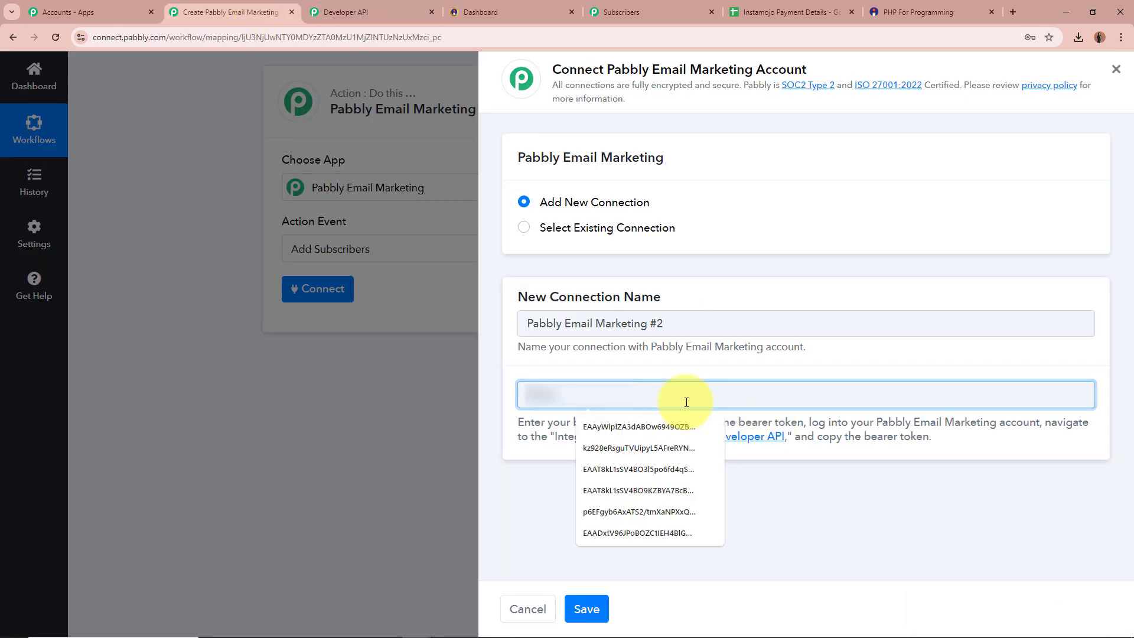
key("ctrl+v")
left_click(714, 508)
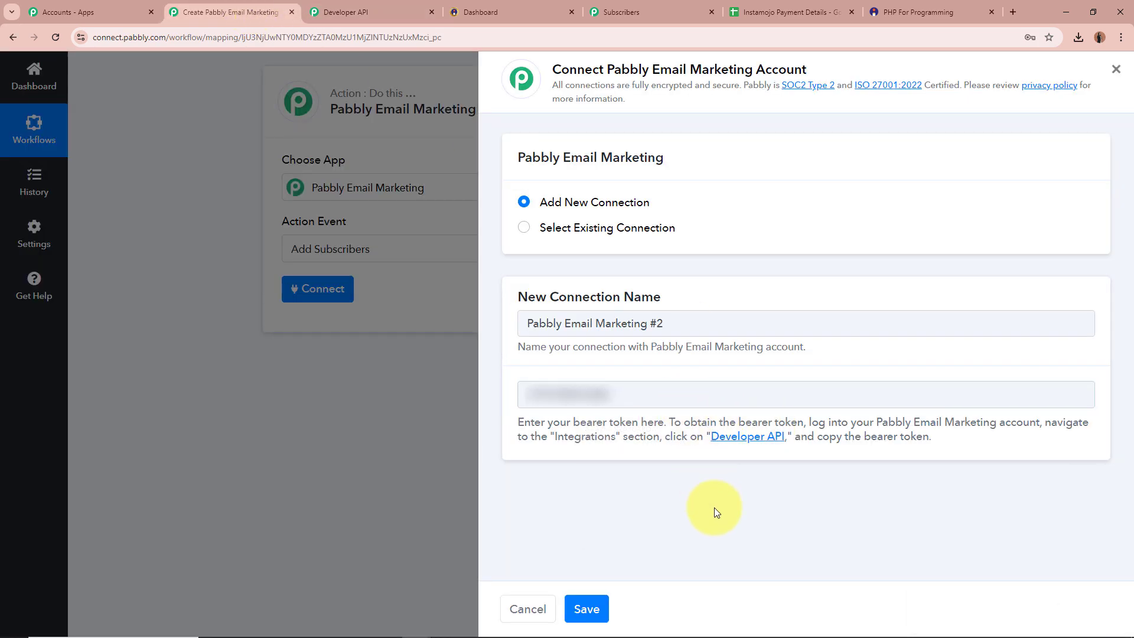
left_click(587, 609)
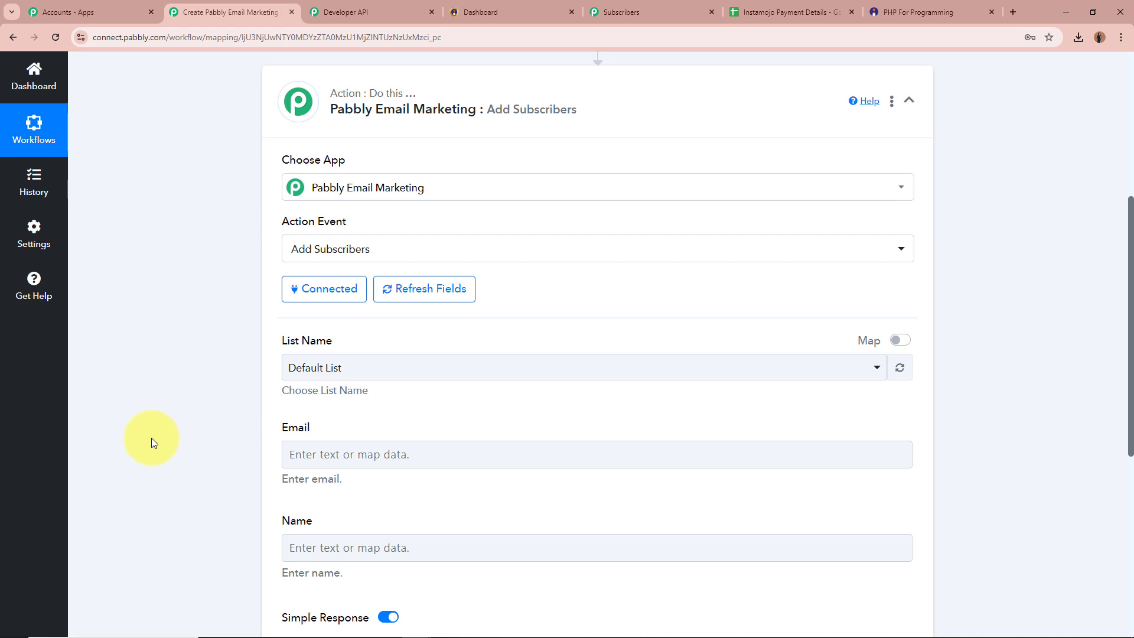
Step: Check the Marketing Campaign list's subscribers, then select Marketing Campaign as the List Name
scroll(151, 437, "down", 1)
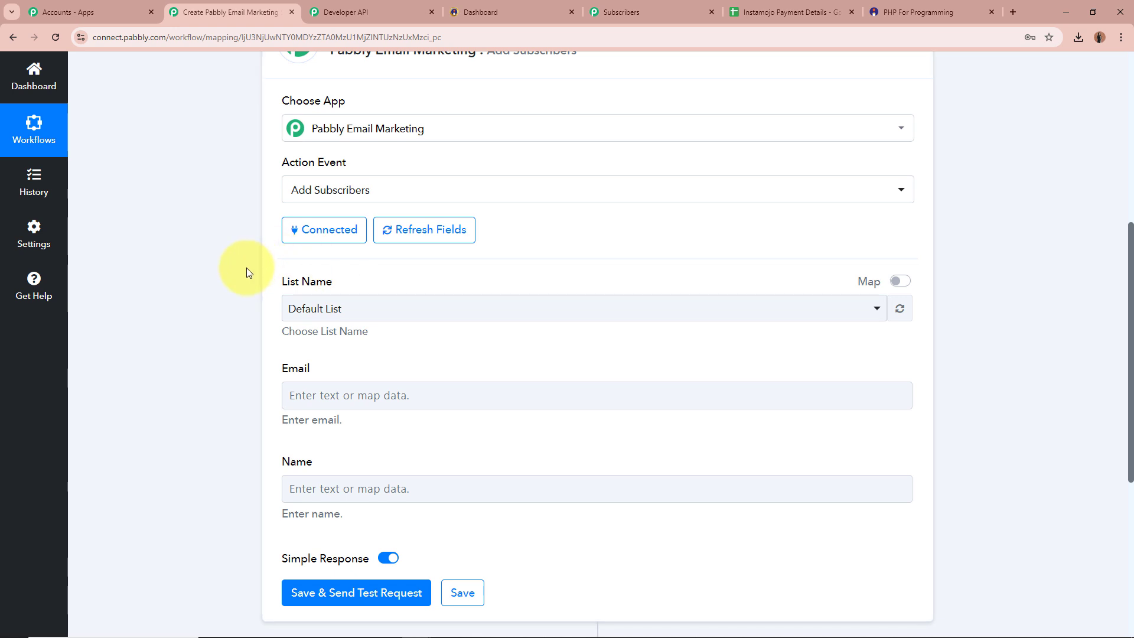
left_click(635, 13)
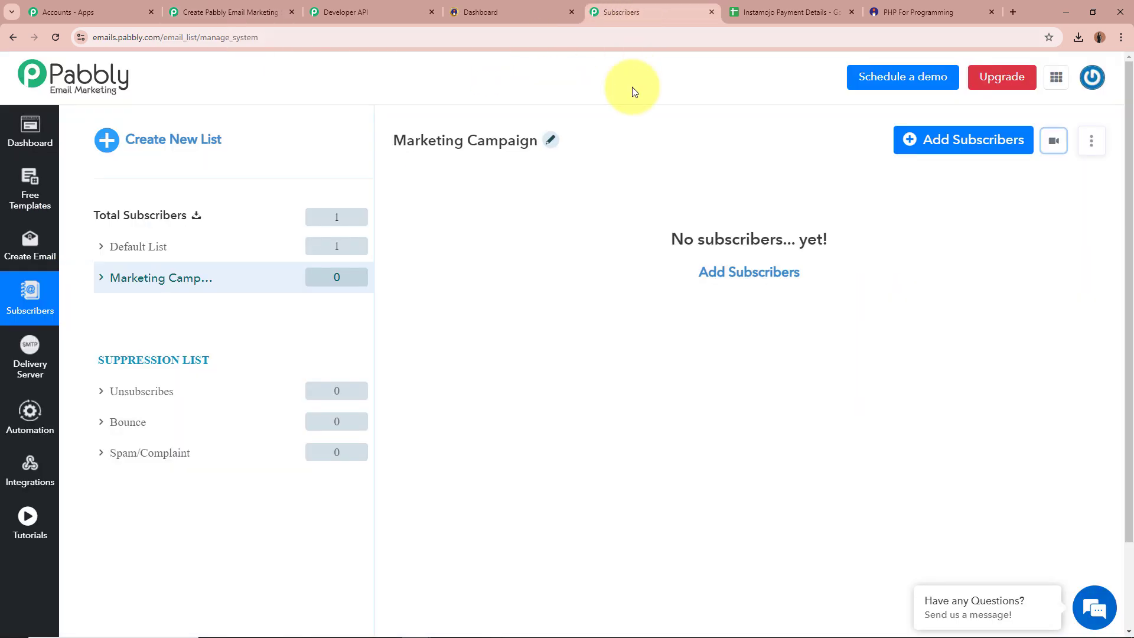
left_click(409, 150)
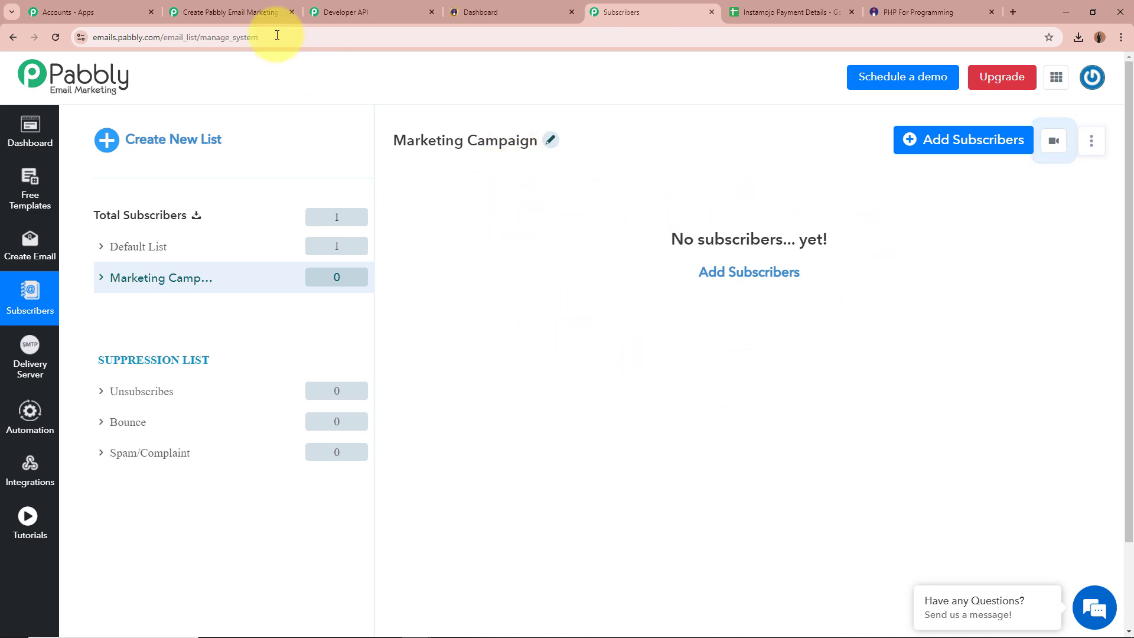
left_click(245, 11)
left_click(329, 311)
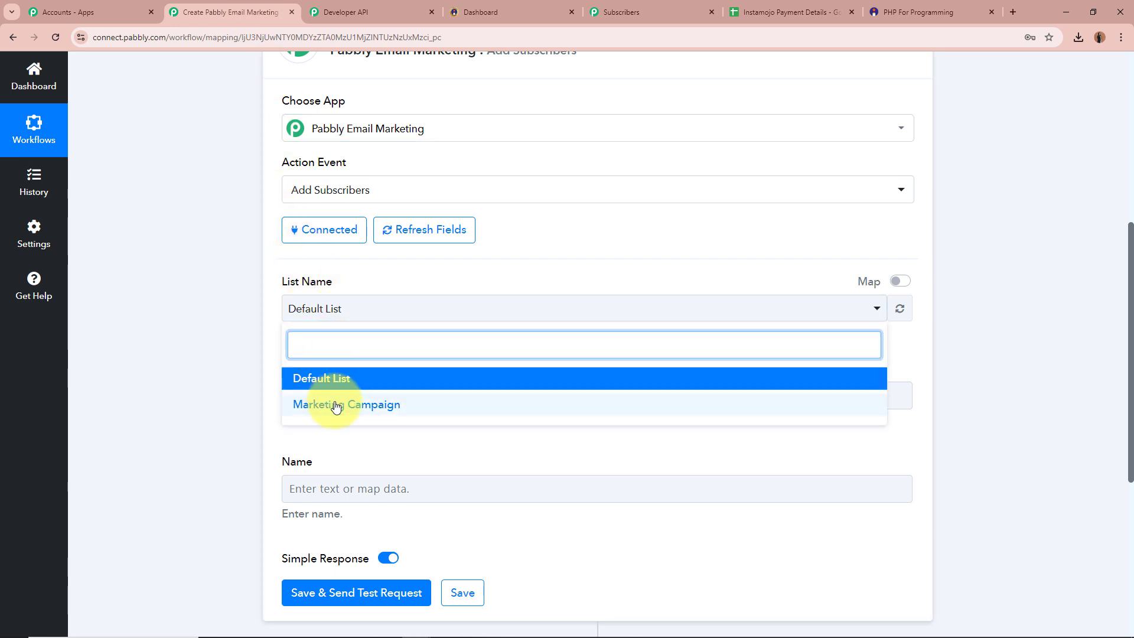
left_click(425, 405)
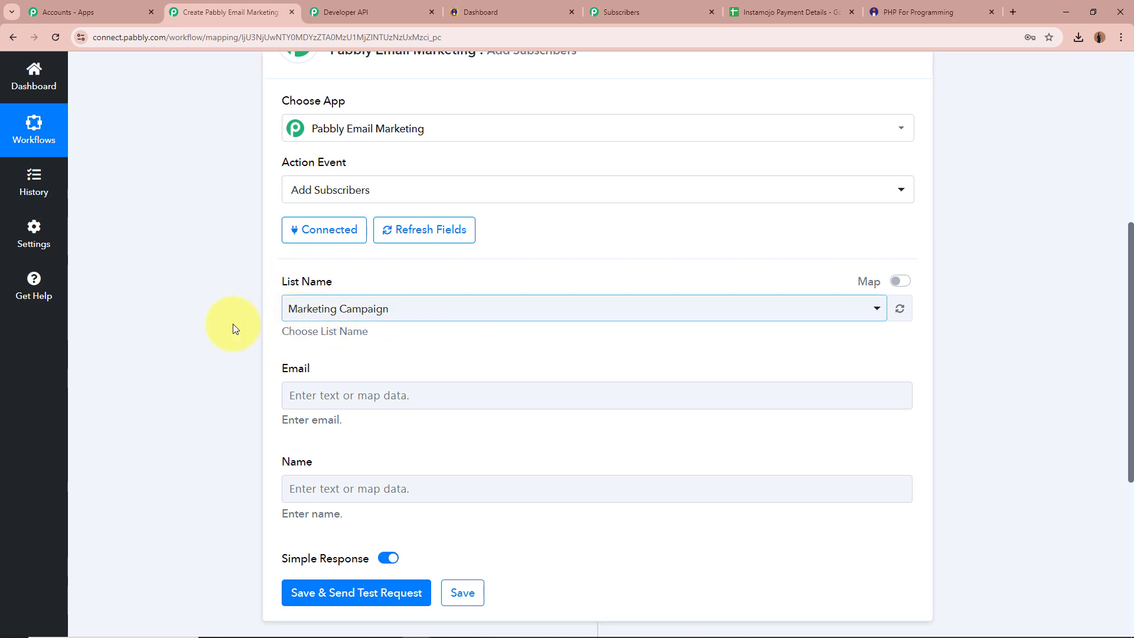
scroll(188, 329, "down", 1)
scroll(187, 326, "down", 1)
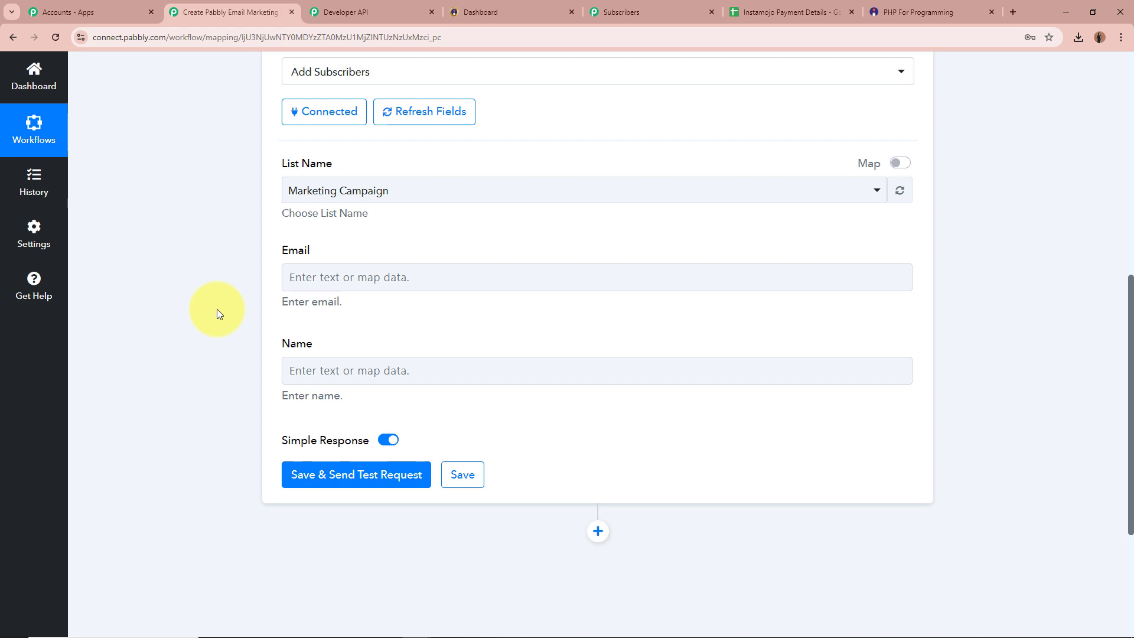
scroll(217, 310, "up", 8)
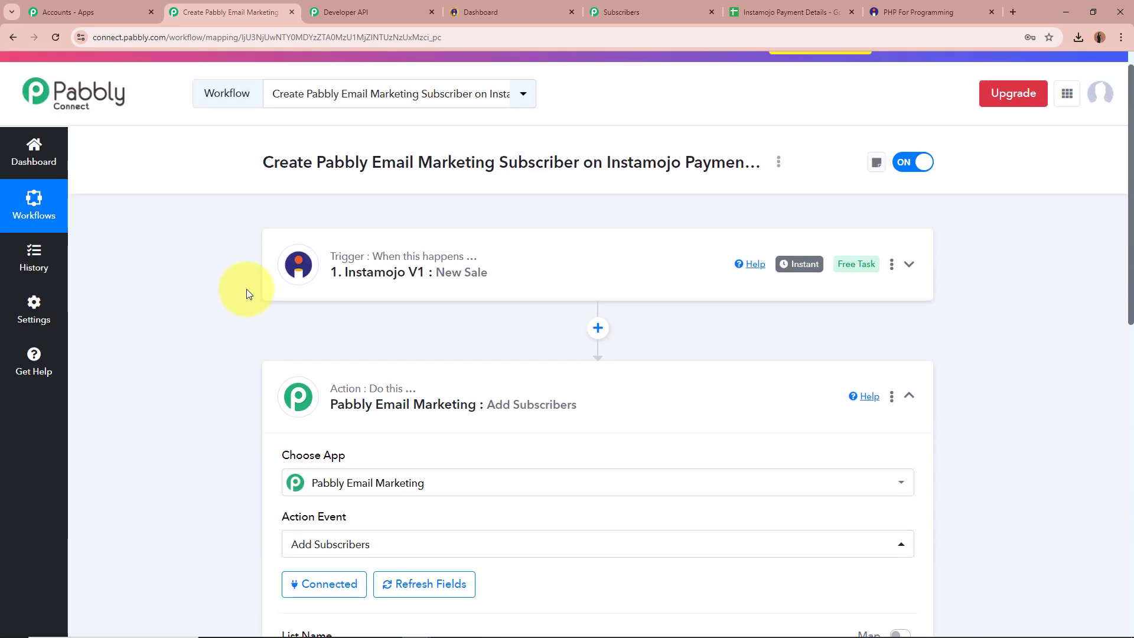
scroll(199, 298, "down", 9)
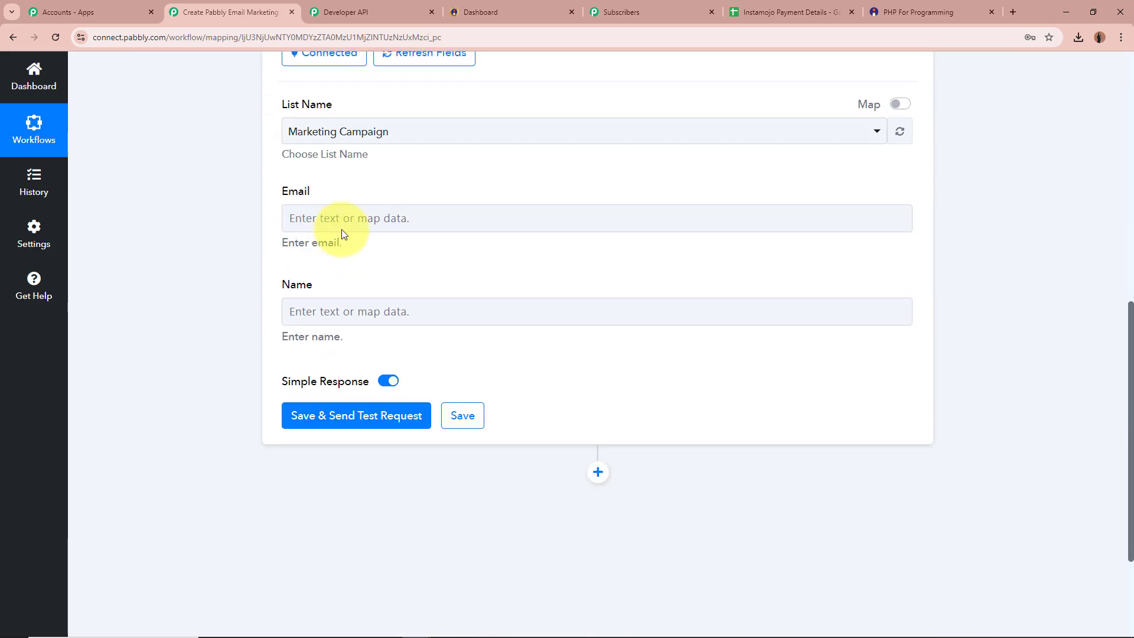
Step: Map the buyer's email from the Instamojo New Sale trigger into the Email field
left_click(397, 218)
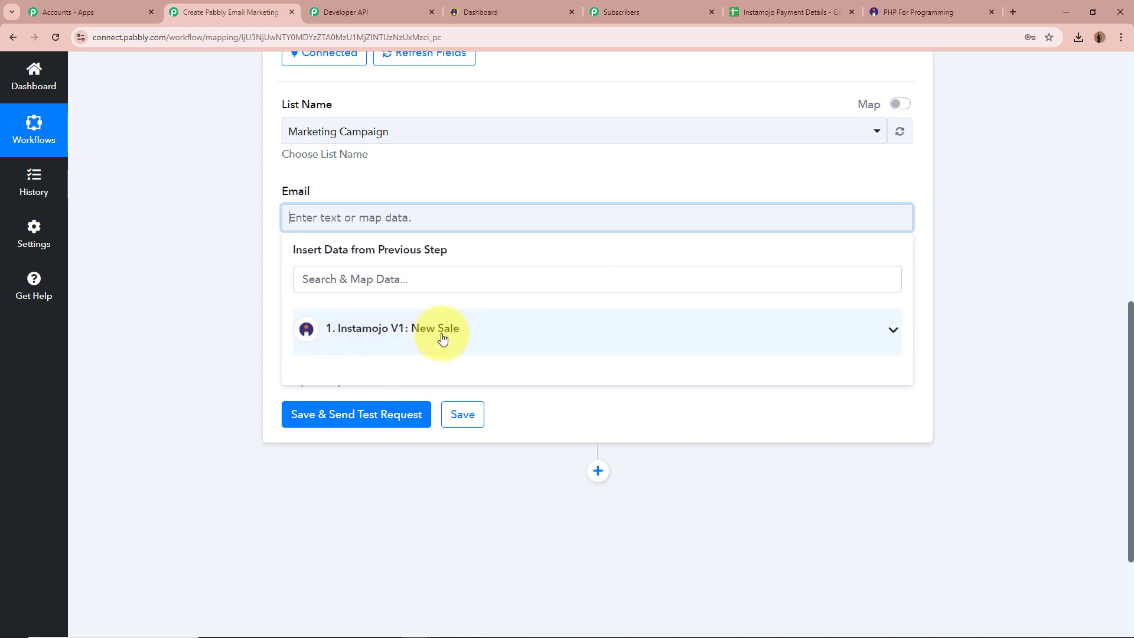
left_click(555, 341)
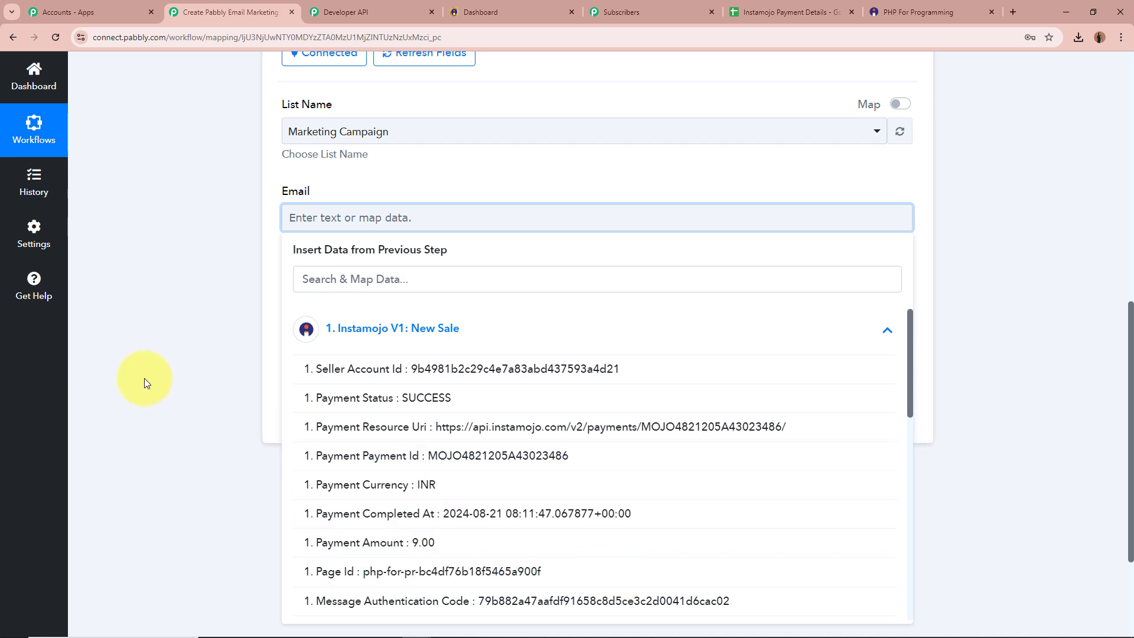
left_click(368, 278)
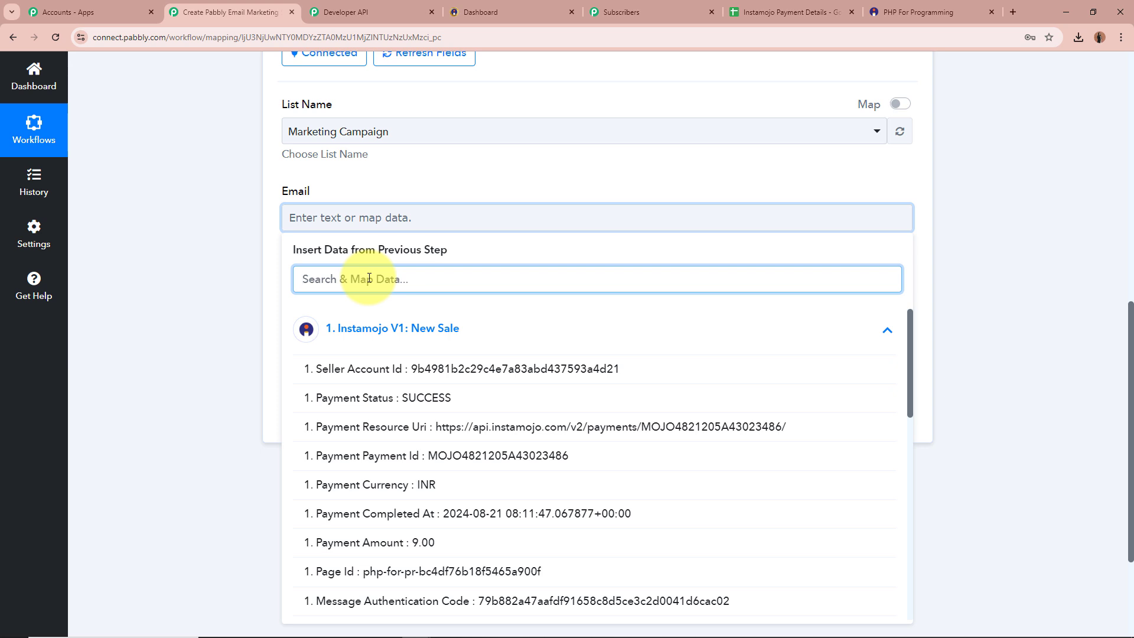
type("Email")
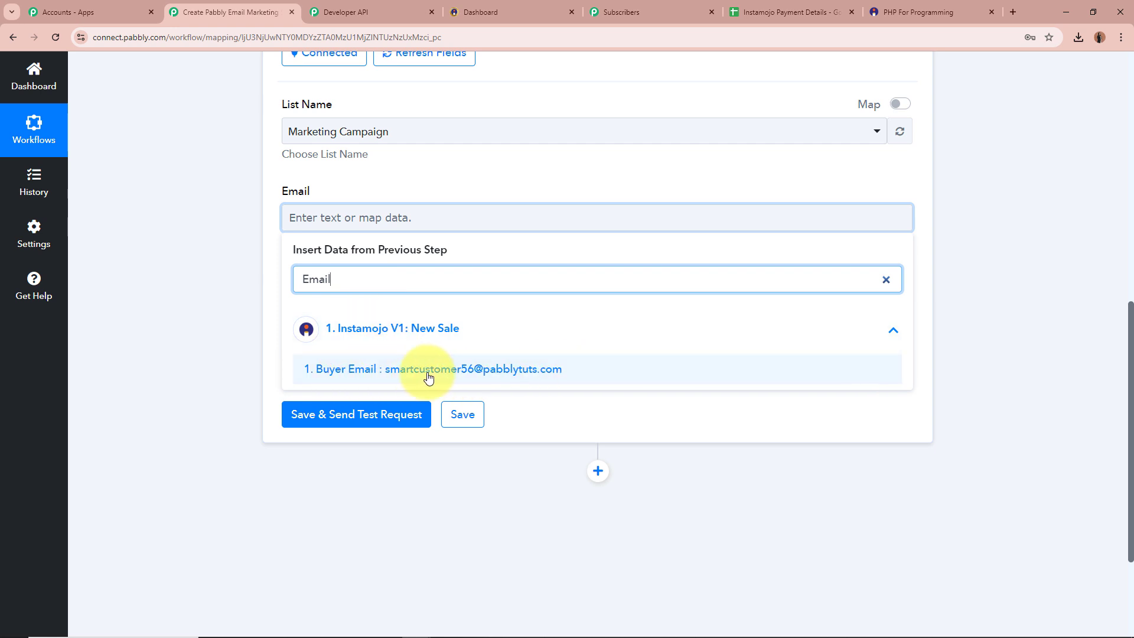
left_click(624, 375)
left_click(211, 264)
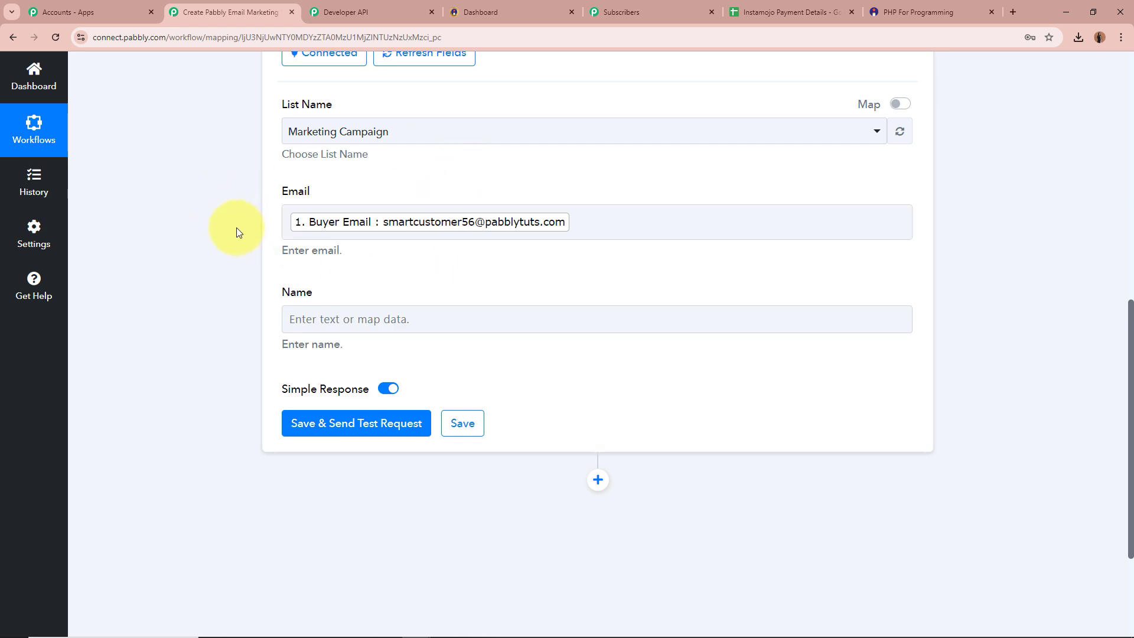
scroll(274, 257, "up", 3)
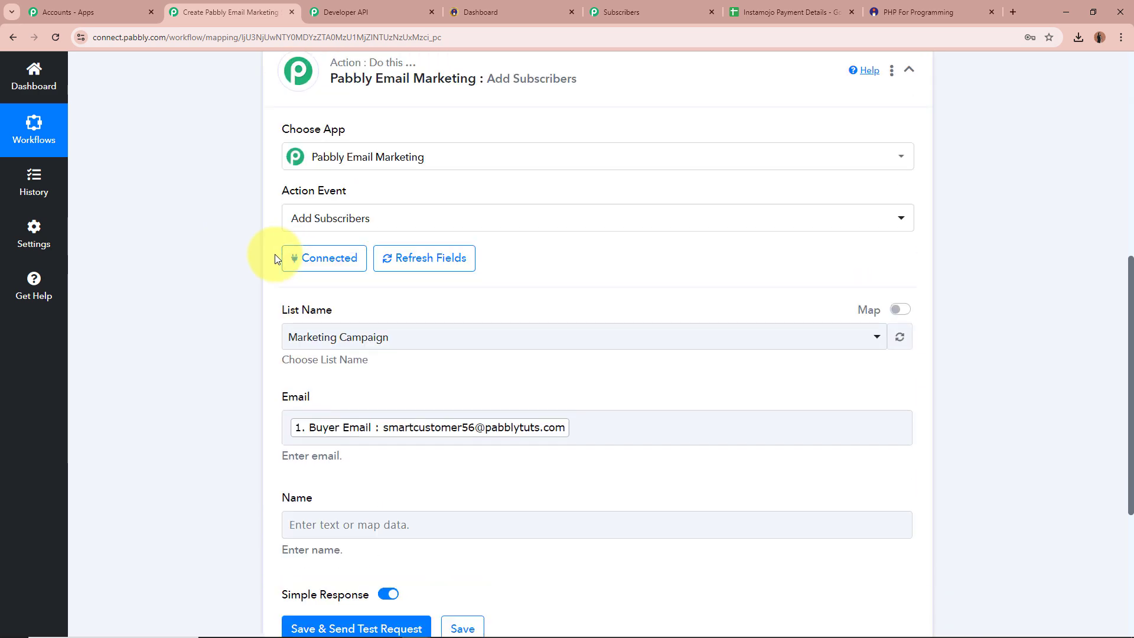
scroll(275, 254, "up", 3)
scroll(243, 289, "down", 6)
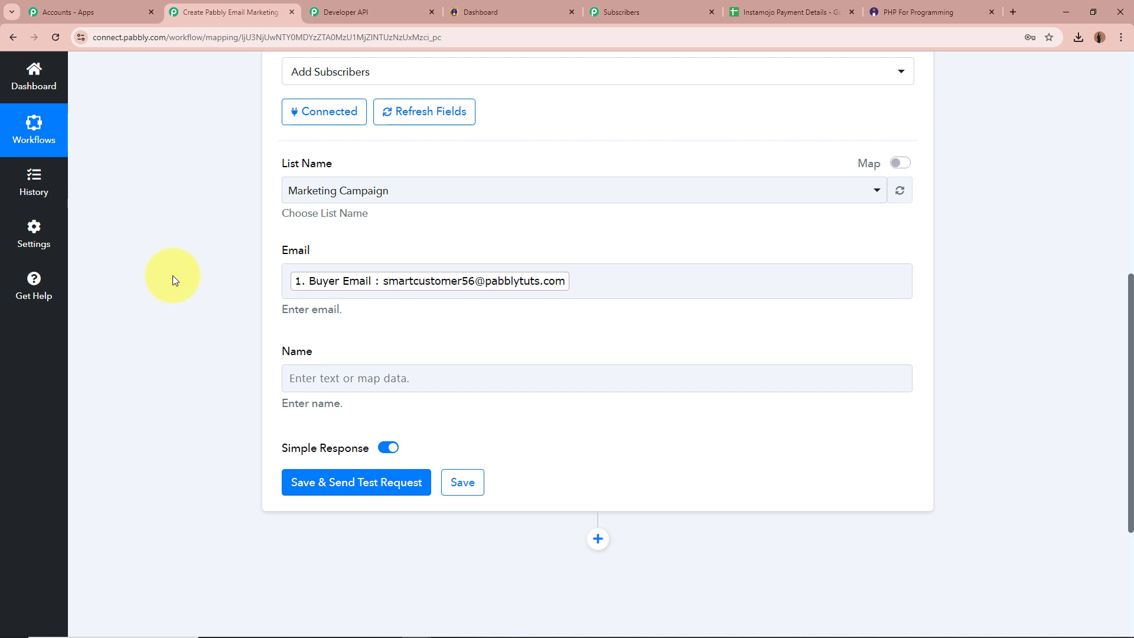
scroll(172, 276, "down", 2)
Step: Map the Buyer Name from the sale into the Name field
left_click(397, 258)
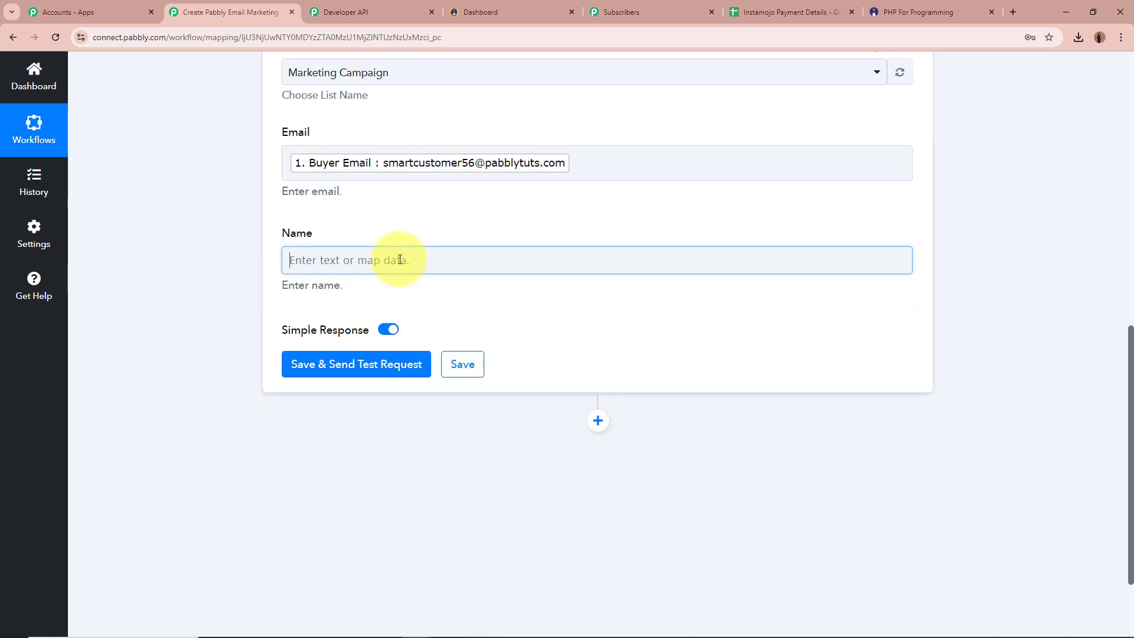
left_click(400, 322)
type("name")
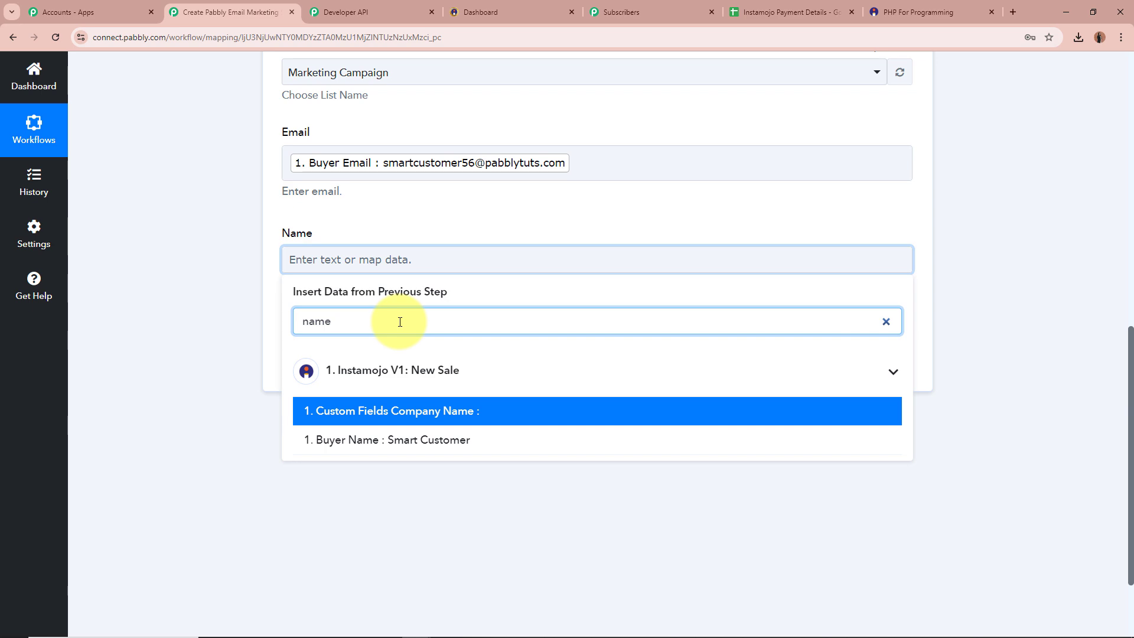
left_click(405, 439)
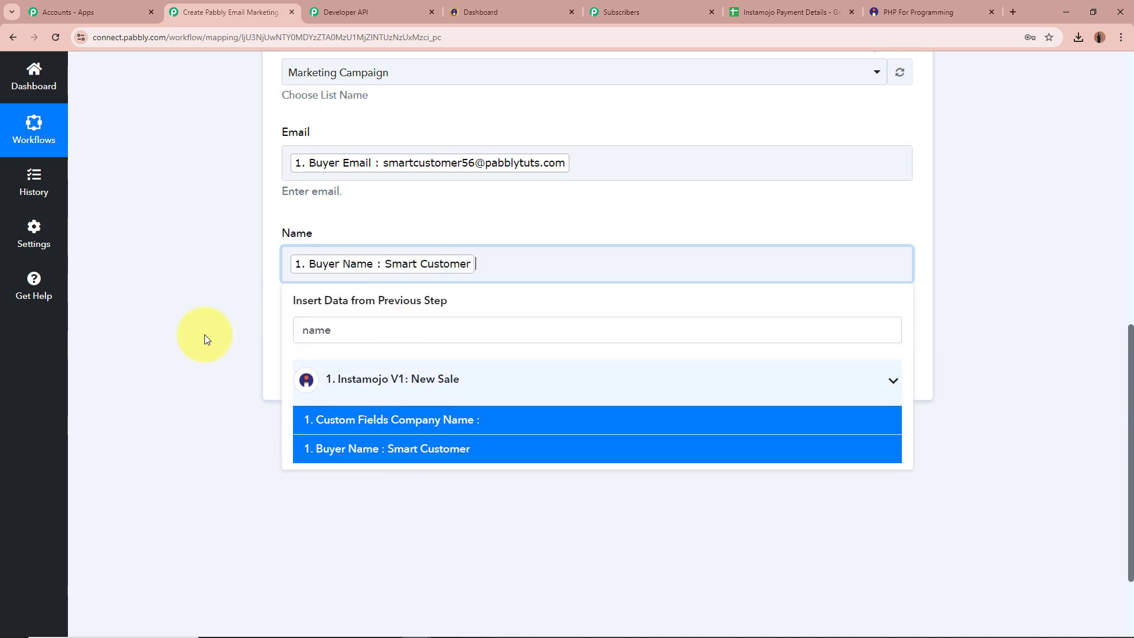
scroll(166, 319, "up", 4)
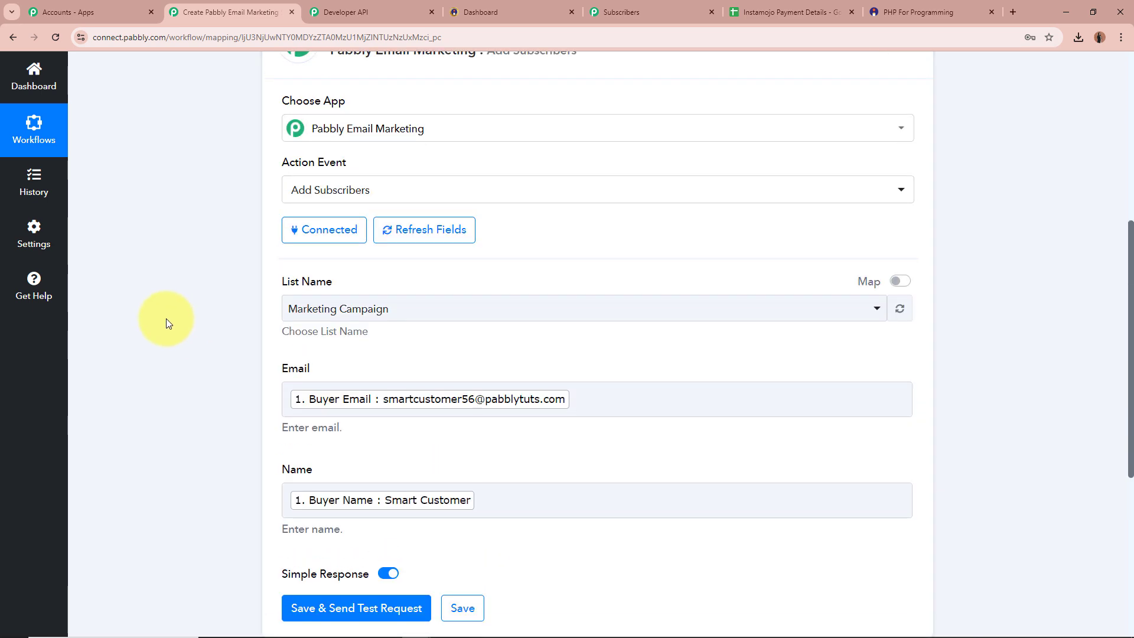
scroll(166, 319, "down", 4)
Step: Save and send a test request, then review the success status and list-updated message
left_click(317, 366)
scroll(178, 356, "down", 2)
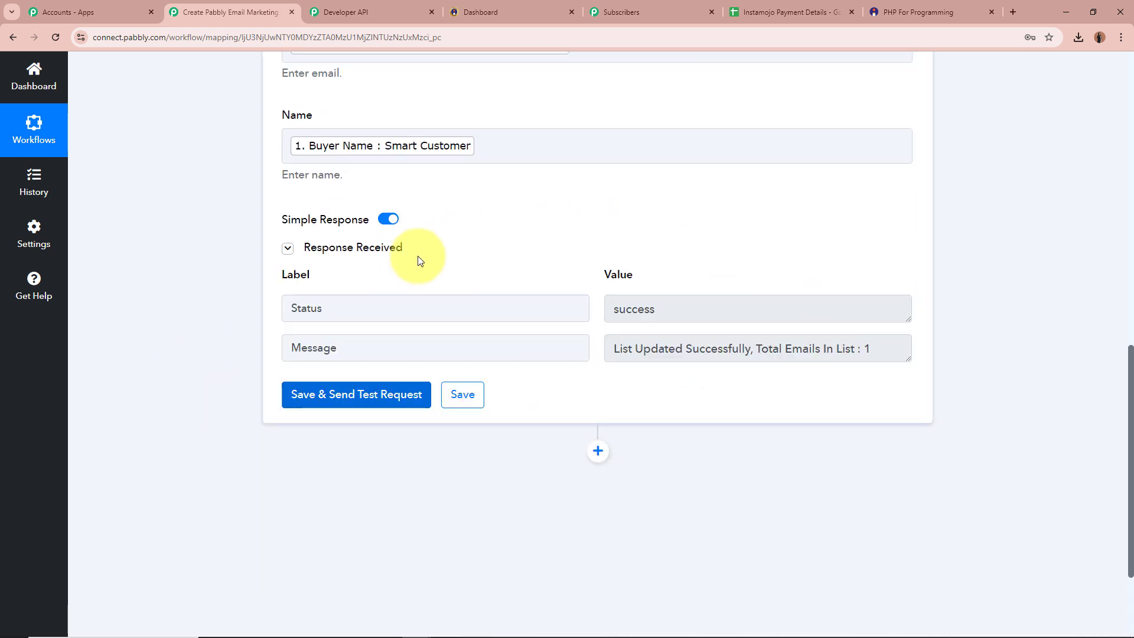
left_click_drag(688, 307, 551, 310)
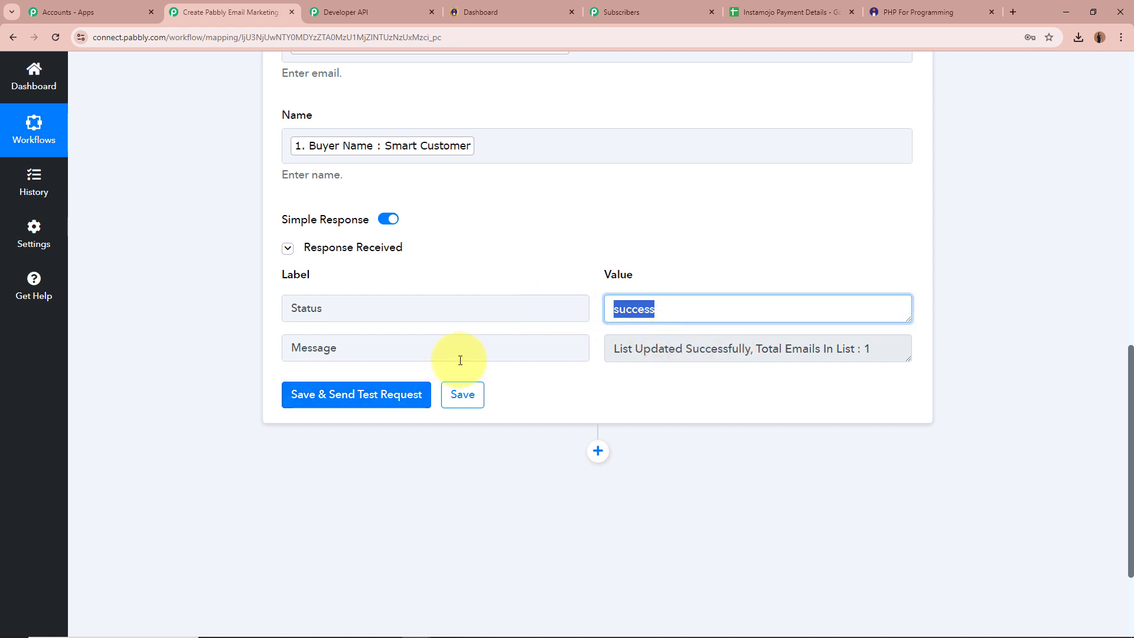
left_click_drag(905, 359, 904, 377)
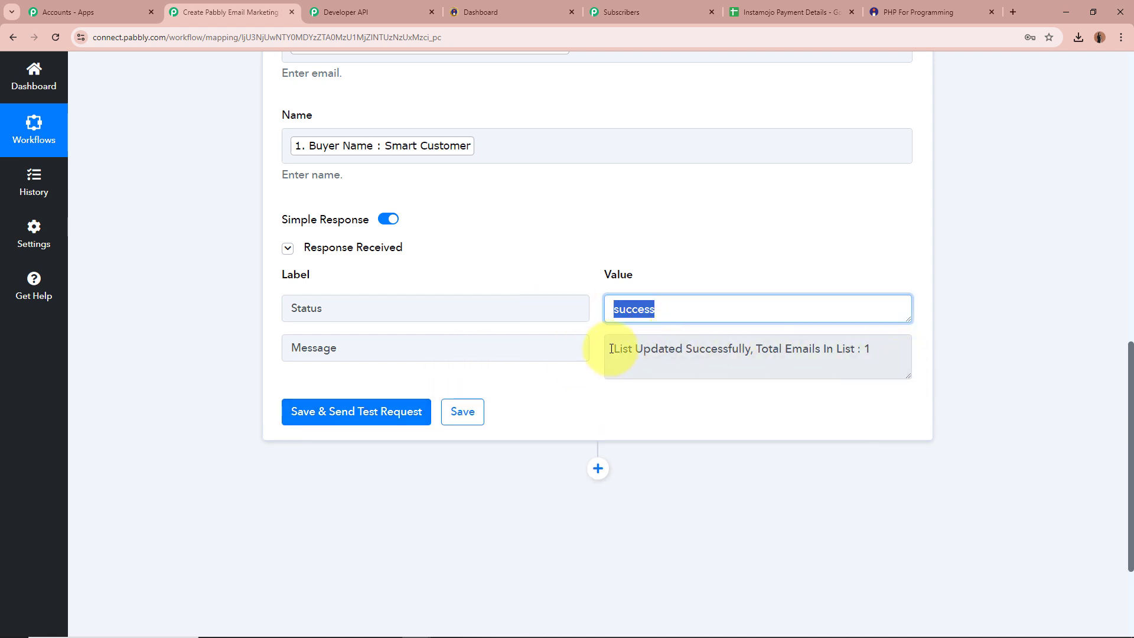
left_click_drag(612, 348, 852, 351)
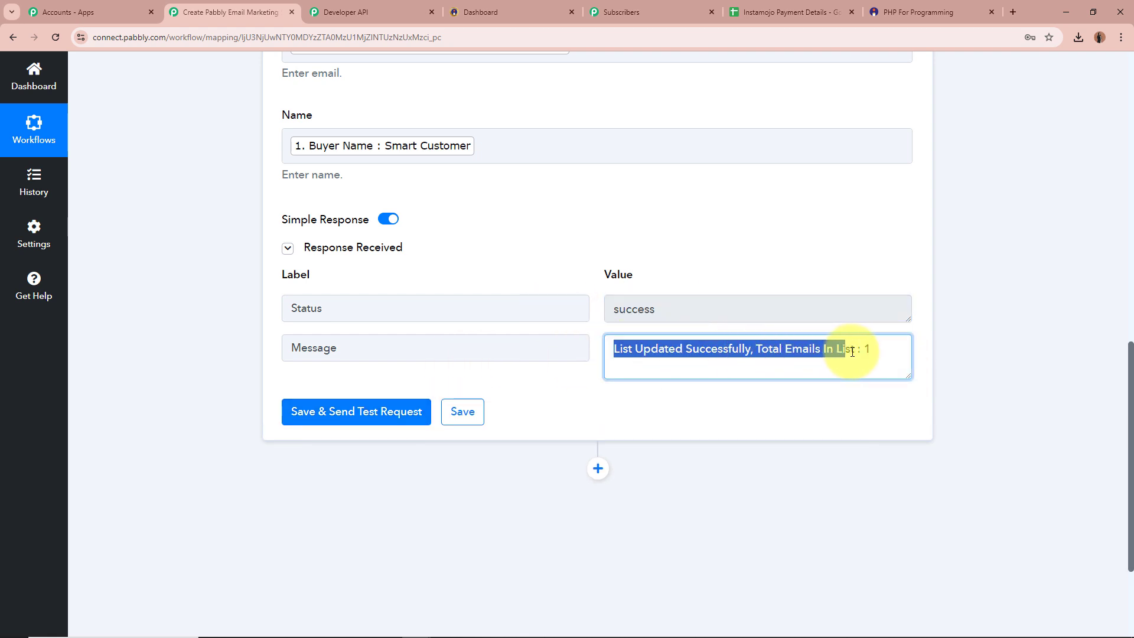
left_click(943, 344)
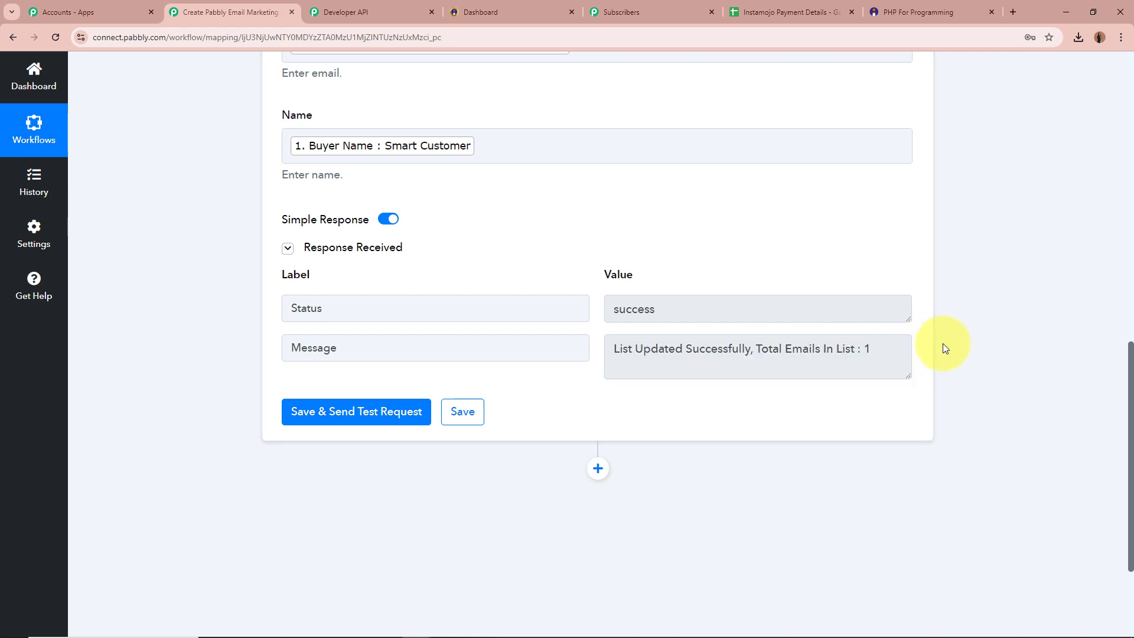
left_click(665, 4)
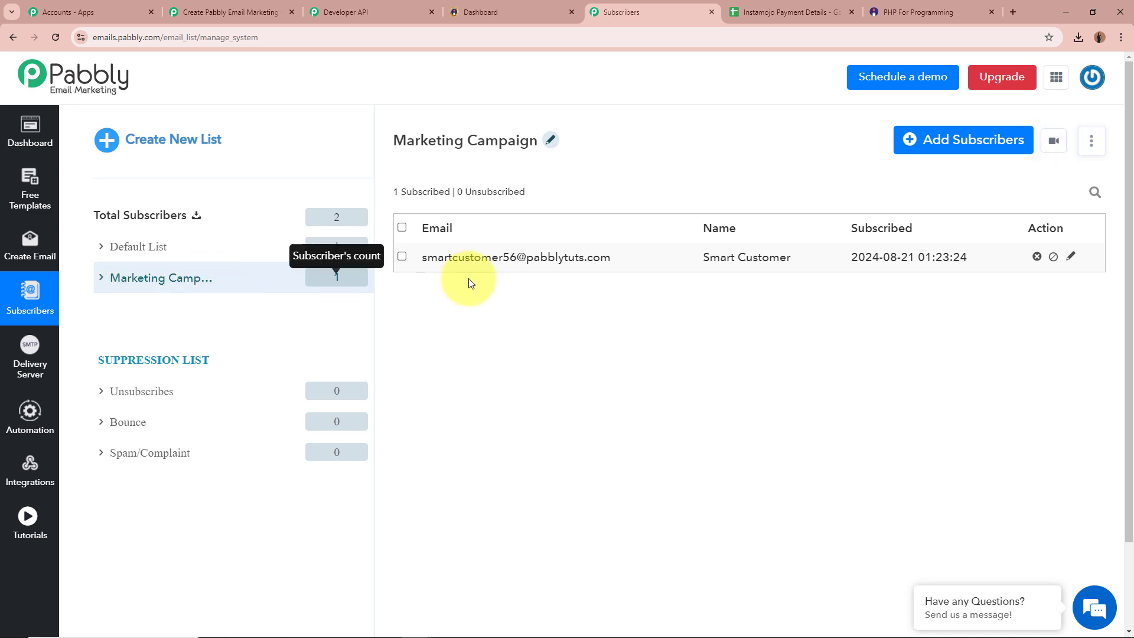
Step: Verify the new subscriber's email and name in Marketing Campaign, then go back to Pabbly Connect
left_click_drag(435, 260, 617, 261)
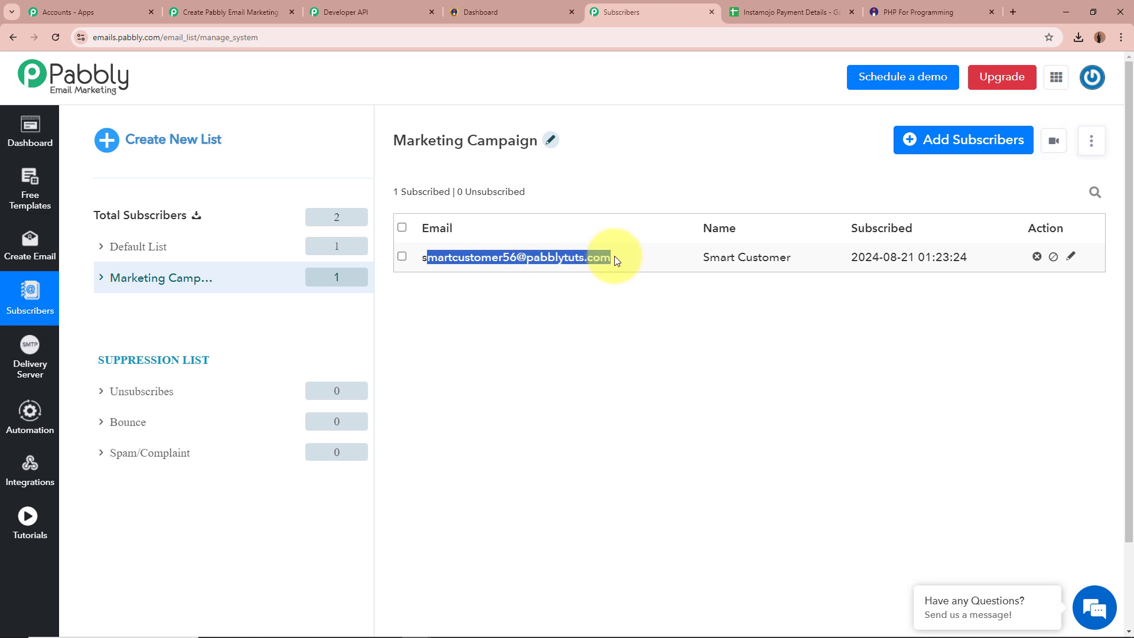
left_click_drag(703, 257, 791, 258)
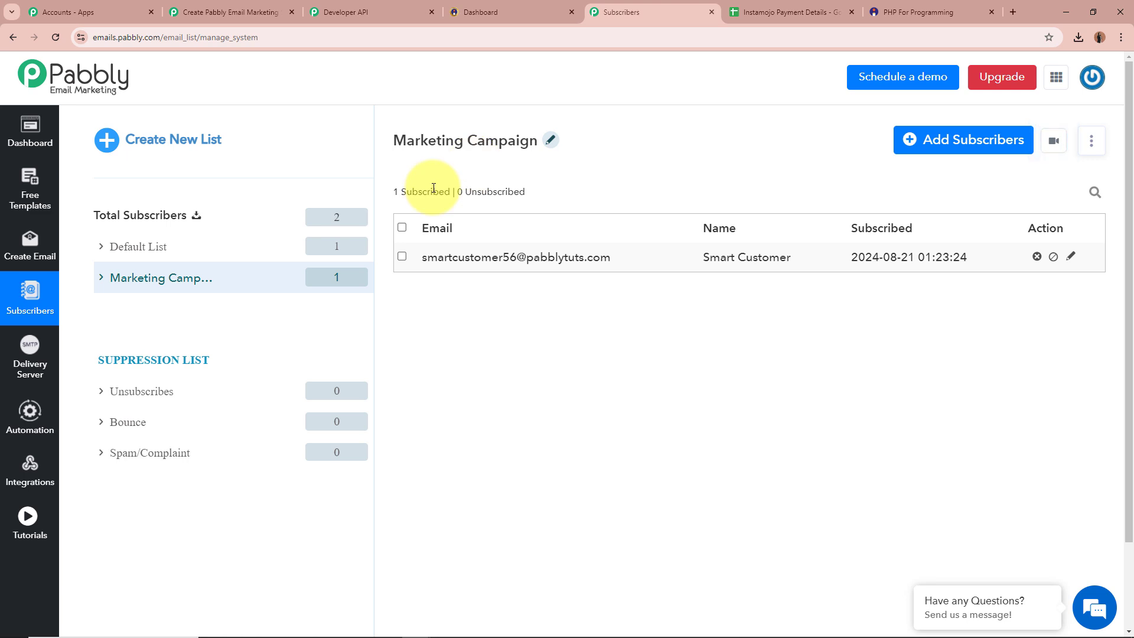
left_click(248, 12)
Step: Collapse the Email Marketing step and review the Instamojo Payment Details sheet's header columns
scroll(520, 340, "up", 10)
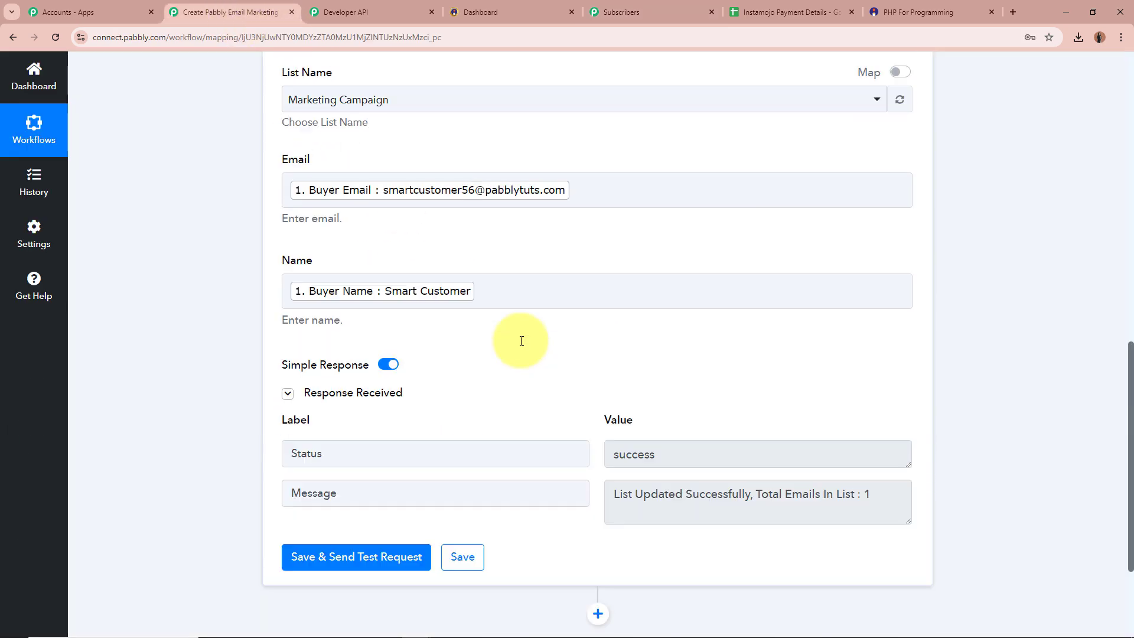
scroll(522, 340, "up", 2)
left_click(555, 441)
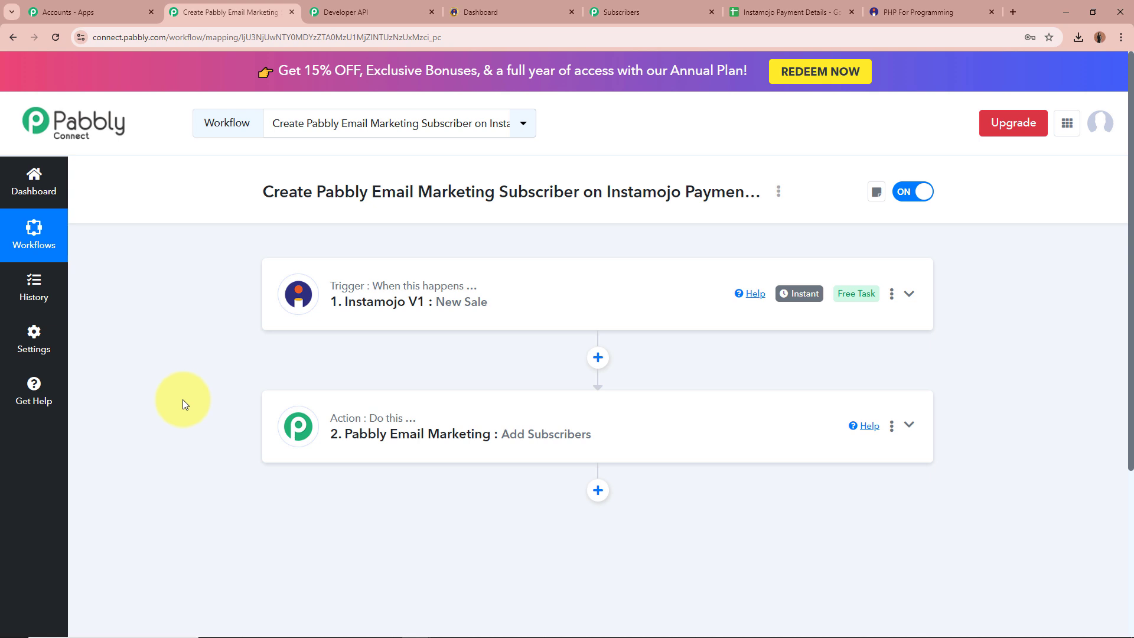
left_click(784, 11)
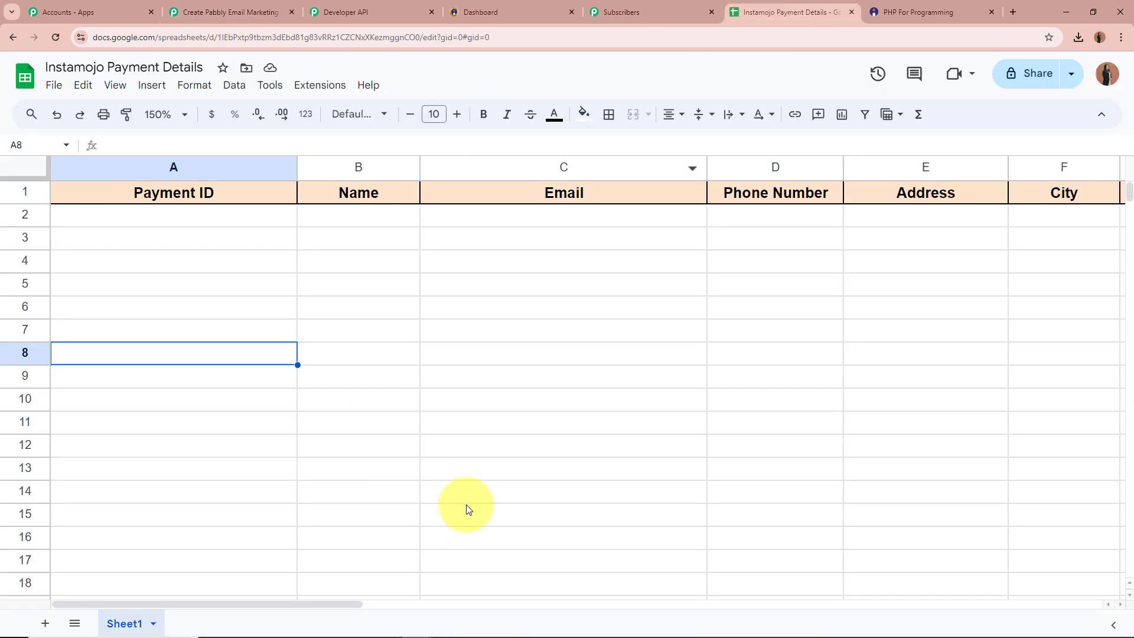
left_click_drag(208, 603, 46, 615)
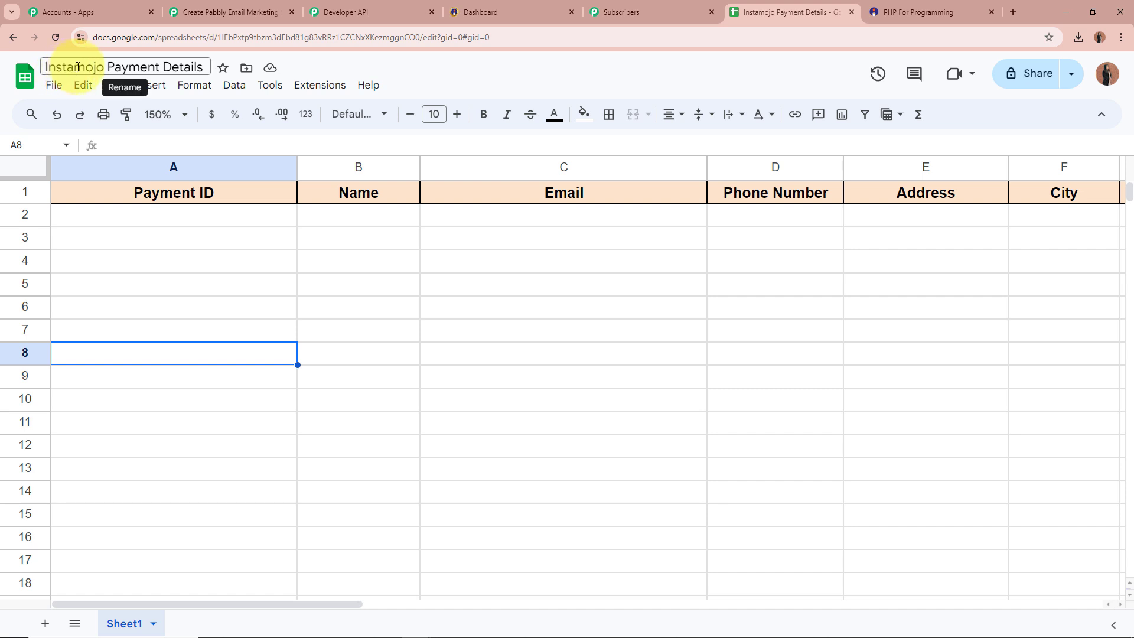
left_click_drag(198, 604, 131, 602)
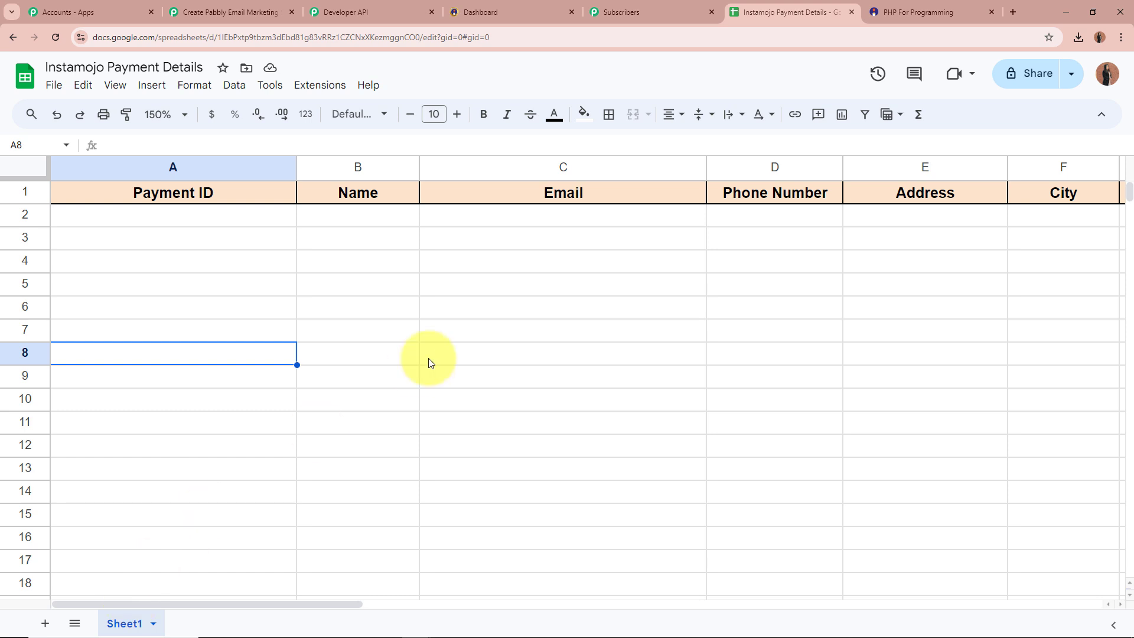
left_click(235, 5)
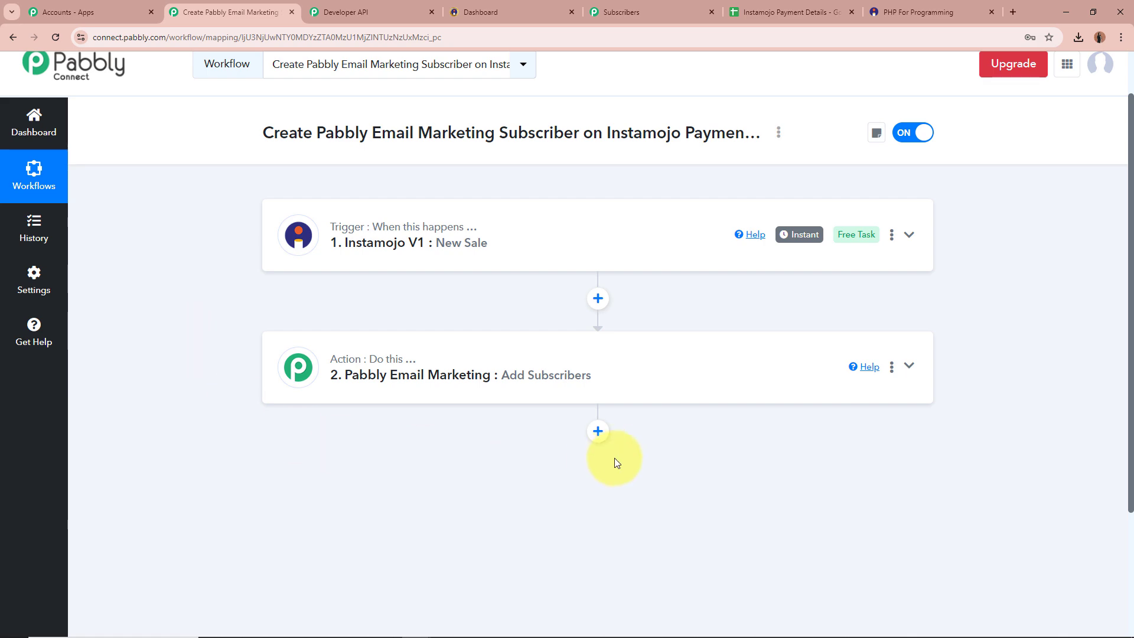
Step: Add step 3 as Google Sheets with the Add New Row action event, found by searching 'Goo'
left_click(598, 431)
scroll(206, 402, "down", 1)
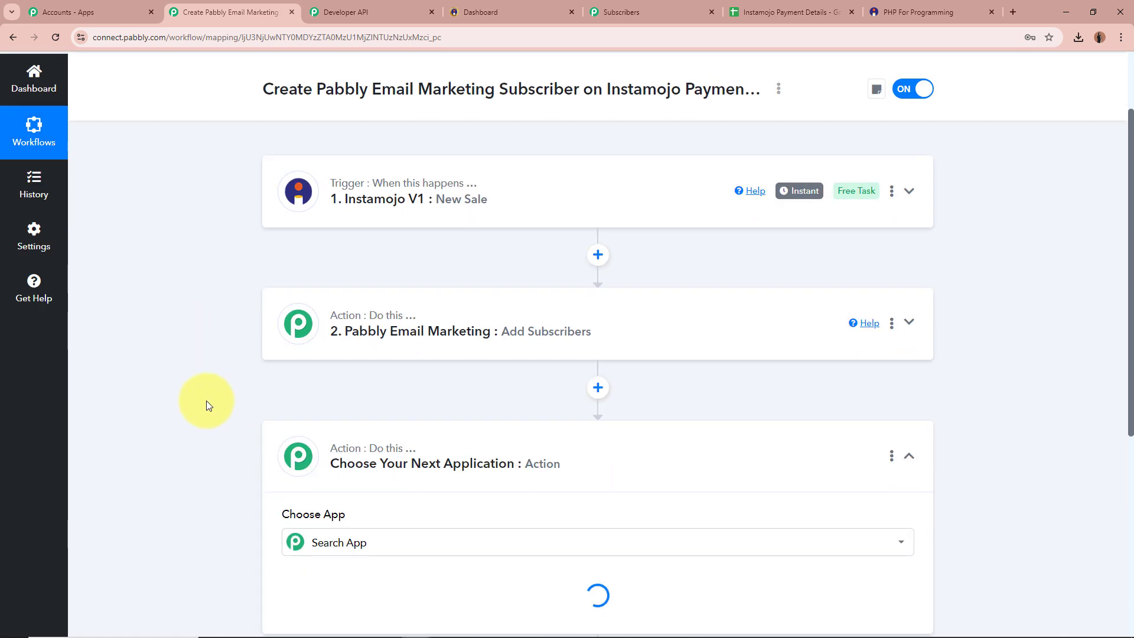
type("Goo")
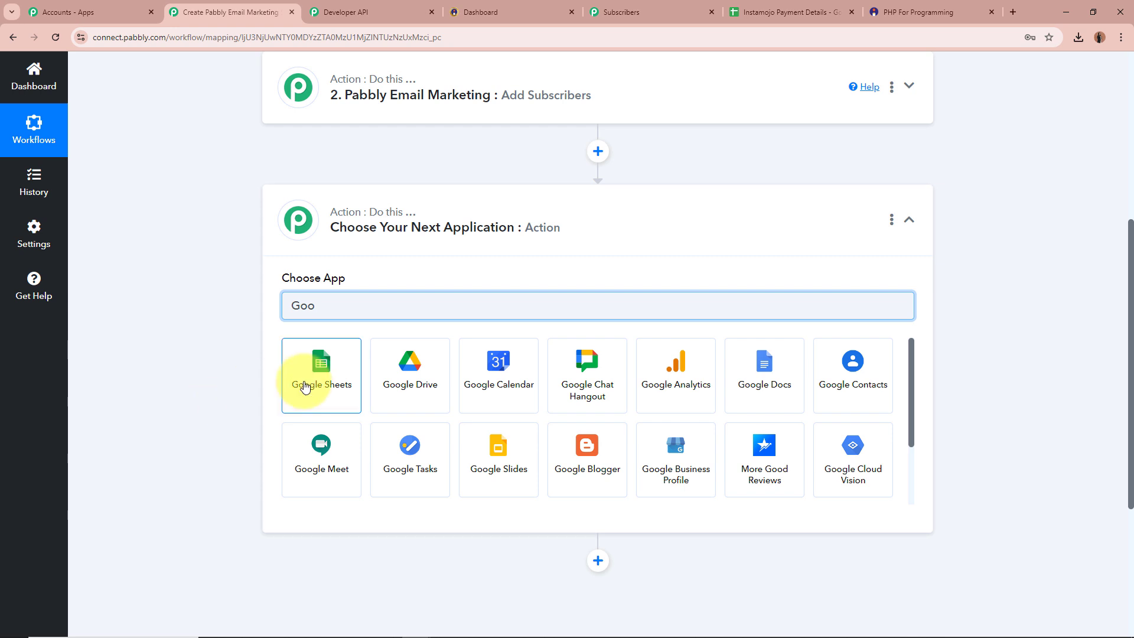
left_click(305, 385)
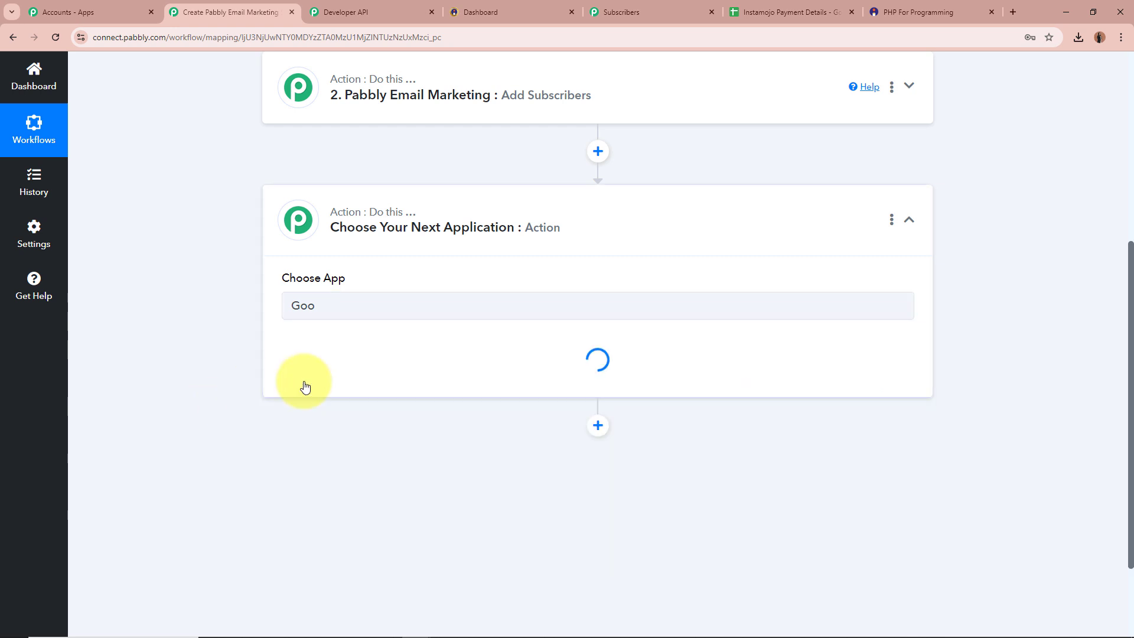
left_click(323, 369)
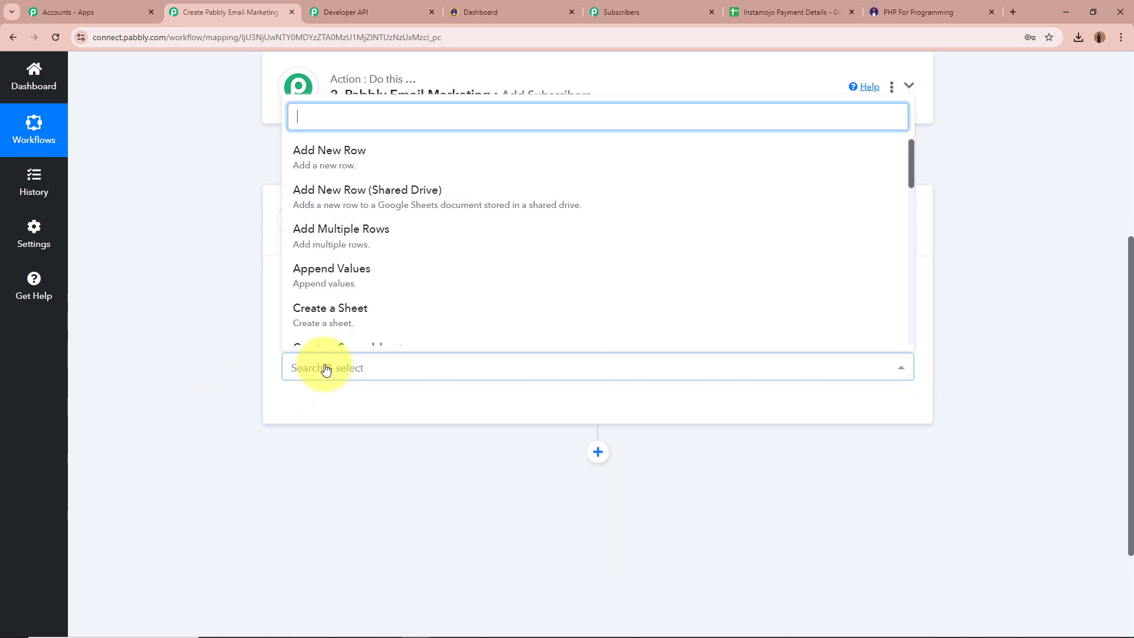
left_click(416, 152)
left_click(788, 8)
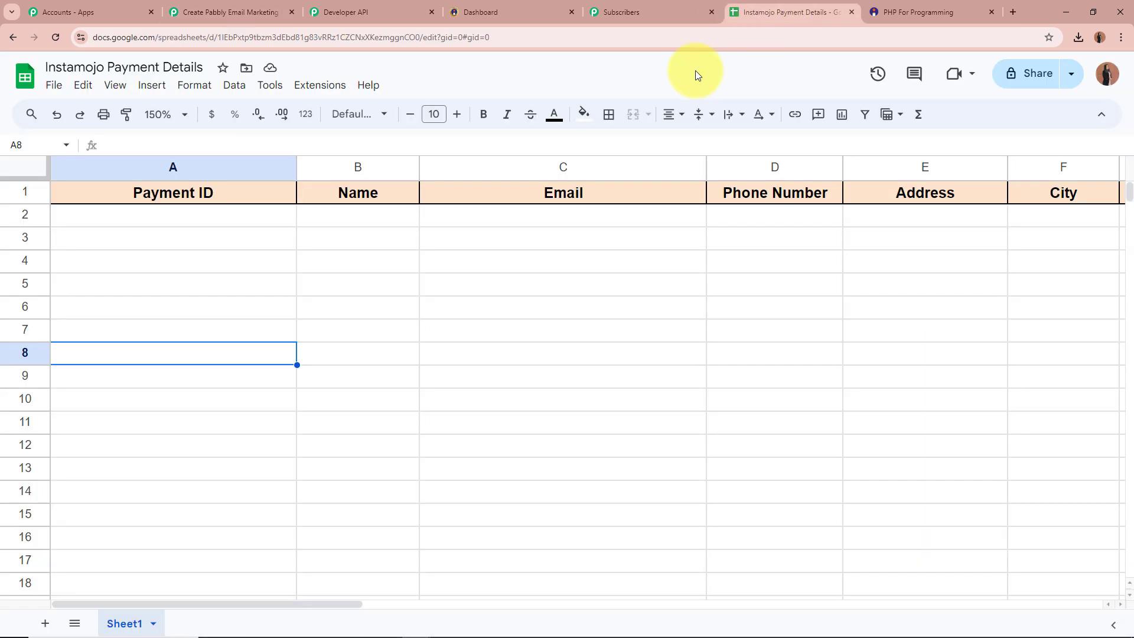
left_click(233, 11)
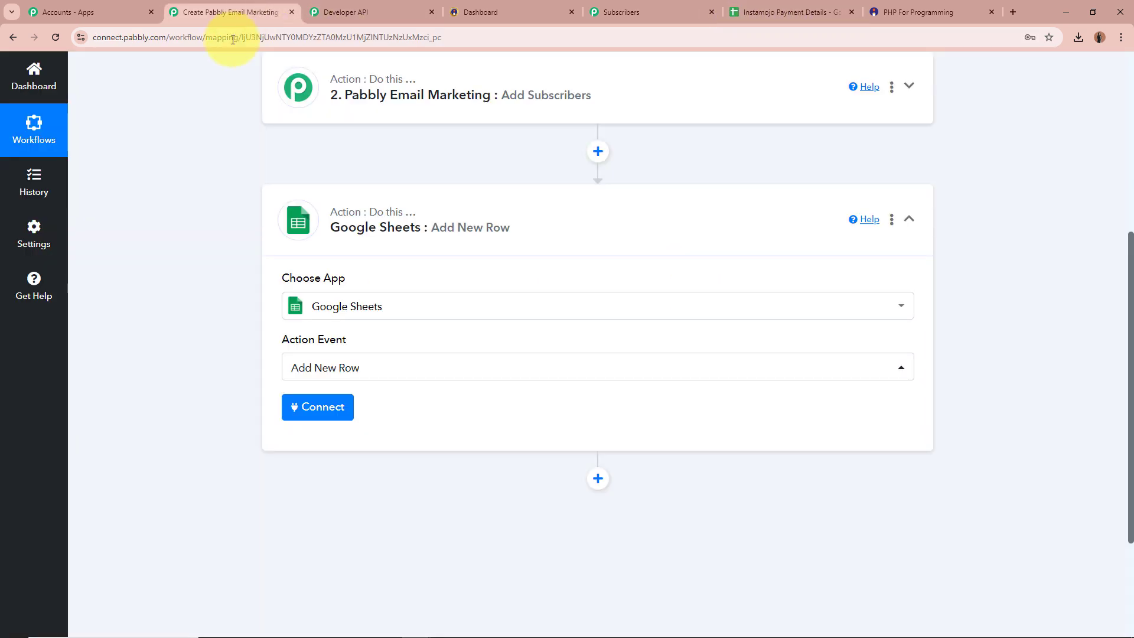
Step: Authorise a new Google Sheets connection by signing in with Google and allowing access
left_click(311, 408)
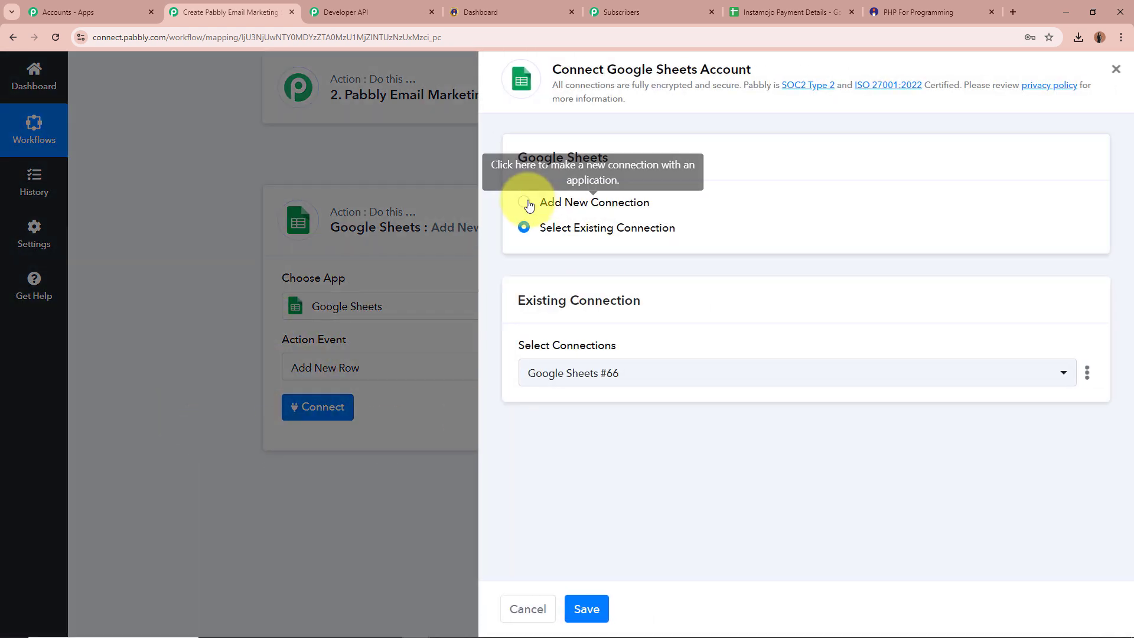
left_click(527, 203)
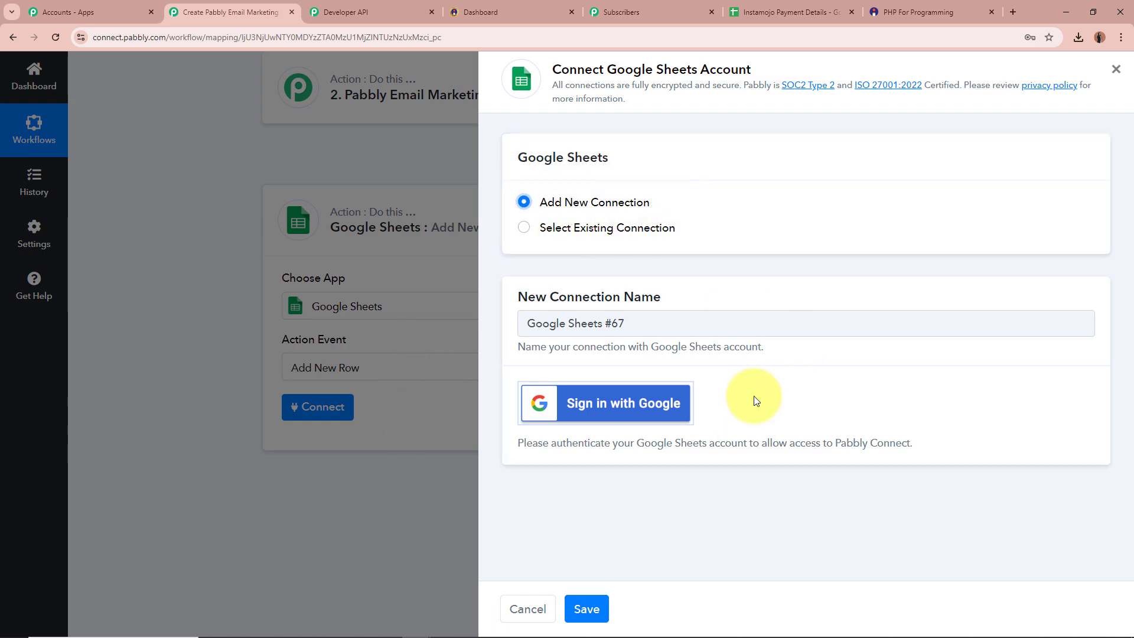
left_click(598, 409)
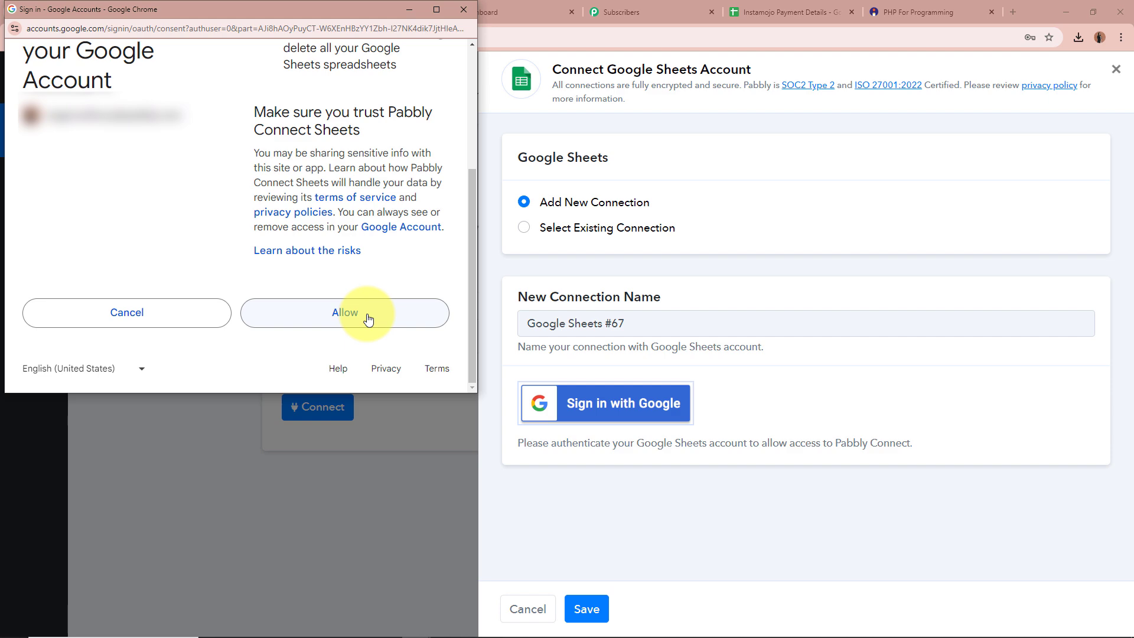
left_click(367, 319)
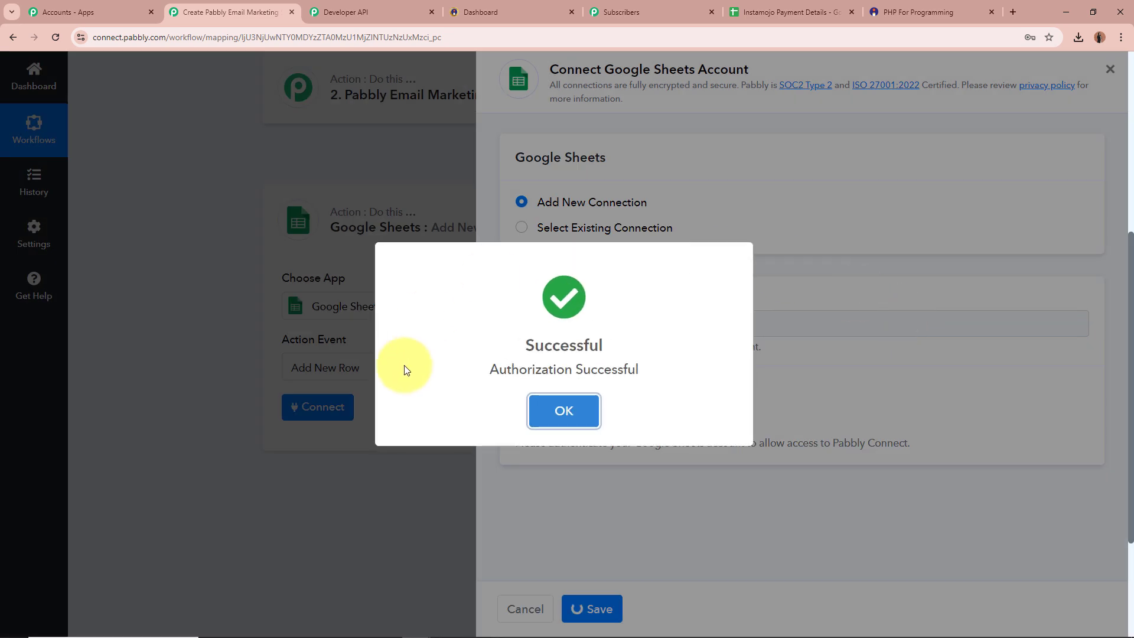
left_click(564, 409)
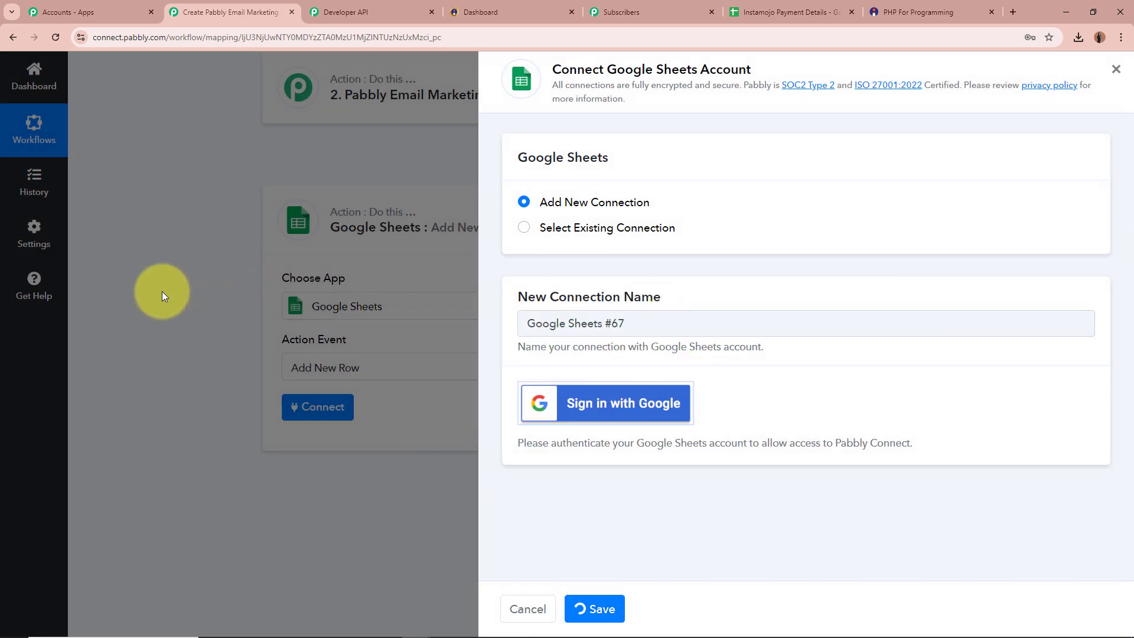
scroll(162, 292, "down", 4)
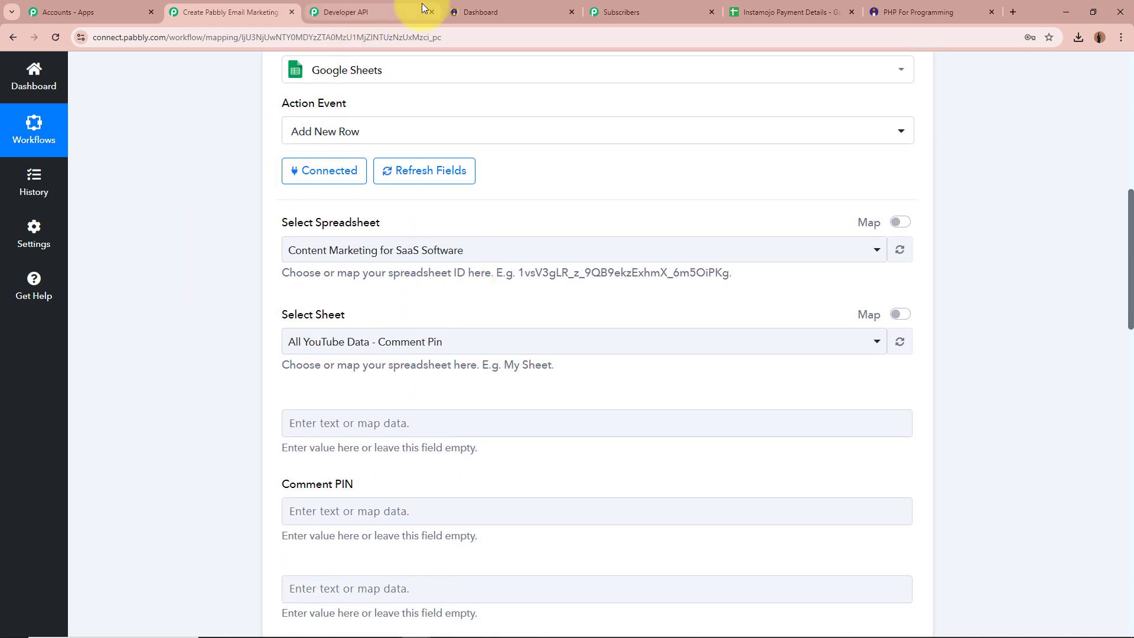
Step: Choose the Instamojo Payment Details spreadsheet as the row action's target
left_click(773, 11)
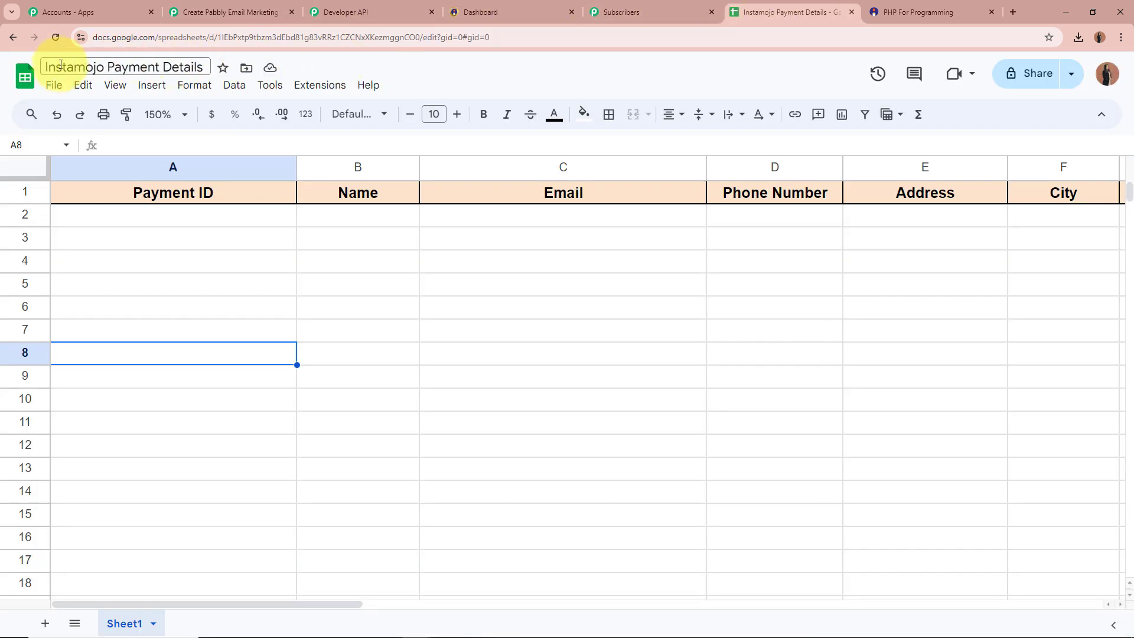
left_click(216, 13)
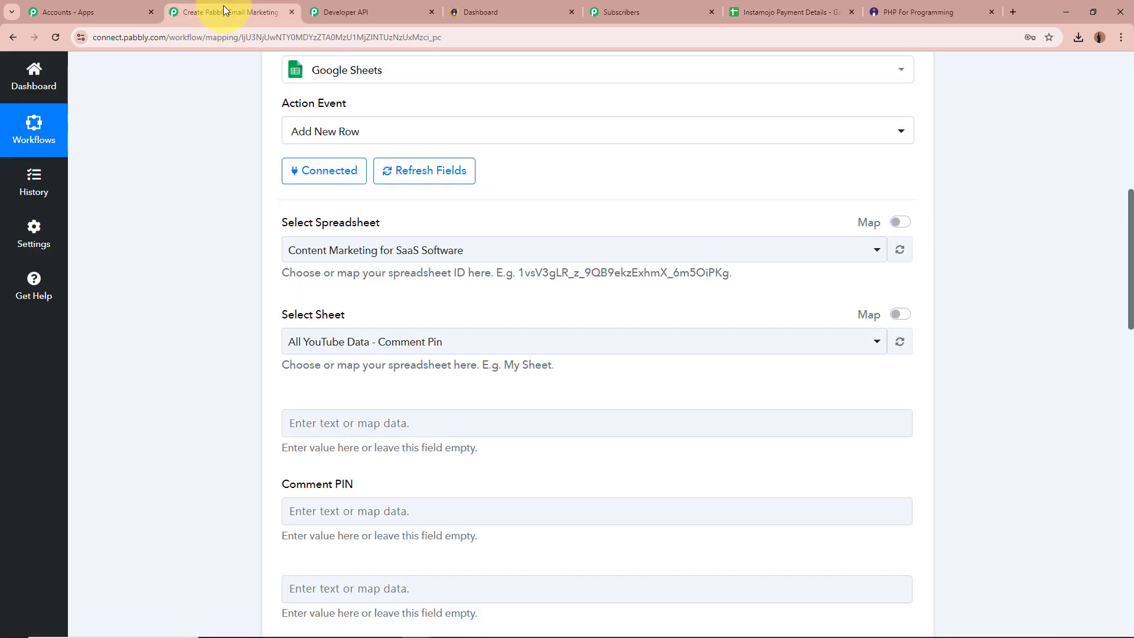
left_click(374, 246)
left_click(380, 344)
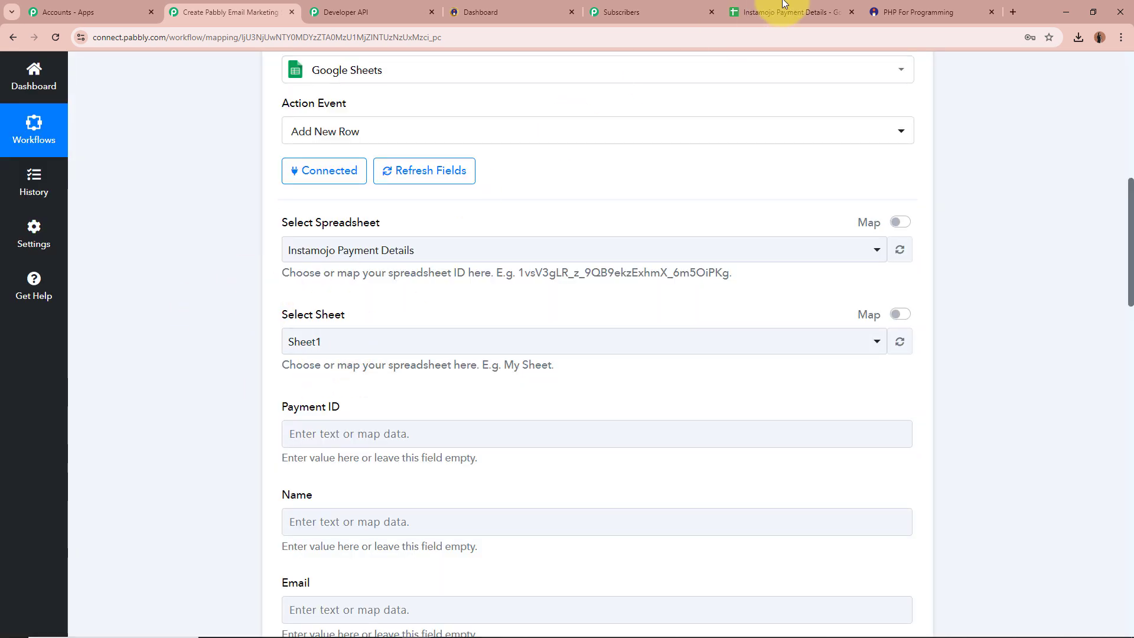
Step: Confirm the sheet name and select Sheet1 so its column fields load
left_click(785, 12)
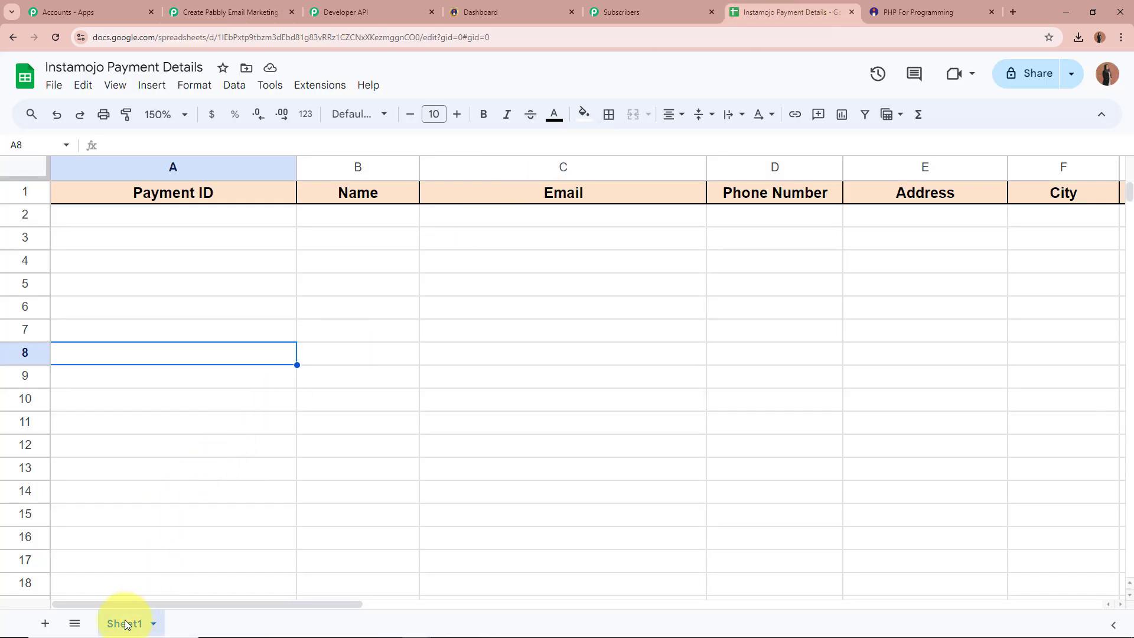
middle_click(357, 12)
left_click(223, 12)
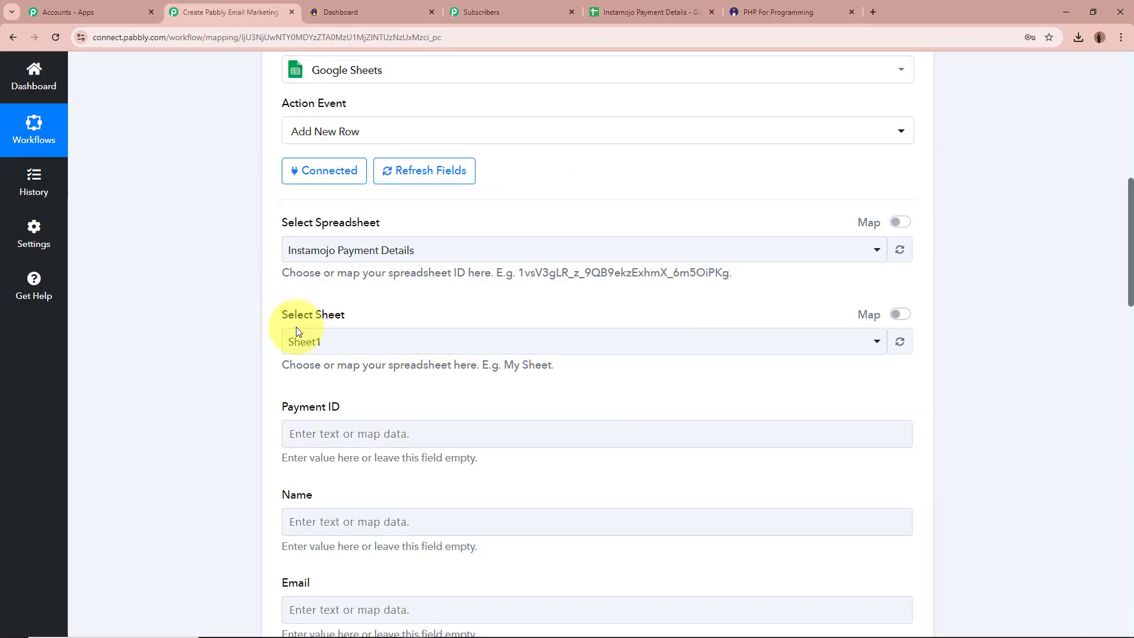
left_click(353, 342)
left_click(347, 420)
scroll(193, 368, "down", 4)
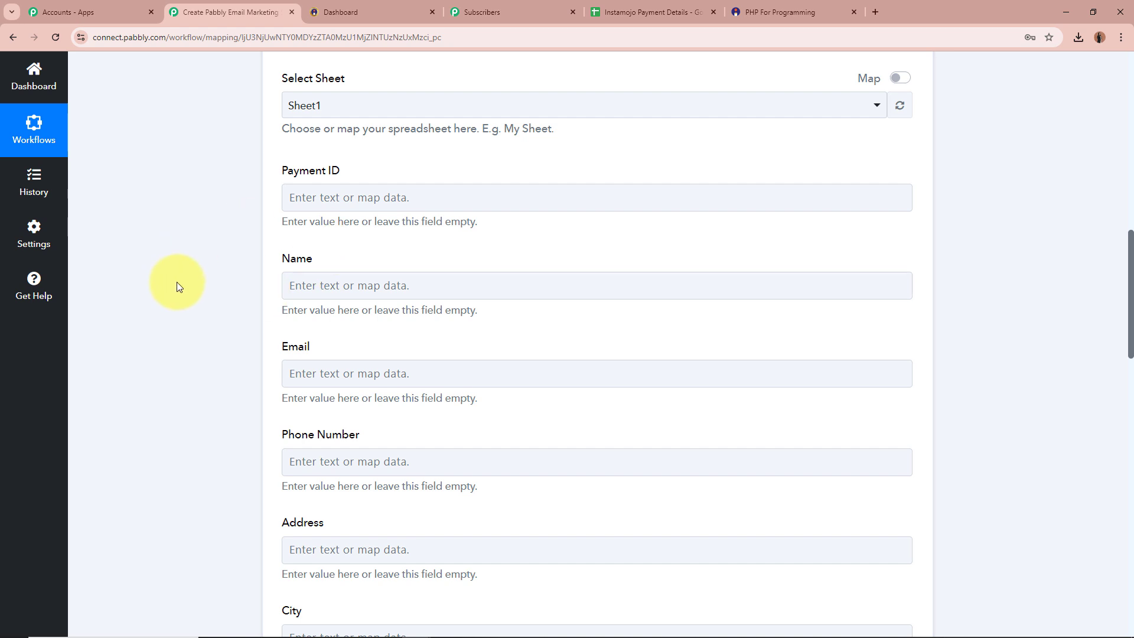
scroll(178, 286, "down", 6)
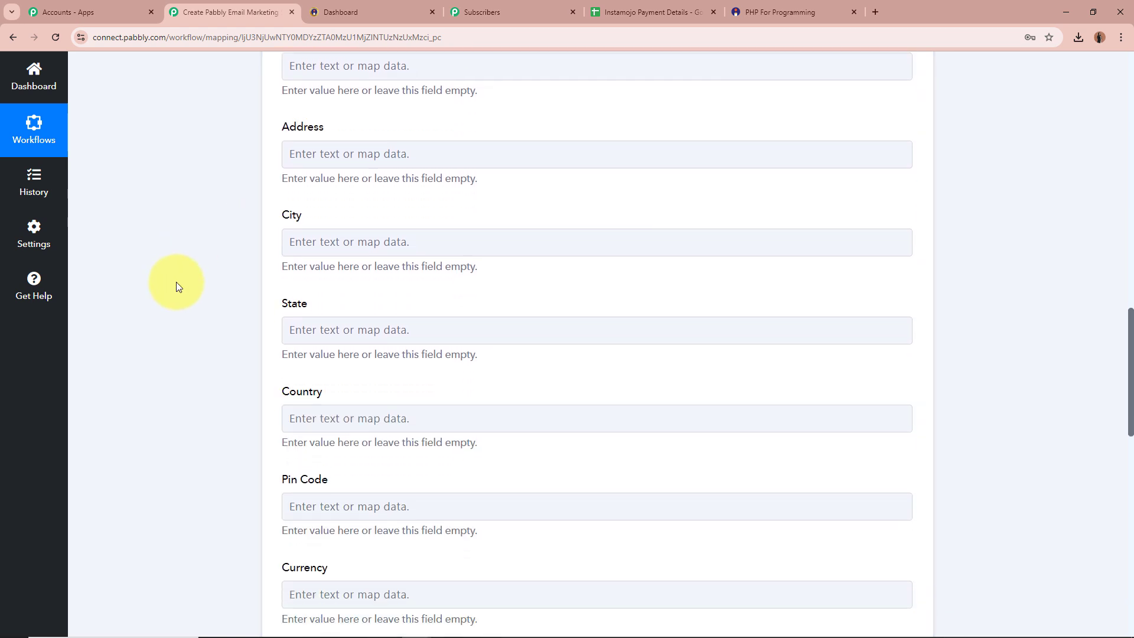
scroll(176, 281, "down", 6)
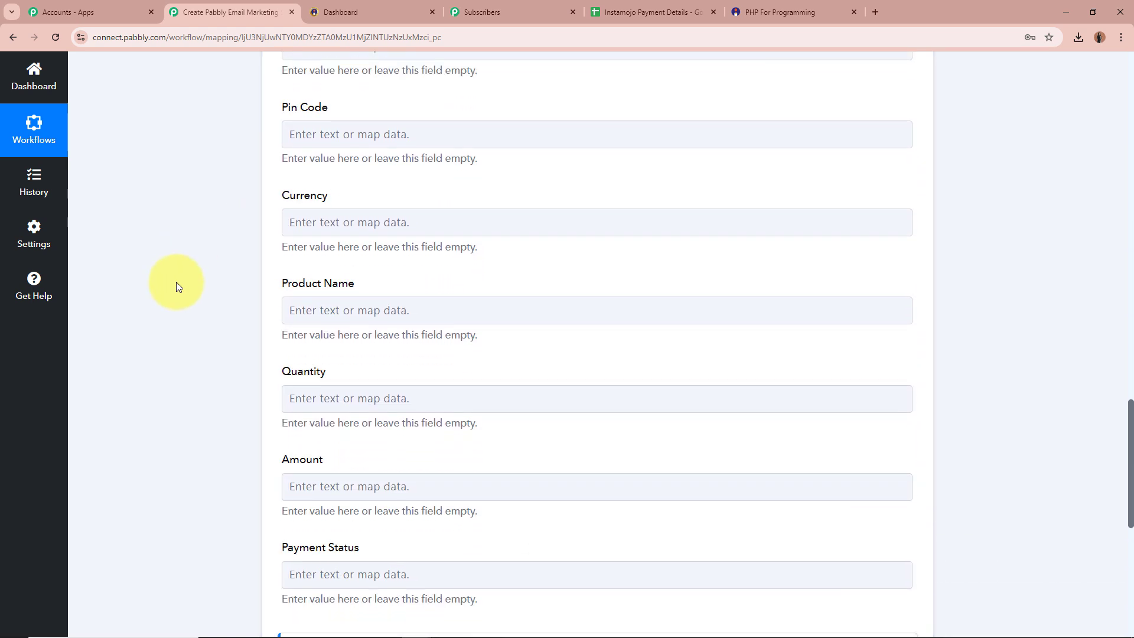
scroll(176, 282, "down", 2)
scroll(172, 278, "down", 2)
scroll(172, 277, "up", 7)
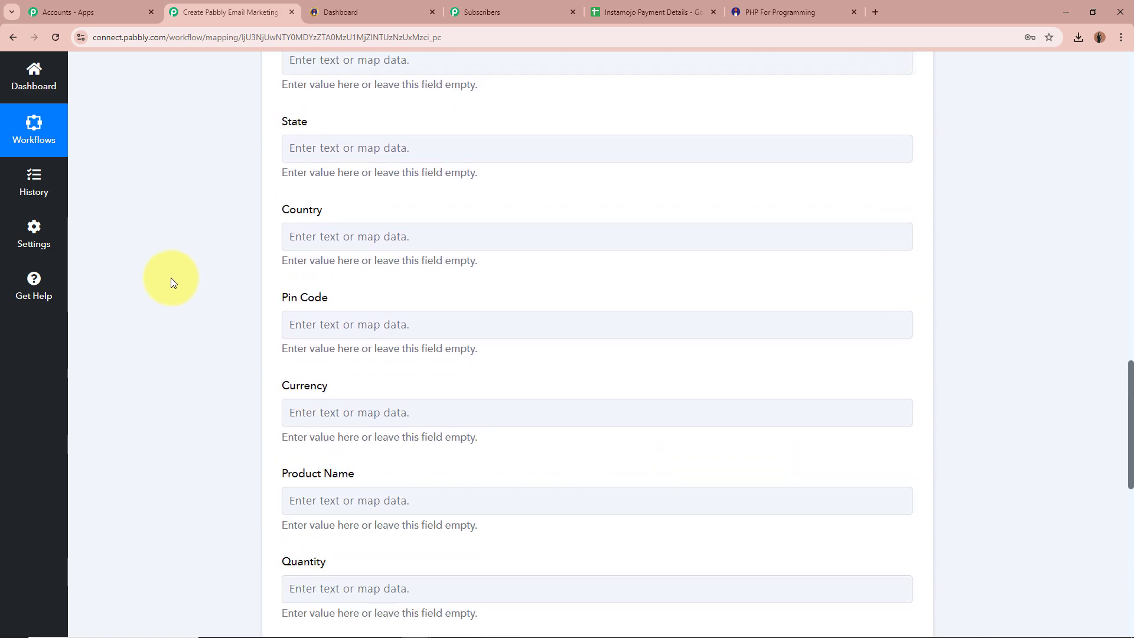
scroll(171, 278, "up", 10)
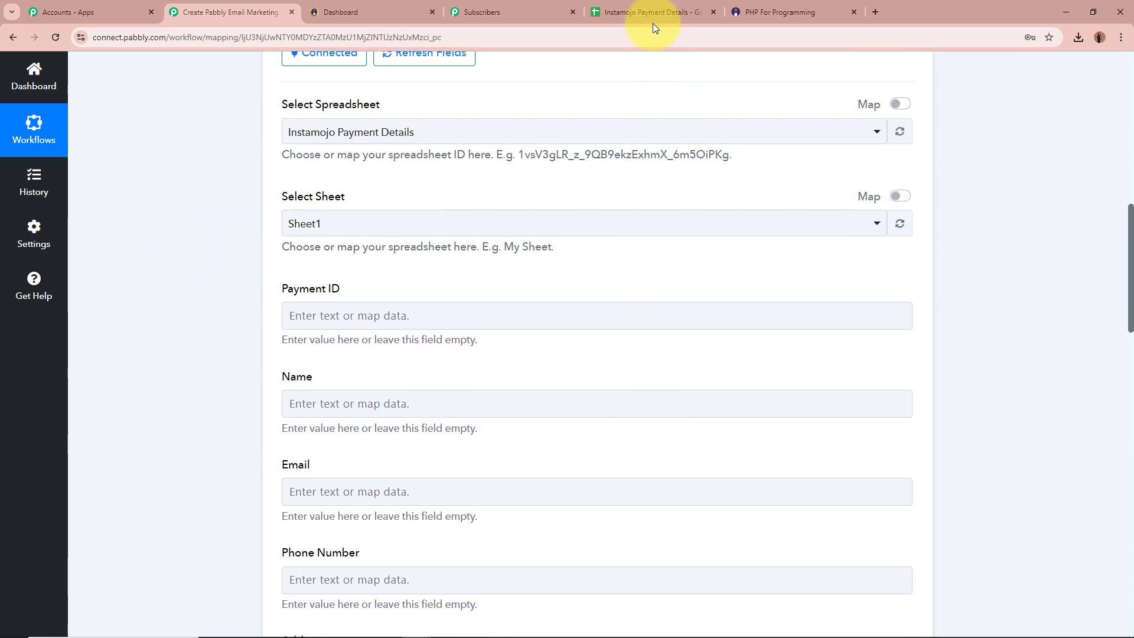
Step: Compare the sheet's Payment ID, Name and Address headers against the listed fields
left_click(653, 13)
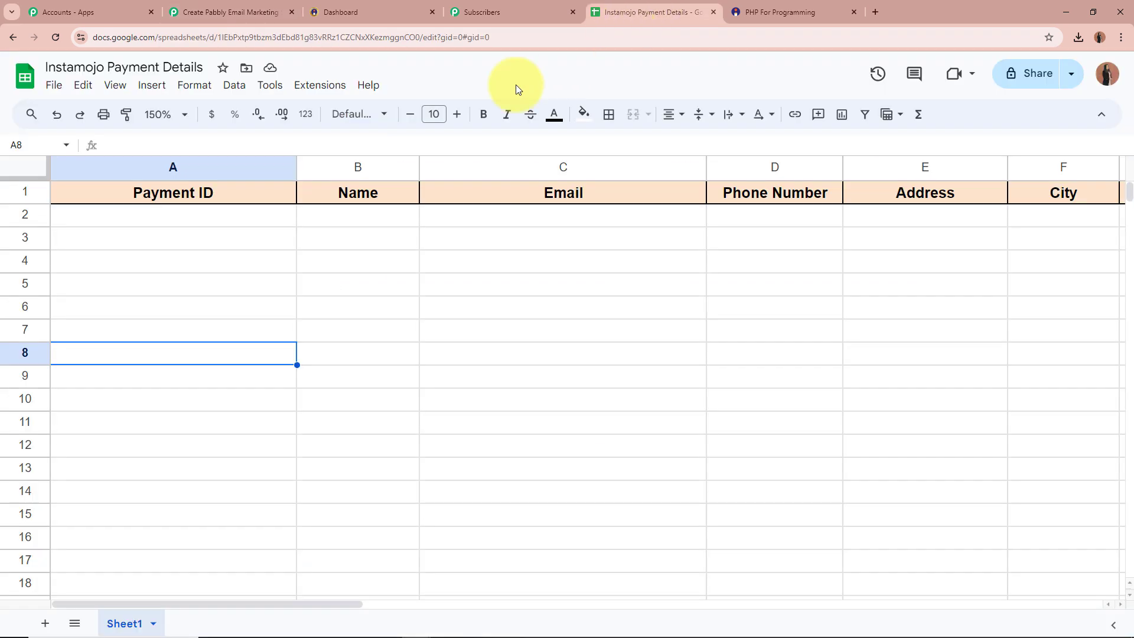
left_click(236, 195)
left_click(307, 189)
left_click(851, 187)
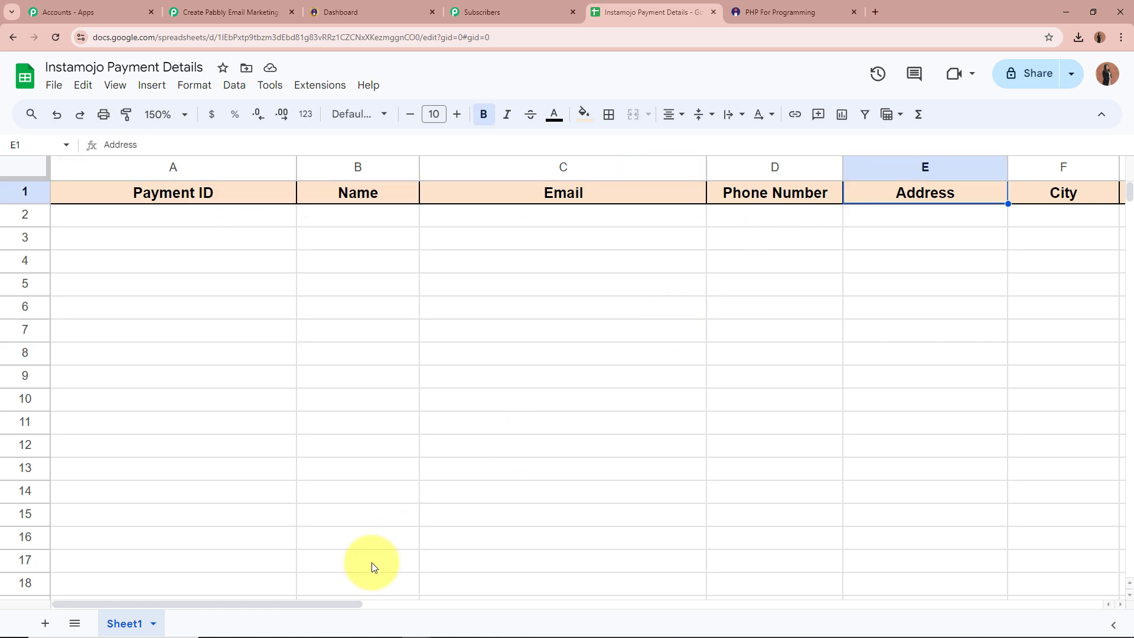
left_click_drag(353, 604, 134, 600)
left_click(231, 12)
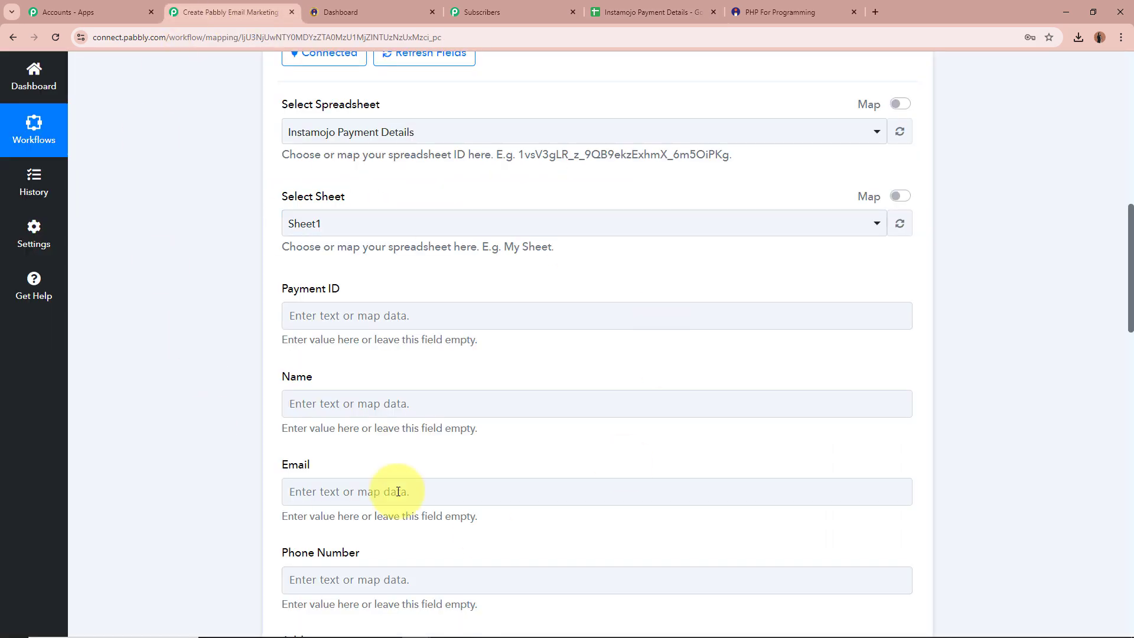
scroll(184, 303, "down", 3)
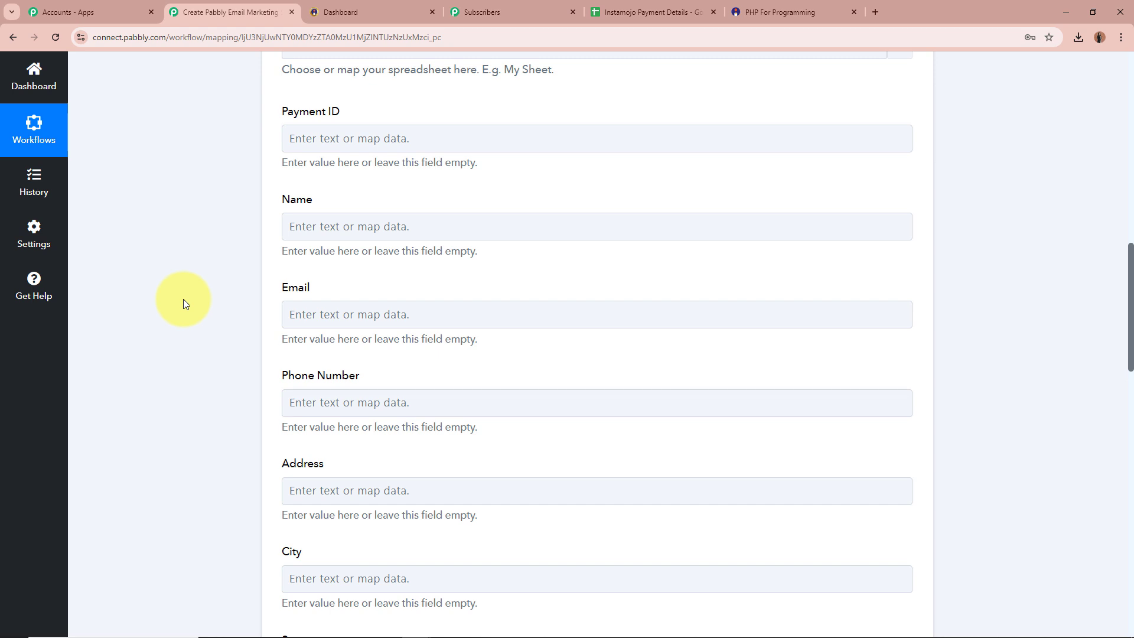
Step: Map the sale's payment id, buyer name and email into Payment ID, Name and Email
left_click(350, 149)
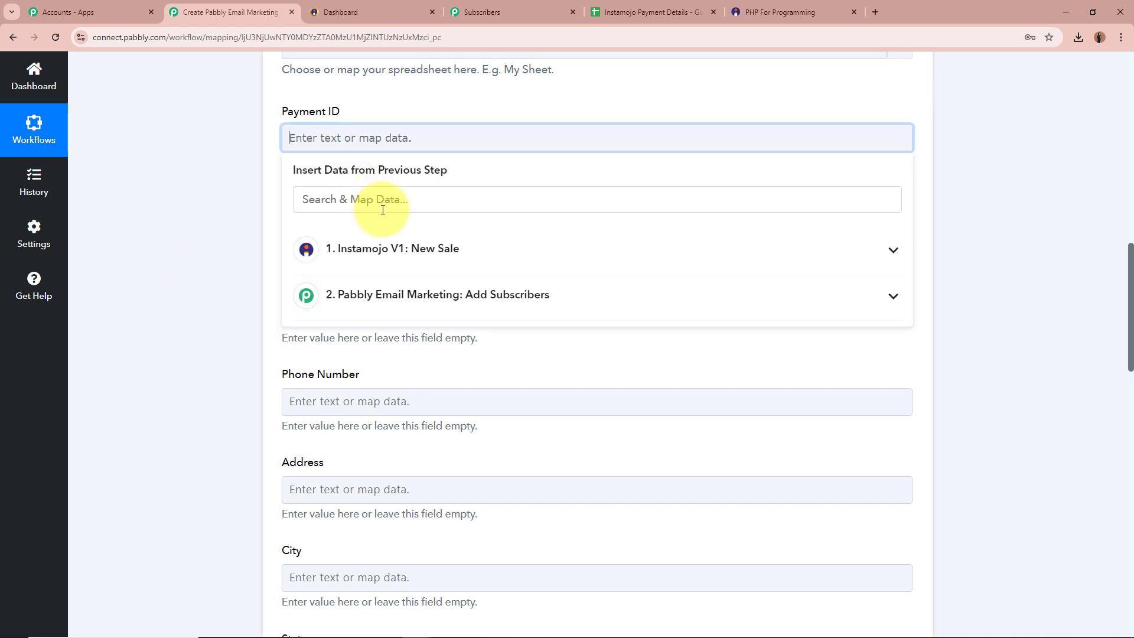
left_click(410, 248)
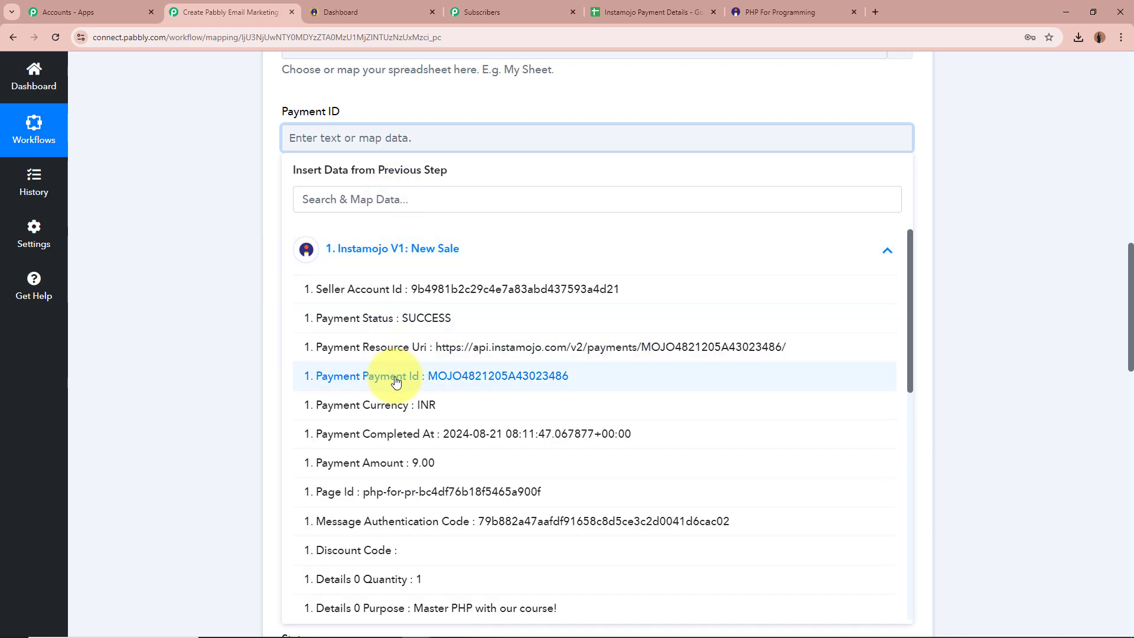
left_click(375, 375)
scroll(181, 237, "down", 2)
left_click(355, 124)
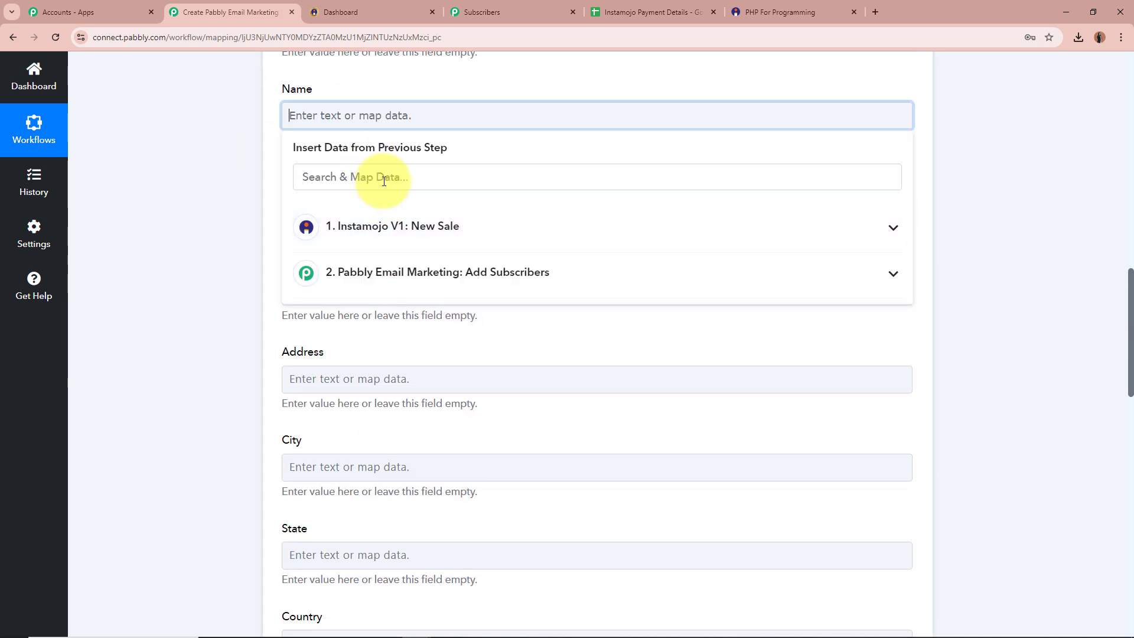
type("name")
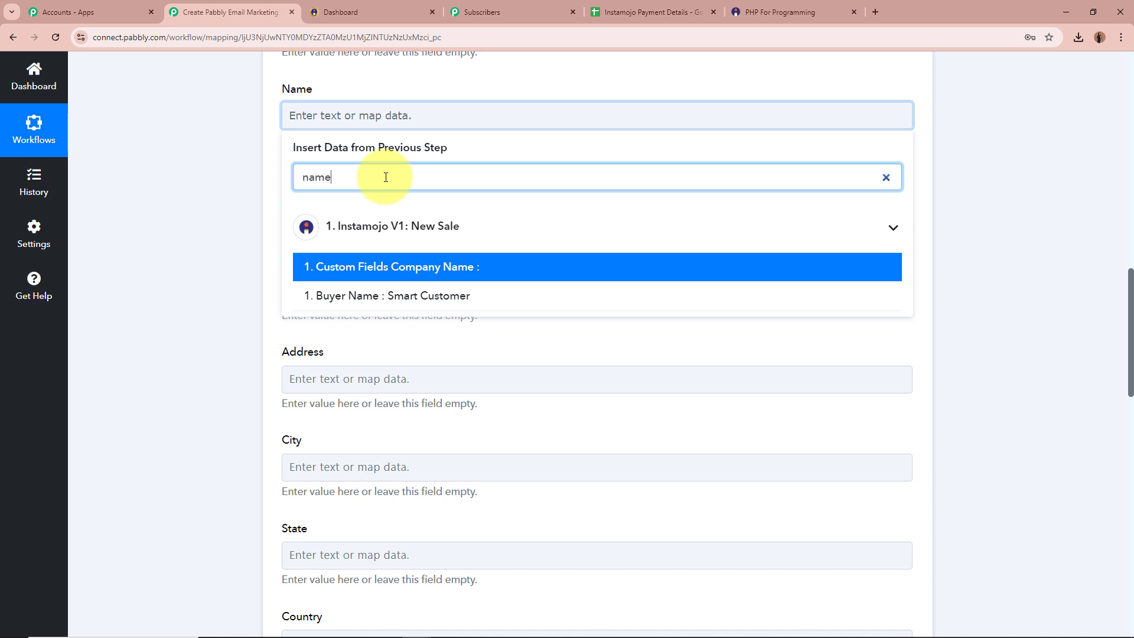
left_click(398, 295)
left_click(309, 209)
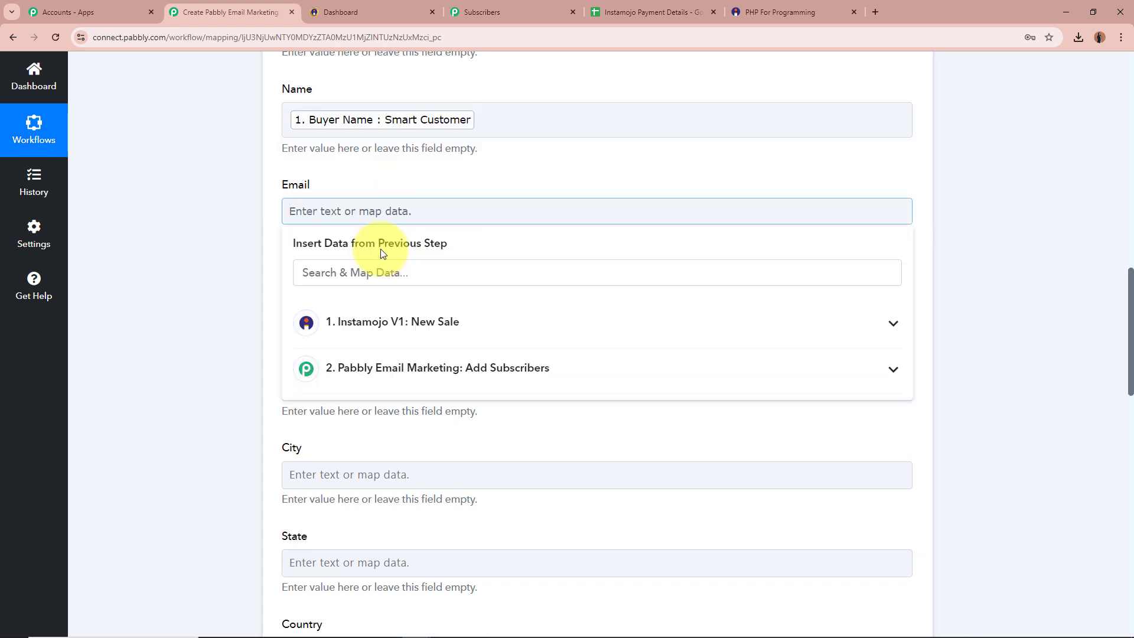
left_click(366, 272)
type("Email")
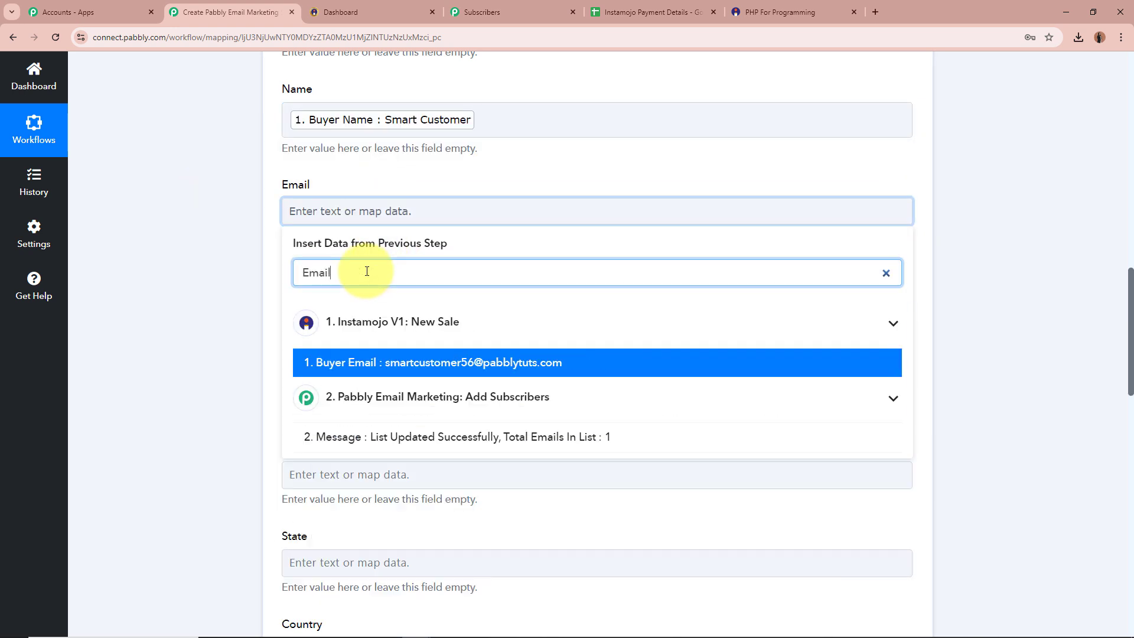
key("Return")
Step: Map the buyer's phone and billing street address into Phone Number and Address
left_click(452, 308)
left_click(370, 368)
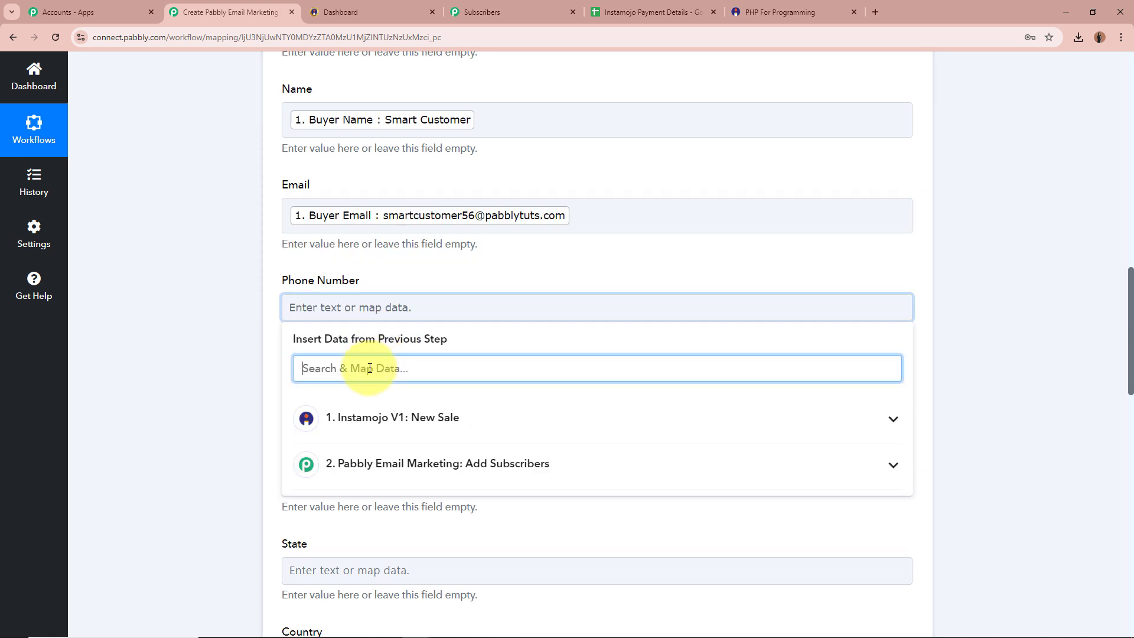
type("Phone")
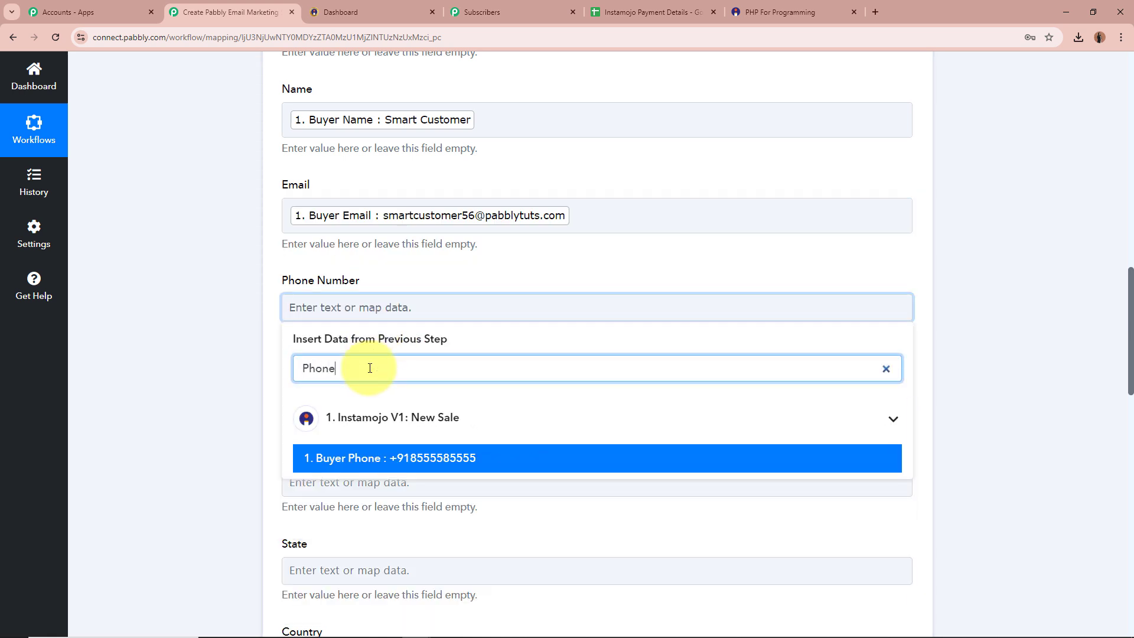
left_click(414, 458)
left_click(366, 402)
left_click(371, 462)
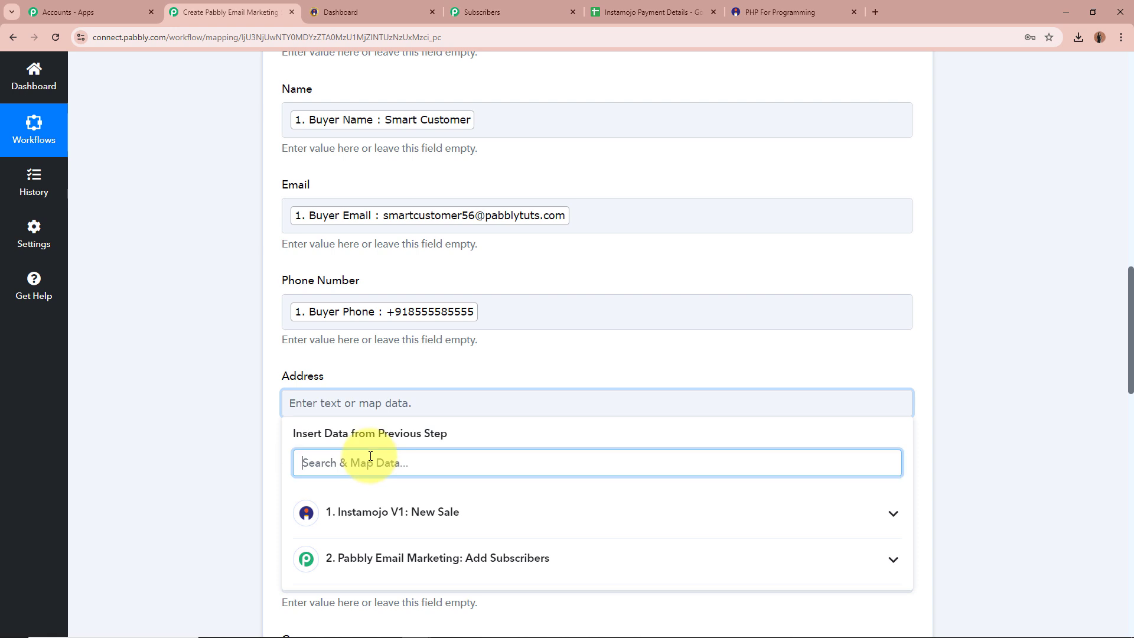
type("Address")
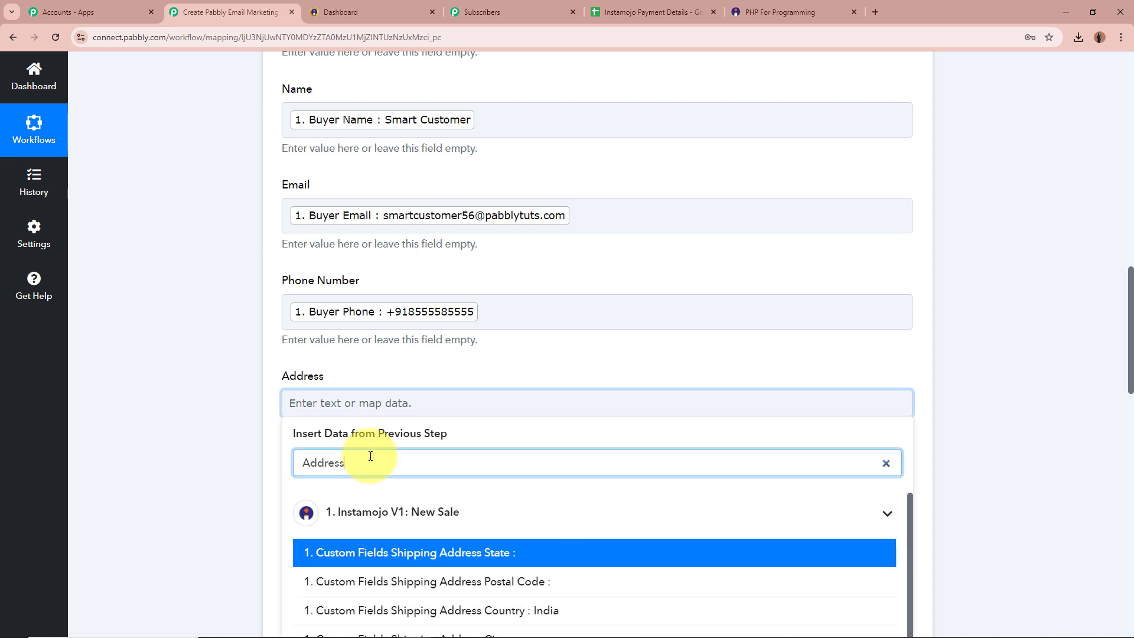
scroll(413, 484, "down", 2)
scroll(490, 517, "down", 2)
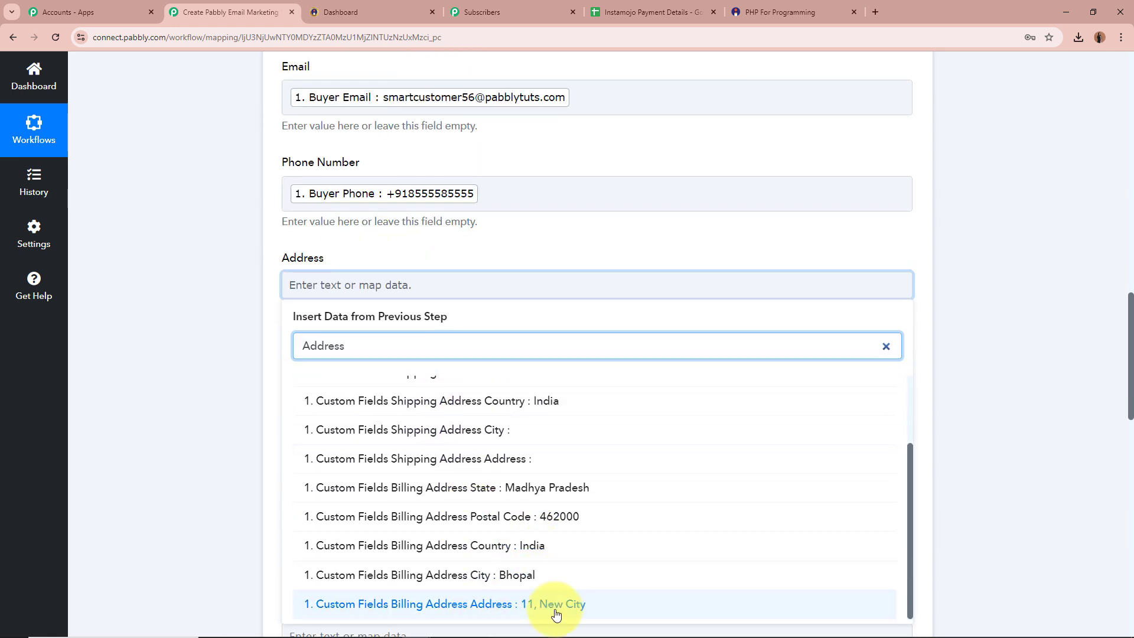
left_click(496, 613)
Step: Map the billing city, Bhopal, into the City column
left_click(177, 390)
left_click(382, 381)
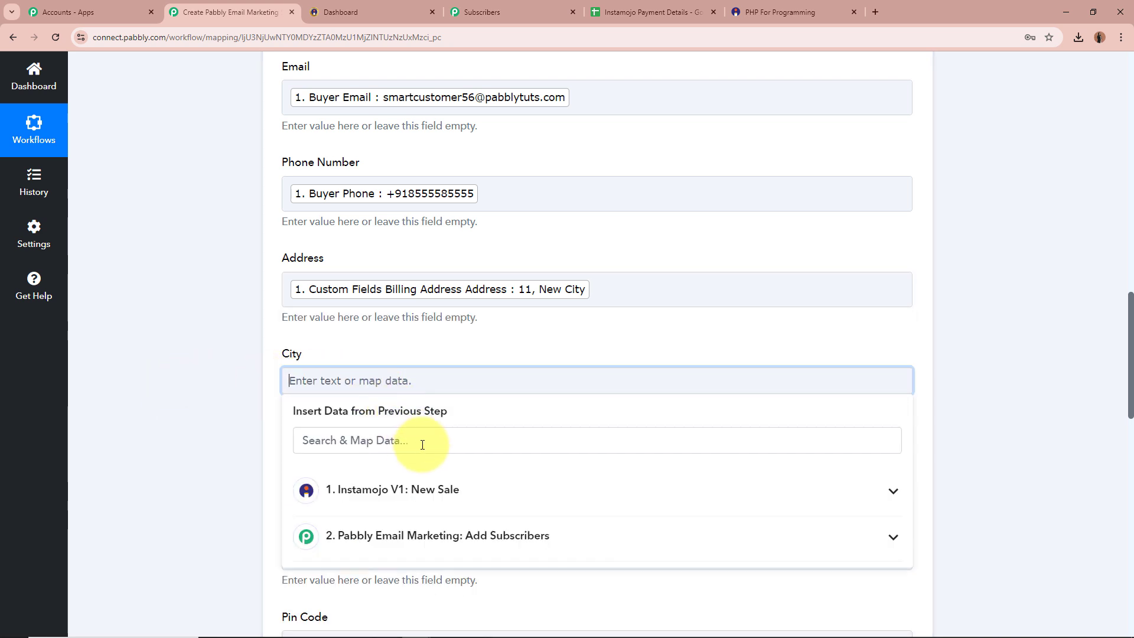
left_click(428, 438)
type("City")
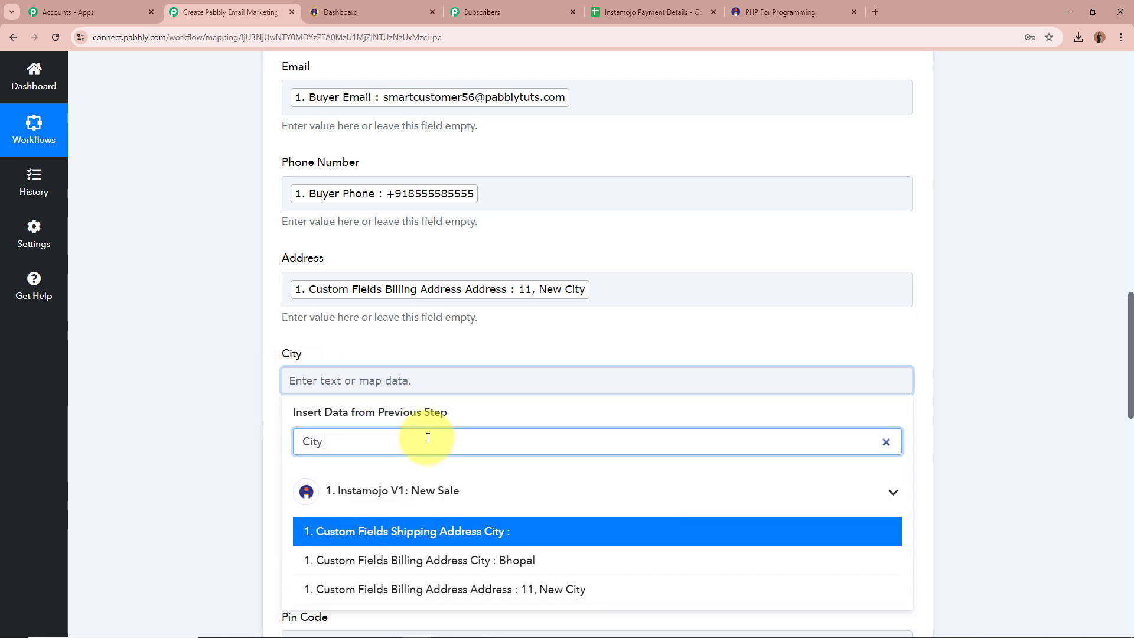
left_click(537, 561)
left_click(257, 458)
scroll(271, 400, "down", 2)
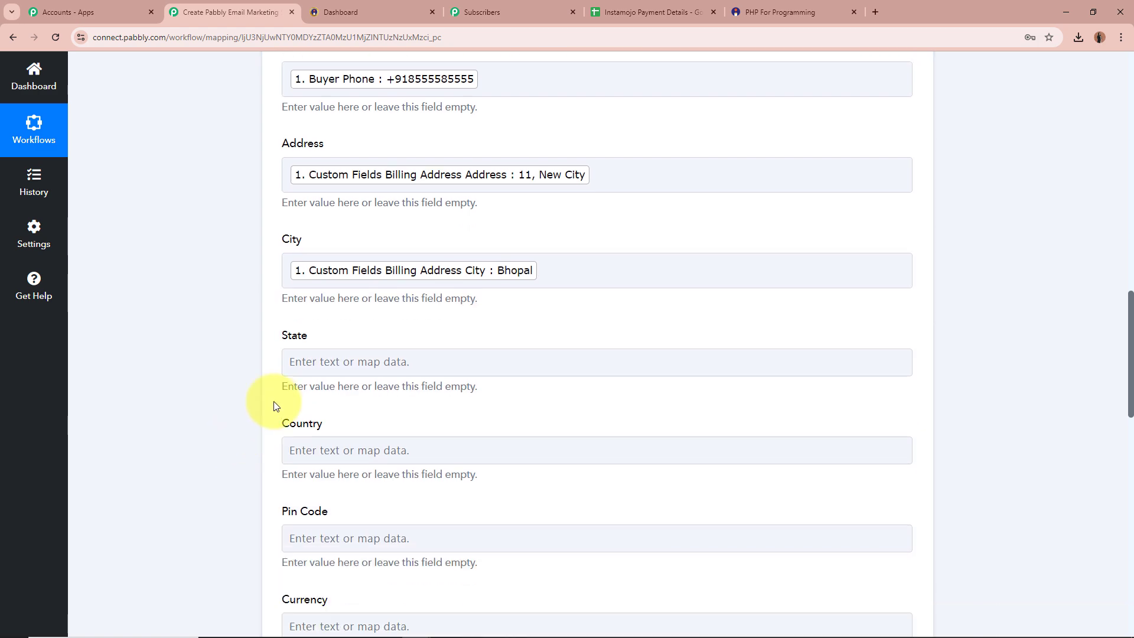
Step: Map the sale's state and country into the State and Country columns
left_click(344, 369)
left_click(419, 419)
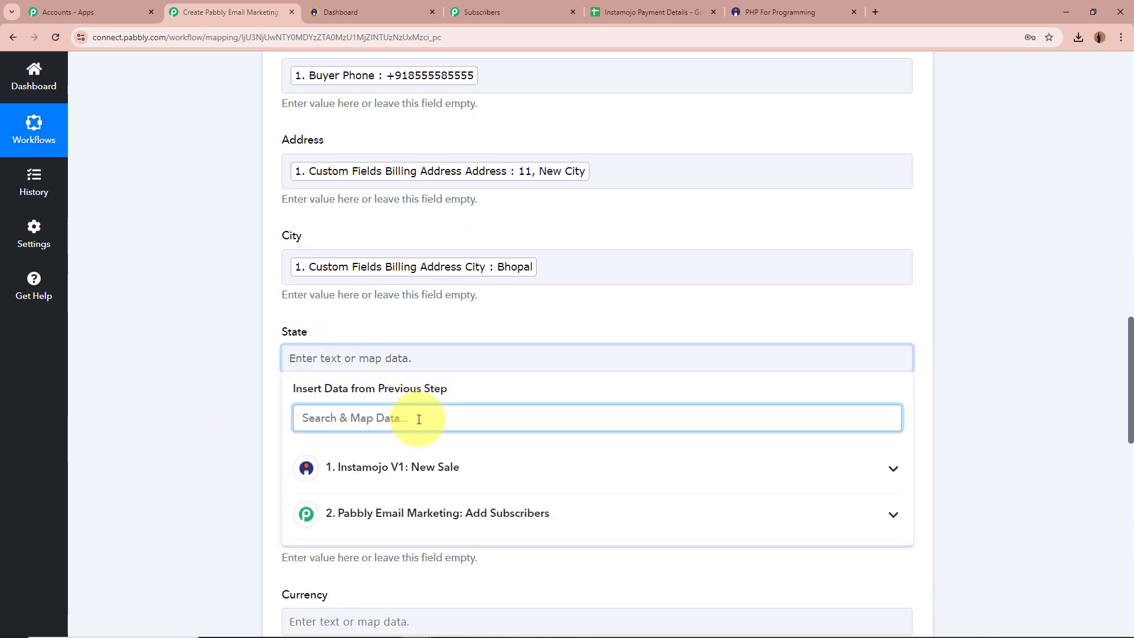
type("Sat")
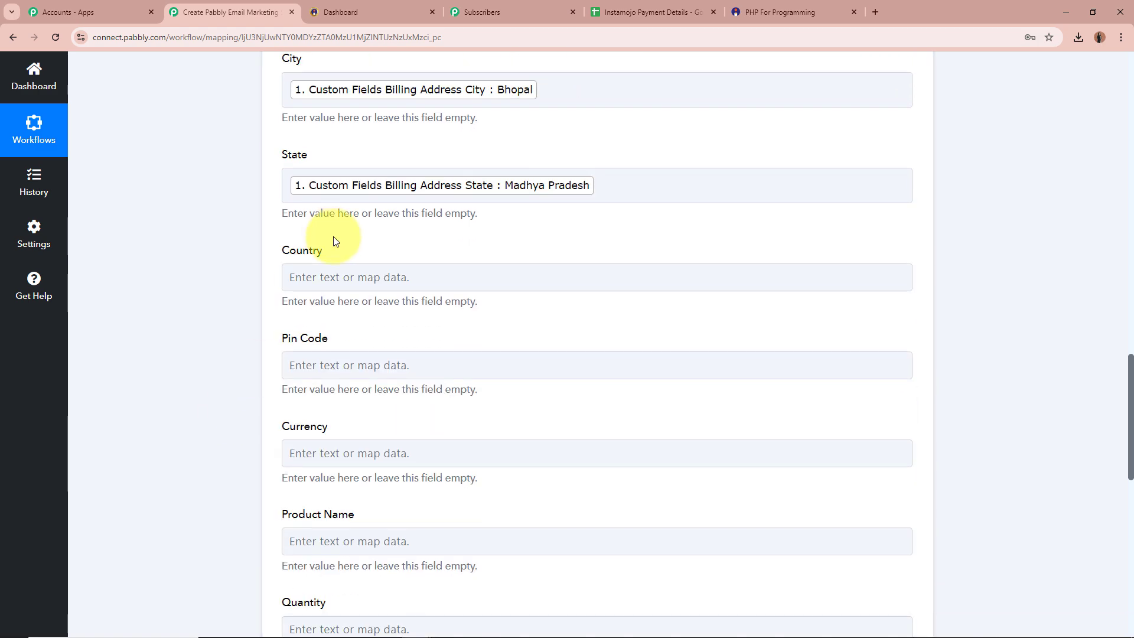
left_click(337, 271)
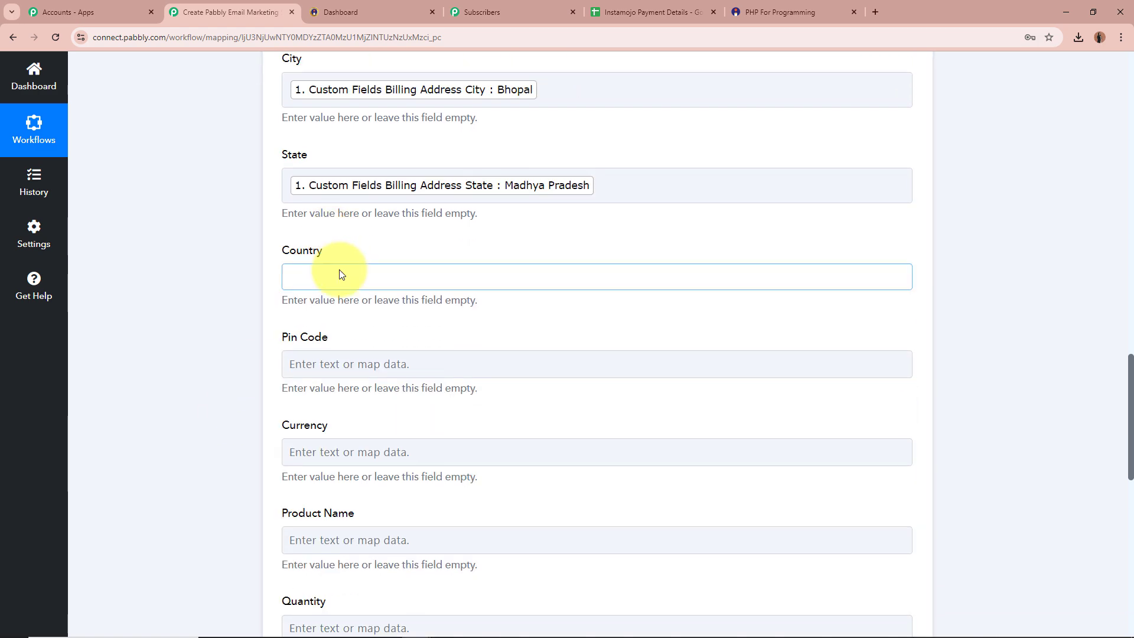
left_click(442, 277)
type("co")
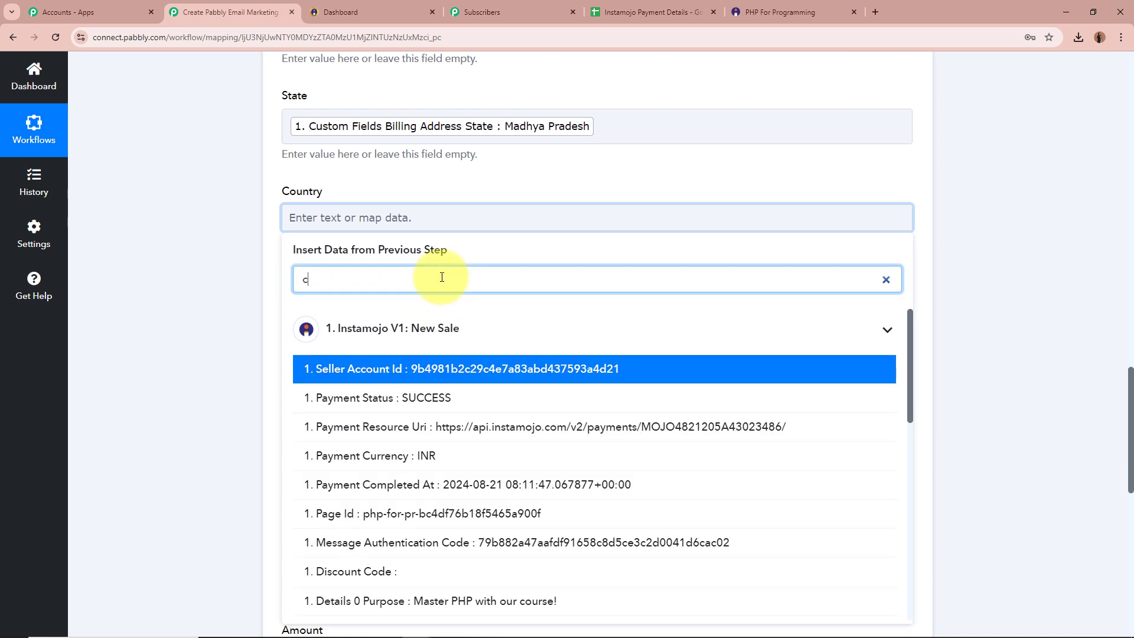
left_click(455, 362)
Step: Map Postal Code into Pin Code and Payment Currency (INR) into Currency
left_click(395, 309)
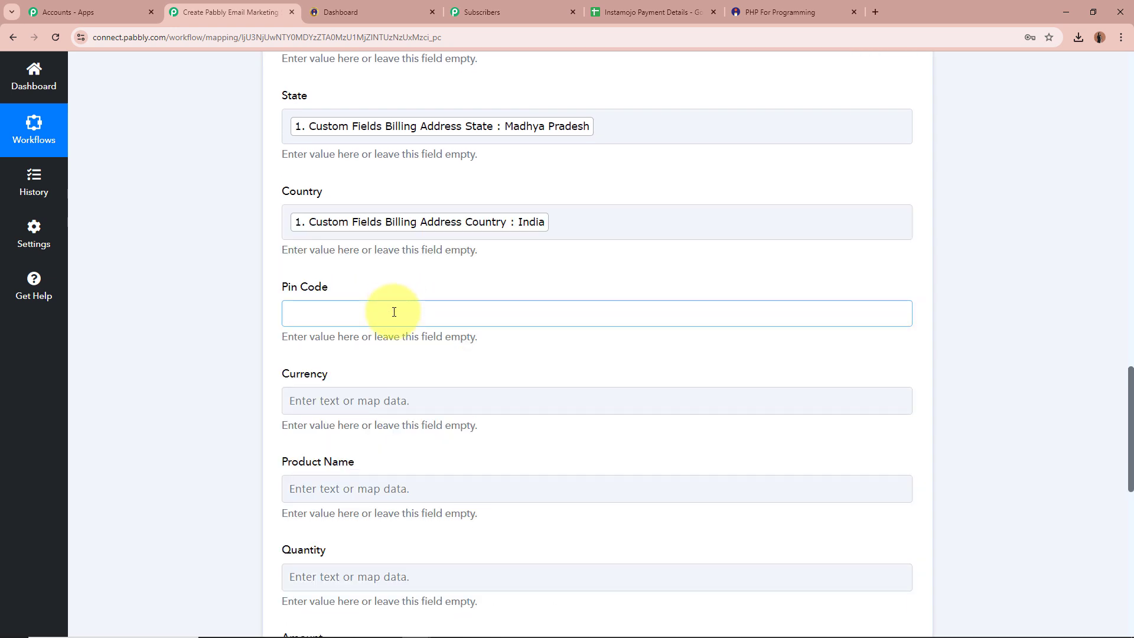
left_click(406, 374)
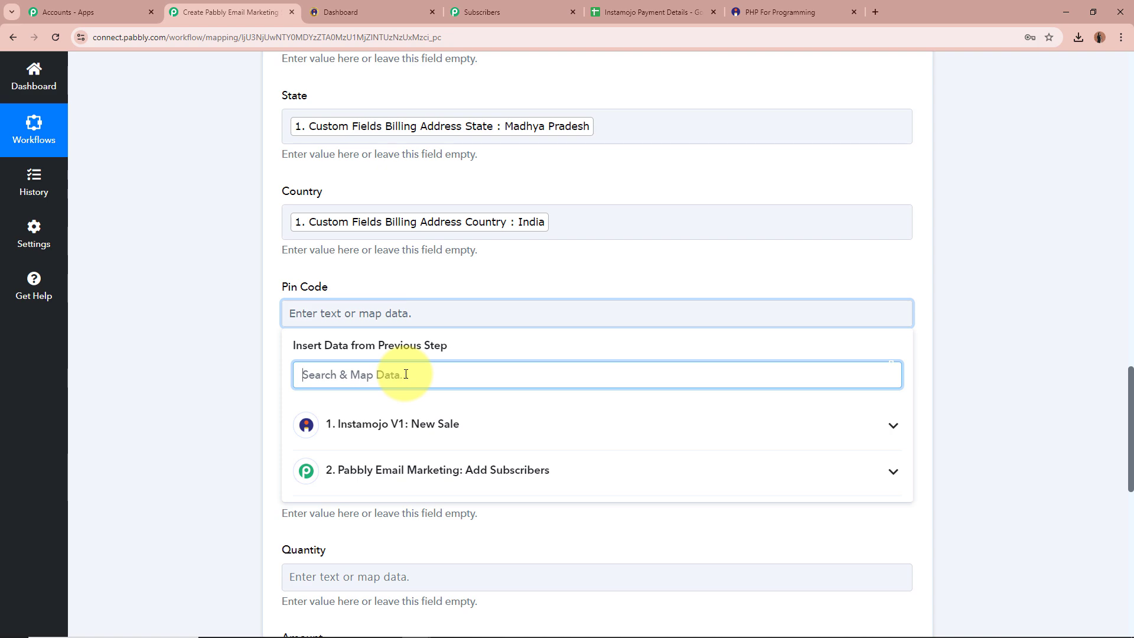
type("P")
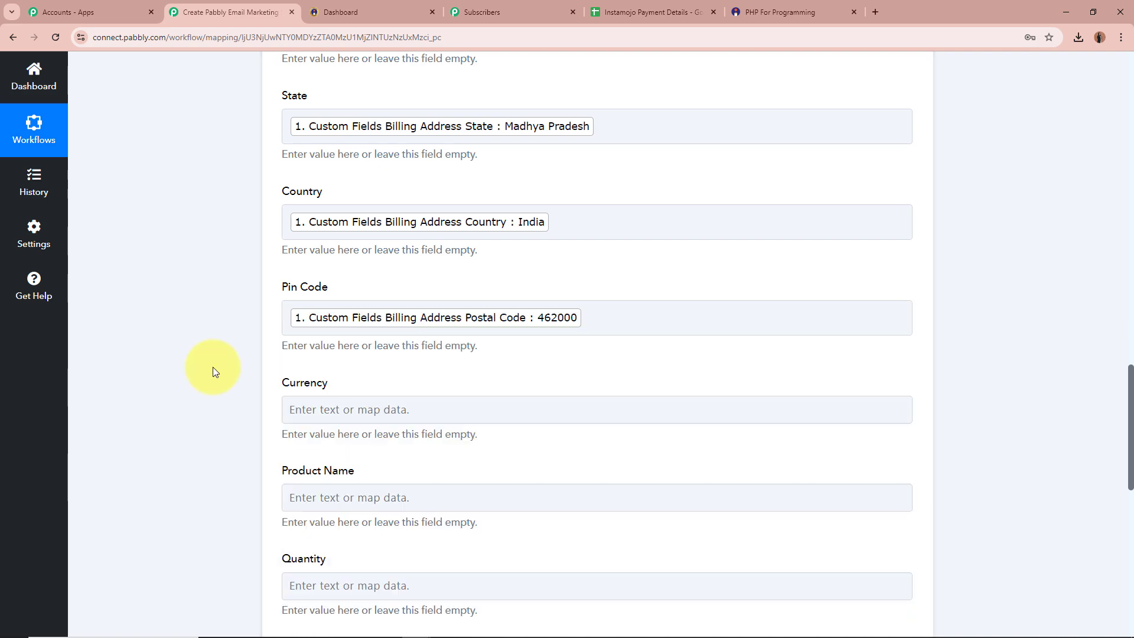
scroll(214, 369, "down", 2)
left_click(355, 294)
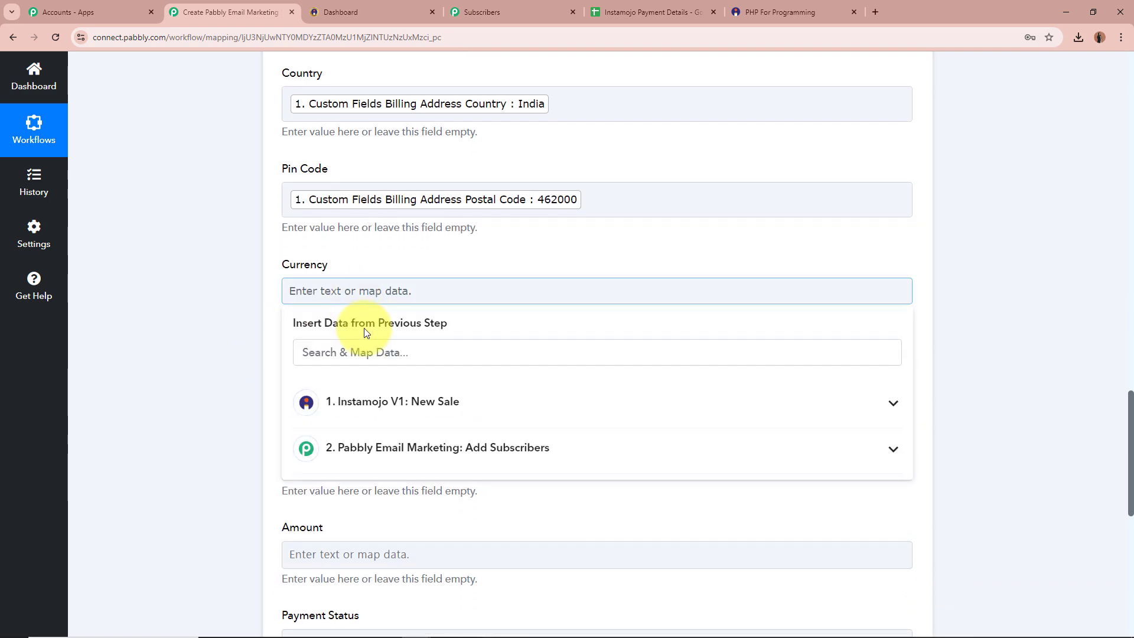
left_click(382, 352)
type("Ci")
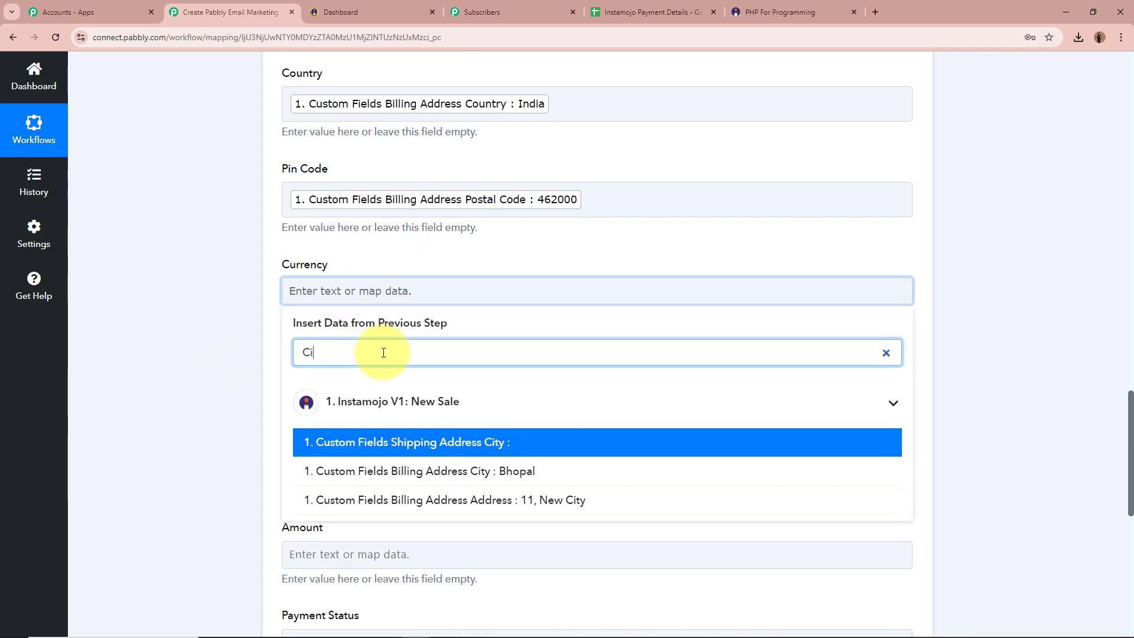
key("BackSpace")
type("u")
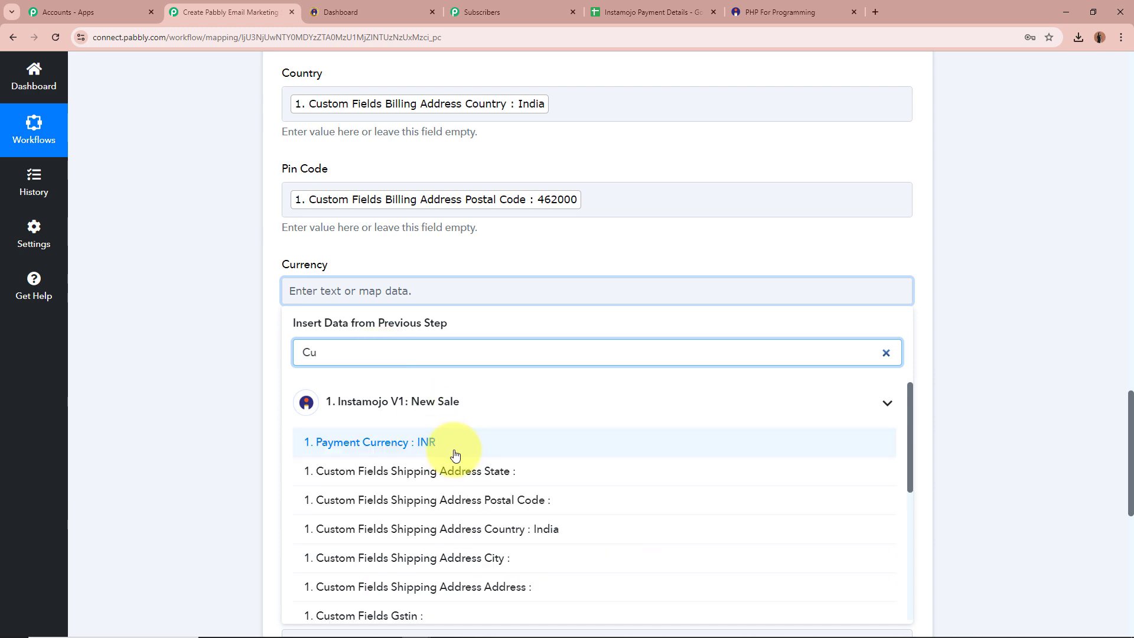
left_click(456, 450)
Step: Map Details 0 Purpose into Product Name and Details 0 Quantity into Quantity
scroll(204, 398, "down", 2)
left_click(348, 269)
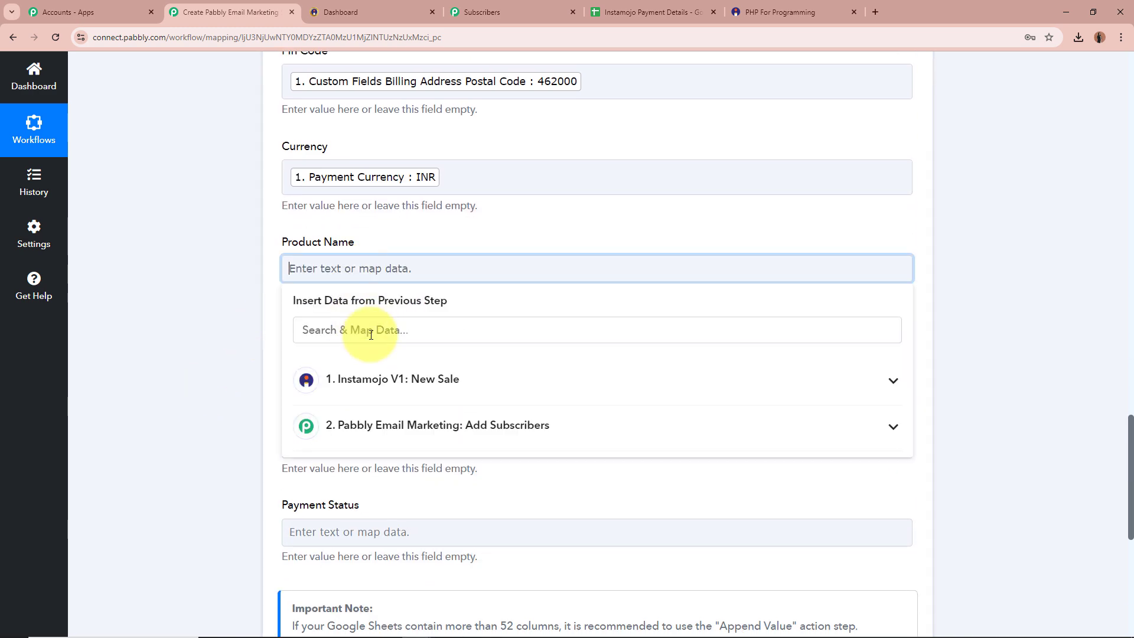
left_click(417, 400)
scroll(414, 507, "down", 4)
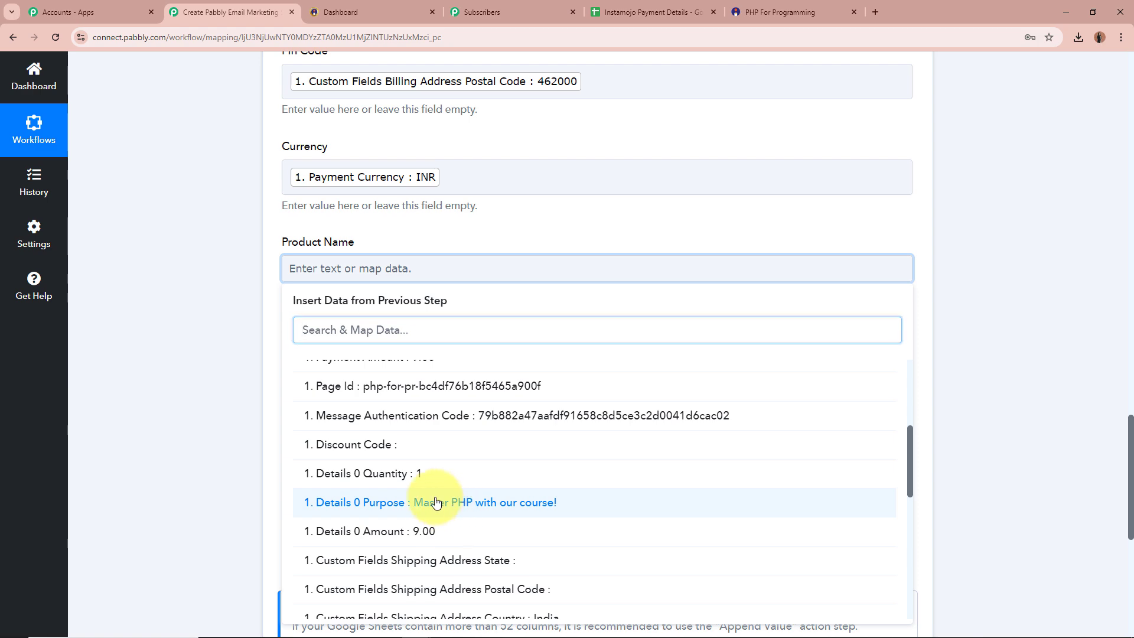
left_click(453, 502)
scroll(208, 374, "down", 3)
left_click(402, 195)
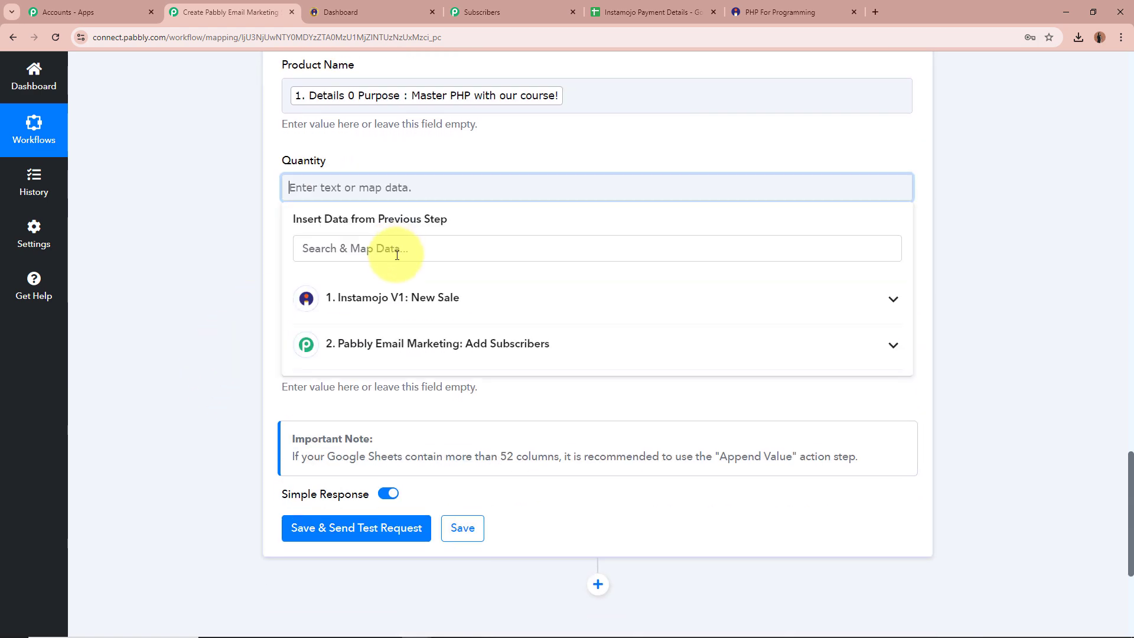
left_click(396, 295)
left_click(399, 246)
type("q")
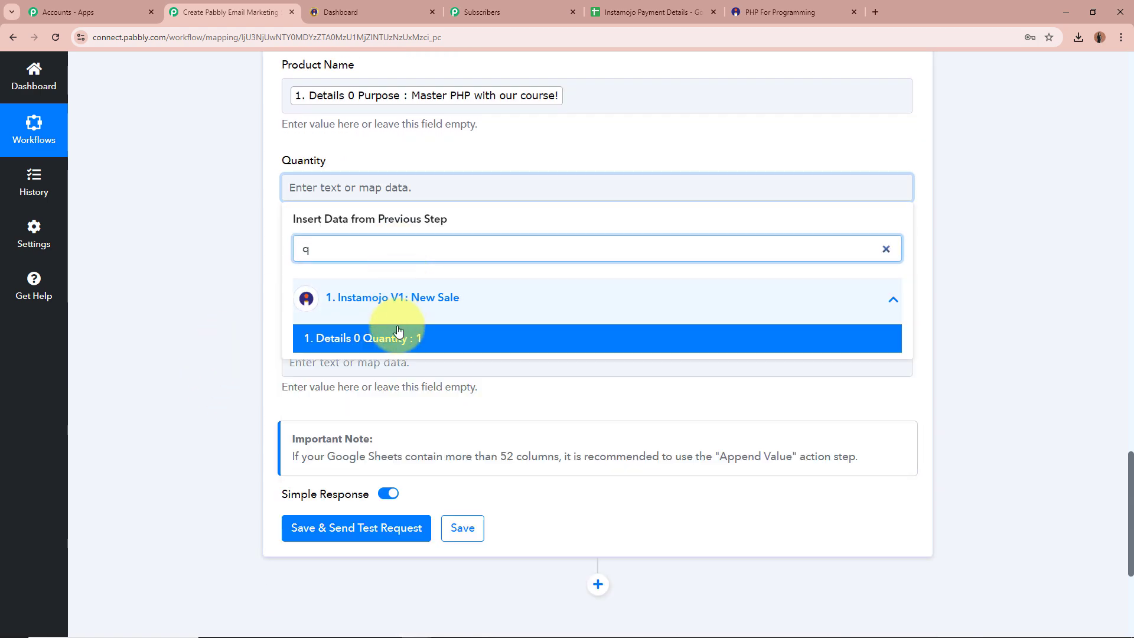
left_click(313, 337)
Step: Map Payment Amount (9.00) into Amount and Payment Status (SUCCESS) into Payment Status
left_click(202, 235)
left_click(362, 283)
left_click(361, 343)
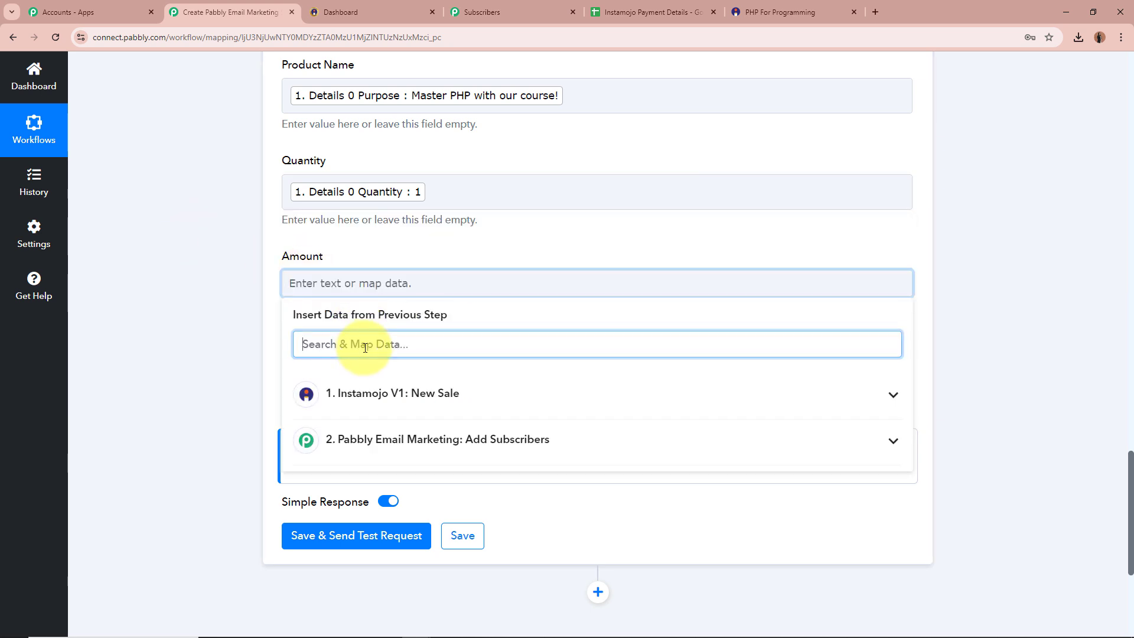
type("a")
left_click(493, 606)
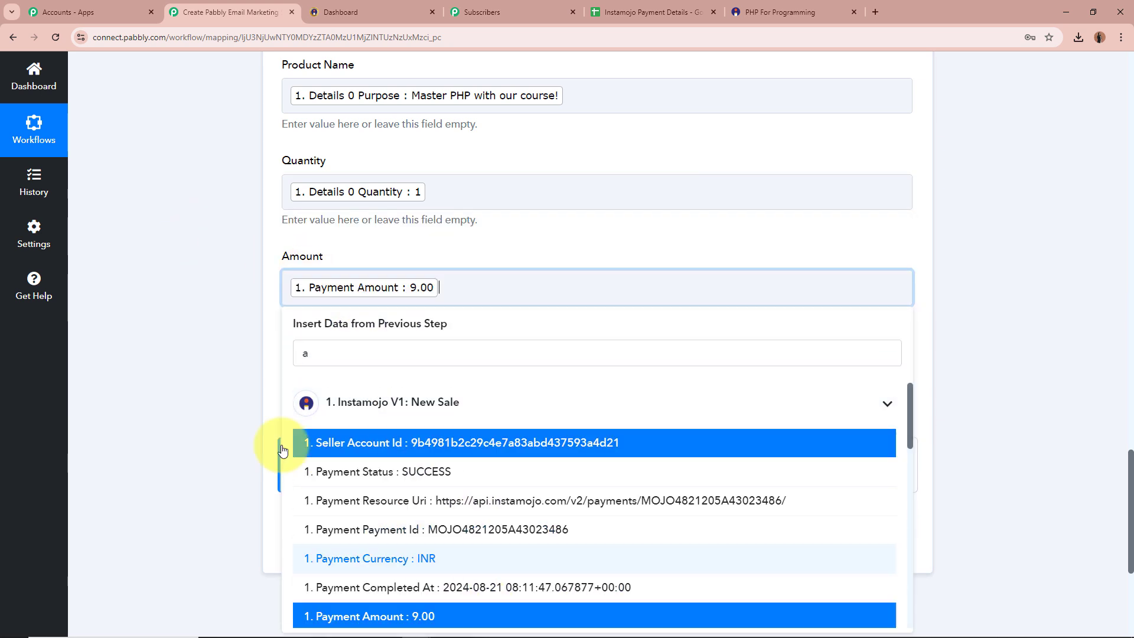
left_click(276, 413)
left_click(336, 384)
left_click(393, 488)
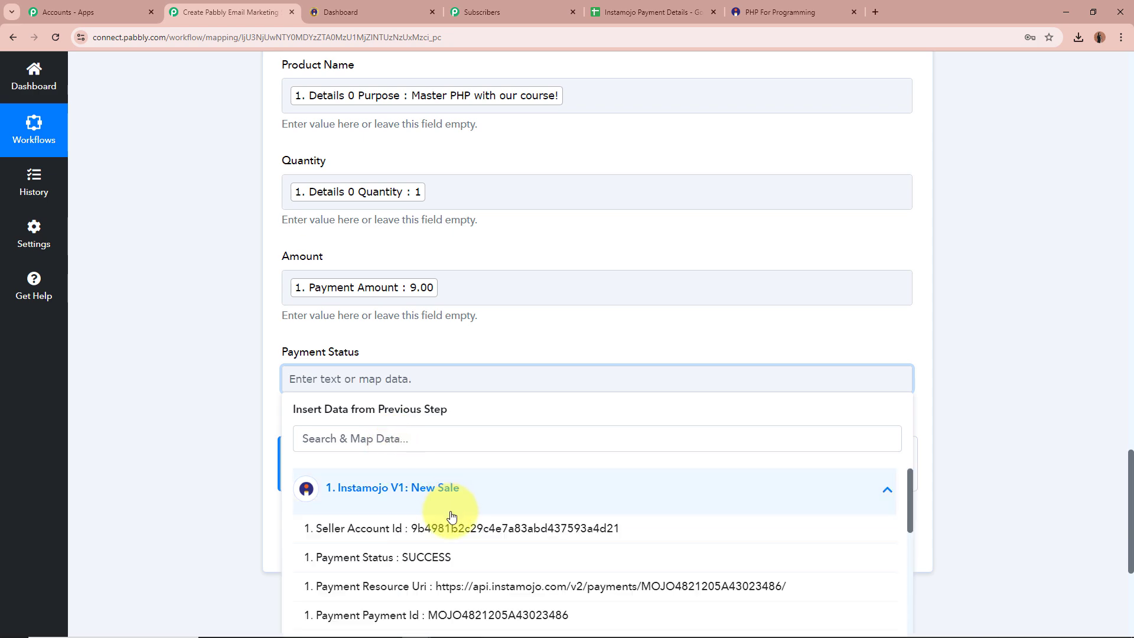
left_click(494, 487)
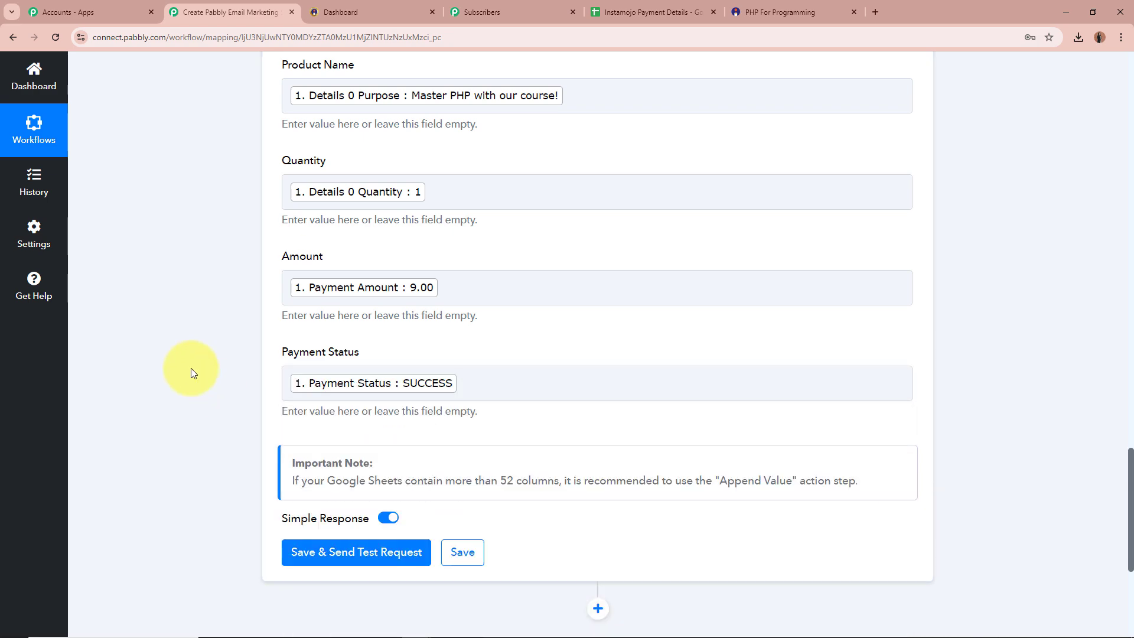
Step: Save the Sheets row mapping and send a test request to add a payment row
scroll(190, 368, "up", 12)
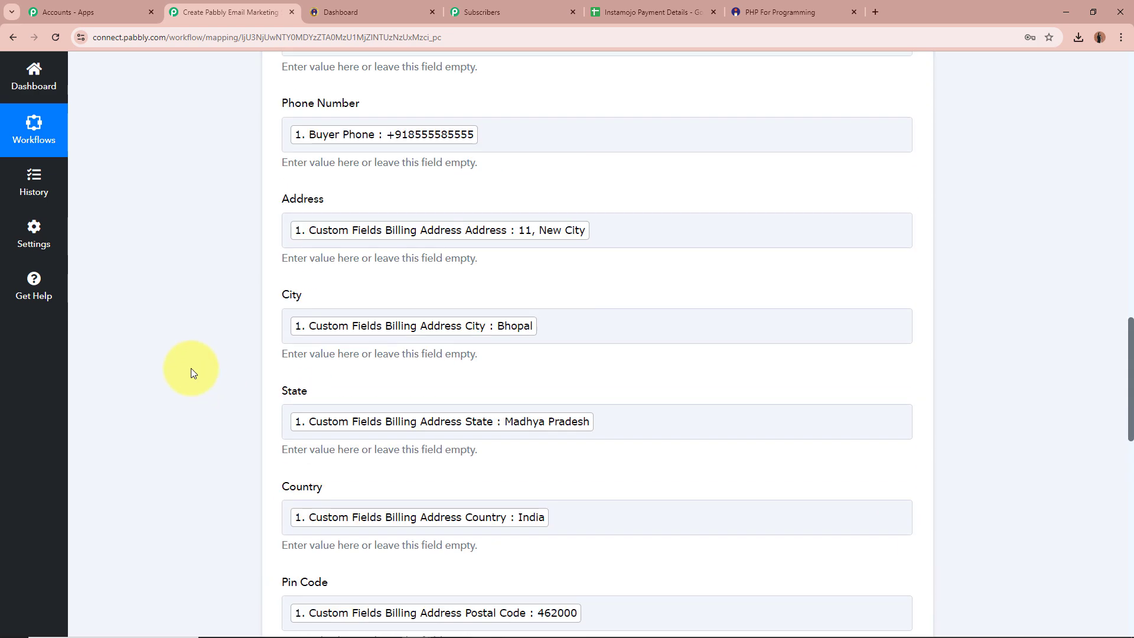
scroll(190, 367, "up", 5)
scroll(190, 361, "down", 20)
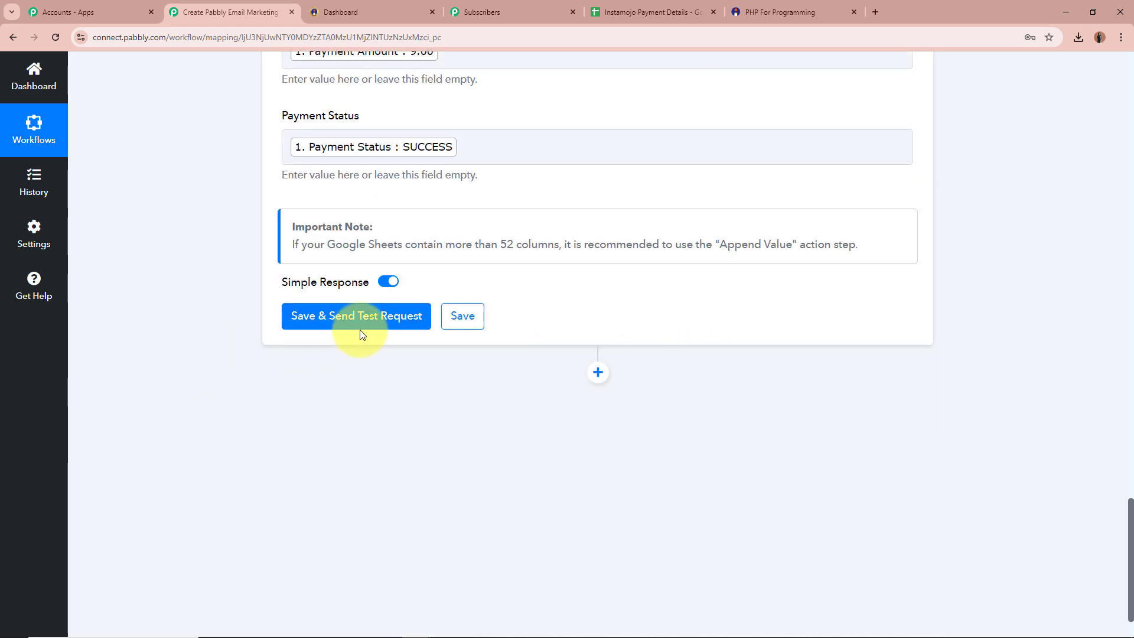
left_click(361, 325)
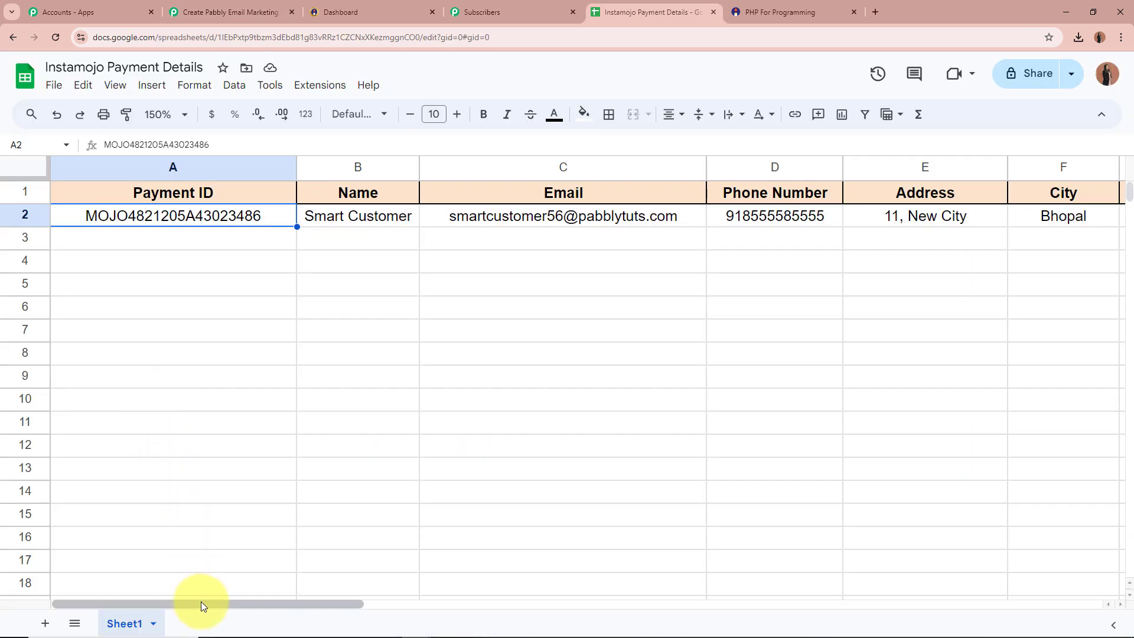
left_click_drag(215, 601, 187, 601)
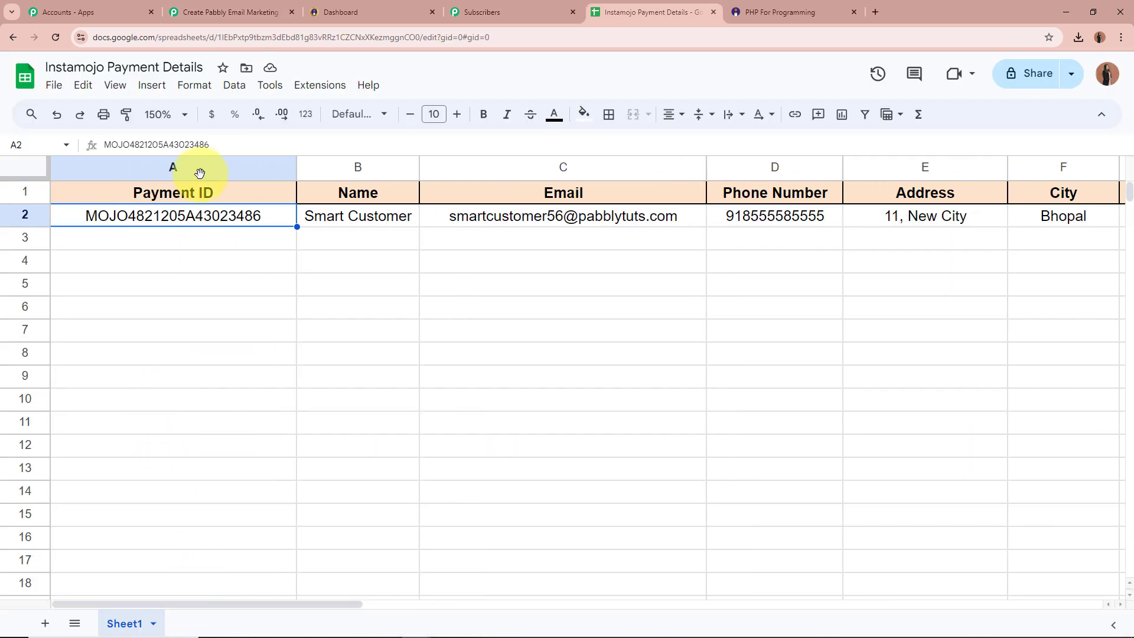
left_click(345, 214)
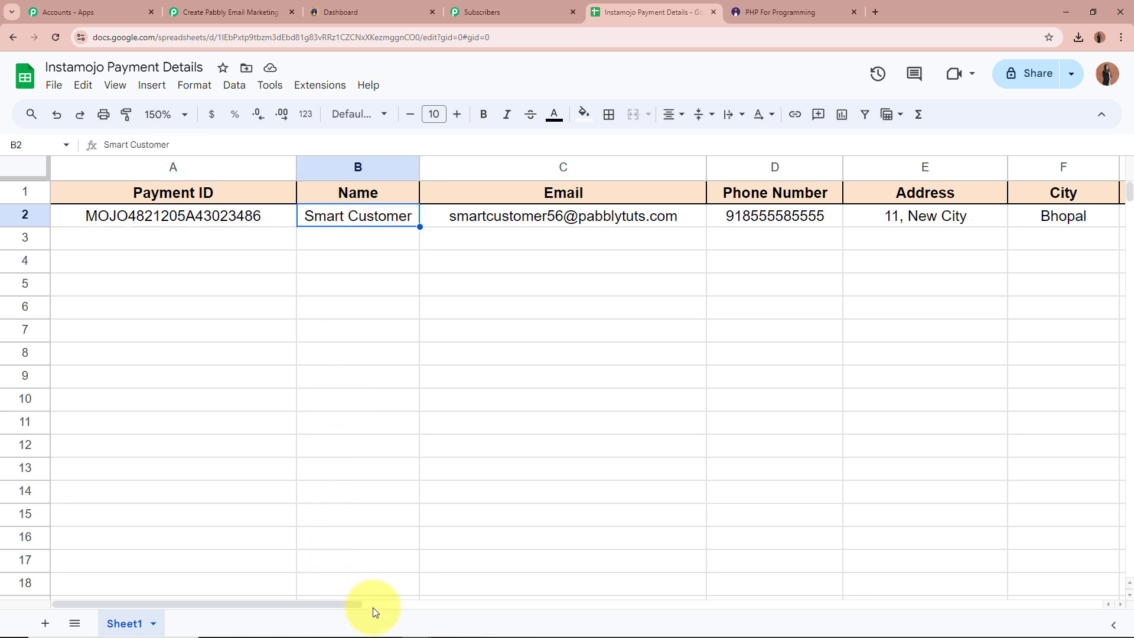
left_click(348, 594)
left_click_drag(346, 603, 450, 601)
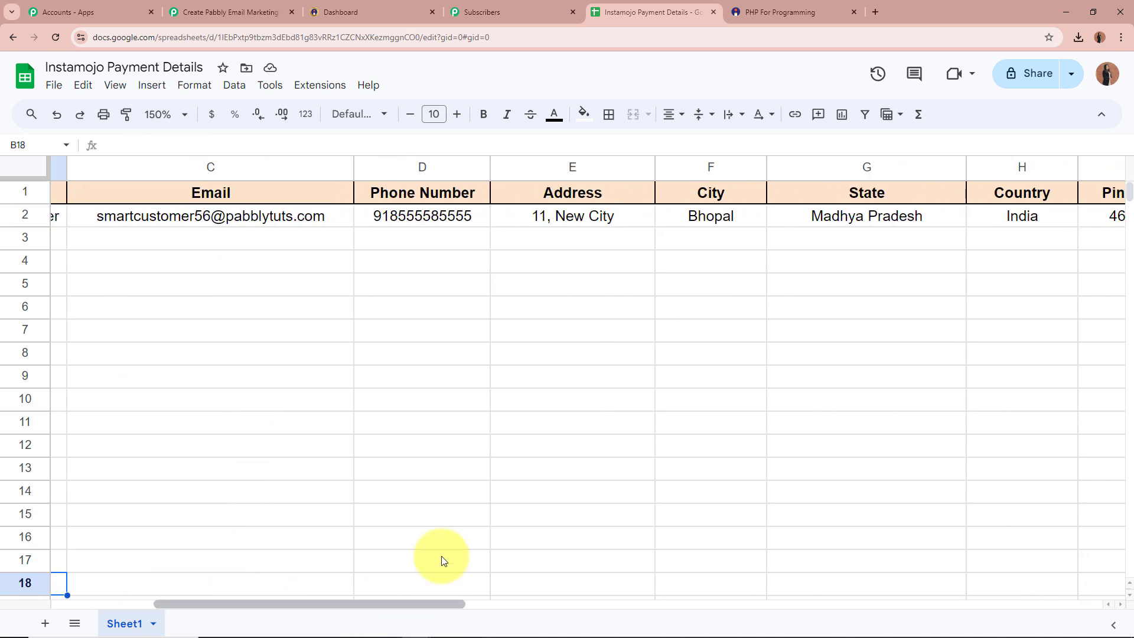
left_click(340, 219)
left_click(388, 223)
left_click(546, 229)
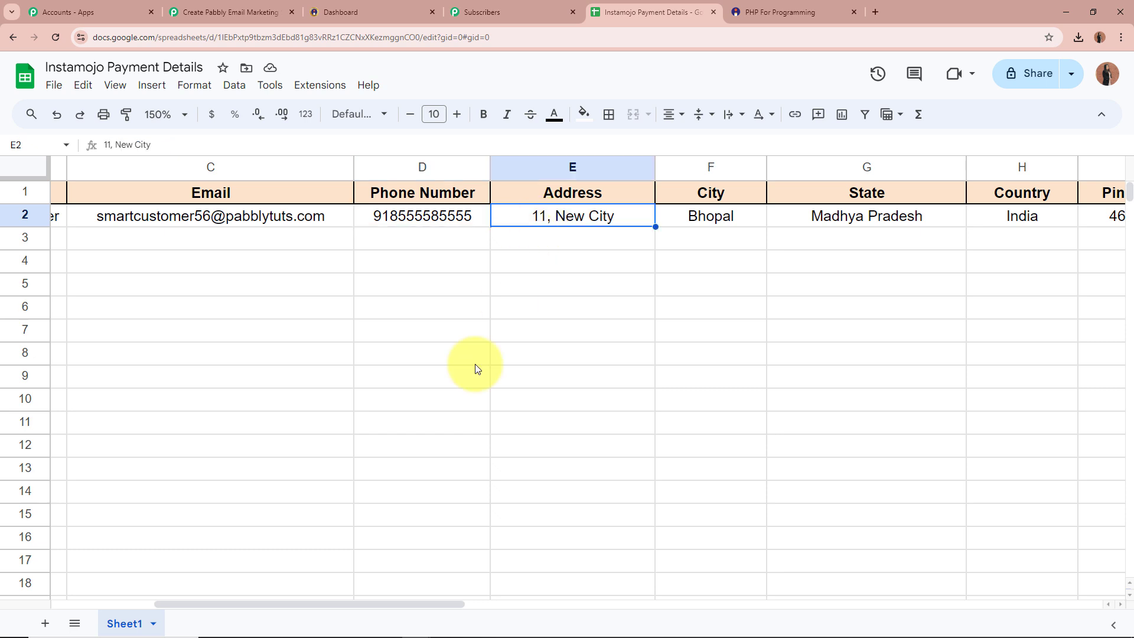
left_click_drag(429, 603, 623, 606)
left_click(385, 216)
left_click(499, 216)
left_click(605, 220)
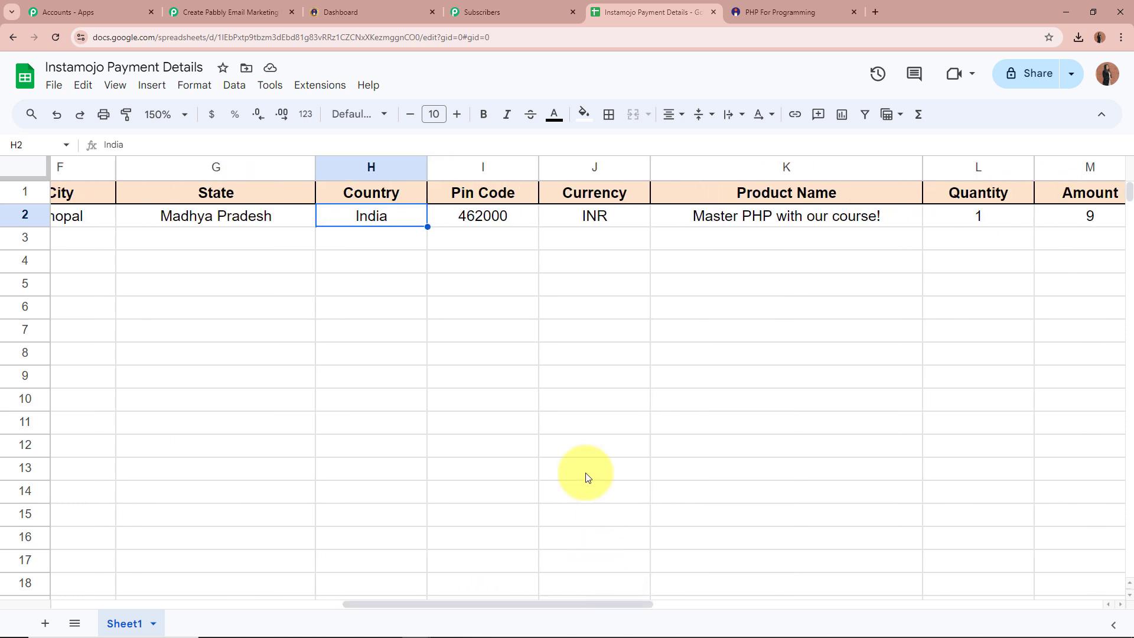
left_click(488, 212)
left_click(588, 213)
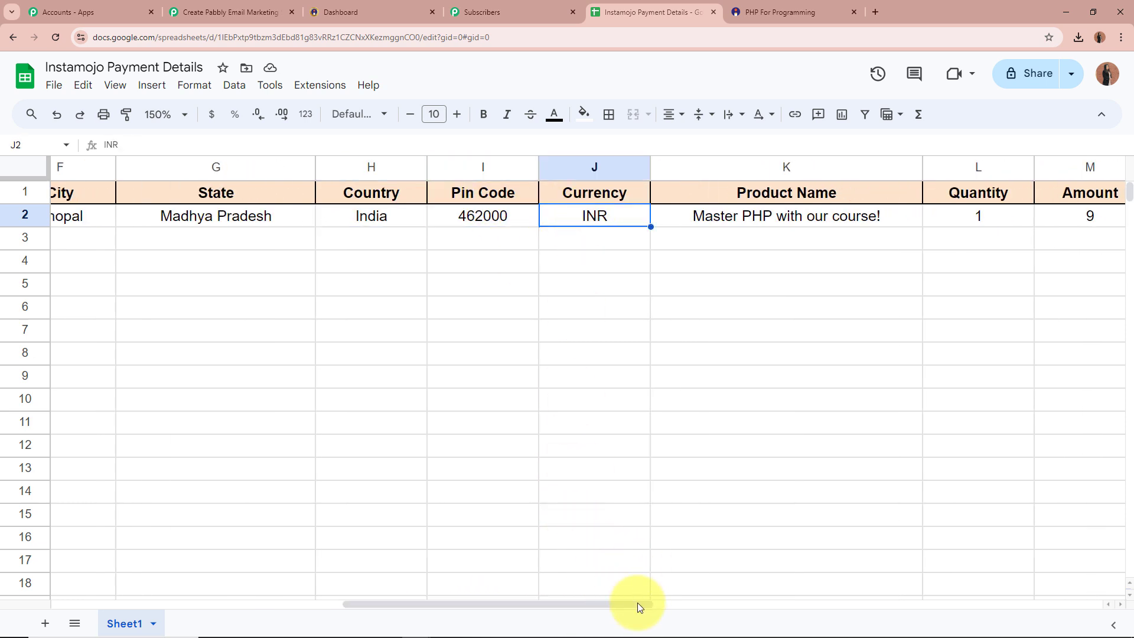
left_click_drag(637, 602, 766, 600)
left_click(643, 214)
left_click(672, 600)
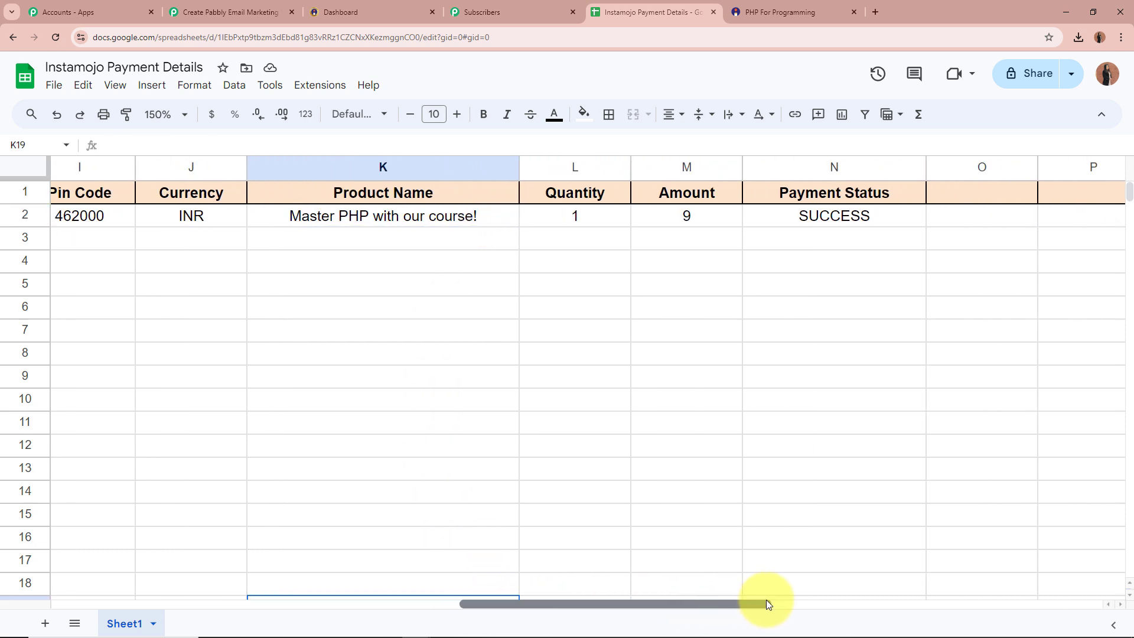
left_click(753, 216)
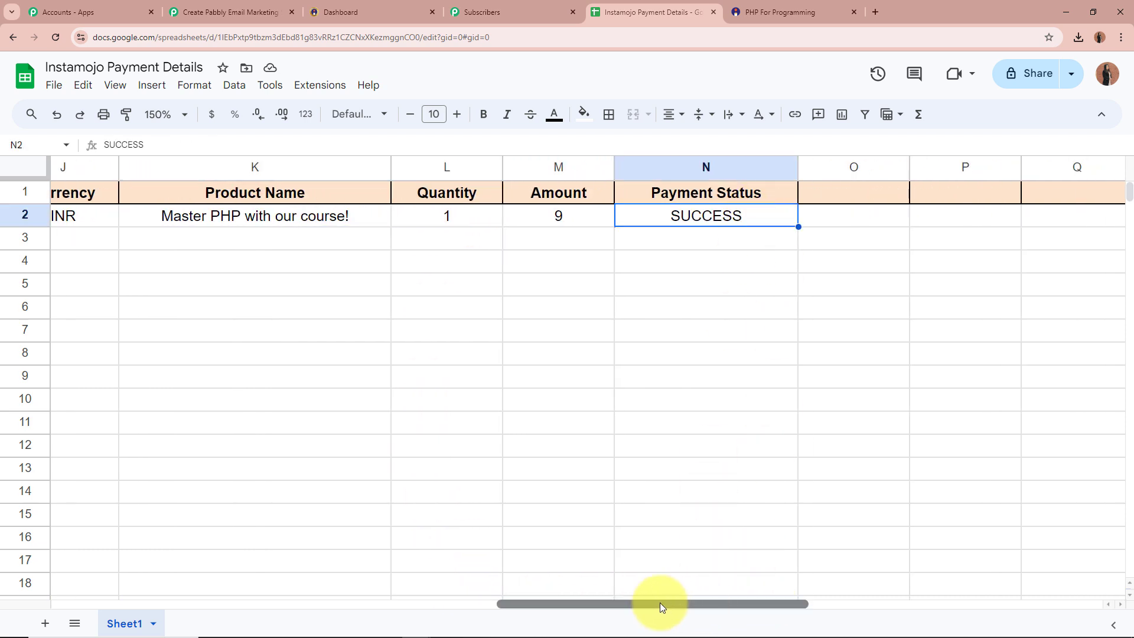
left_click_drag(660, 602, 22, 550)
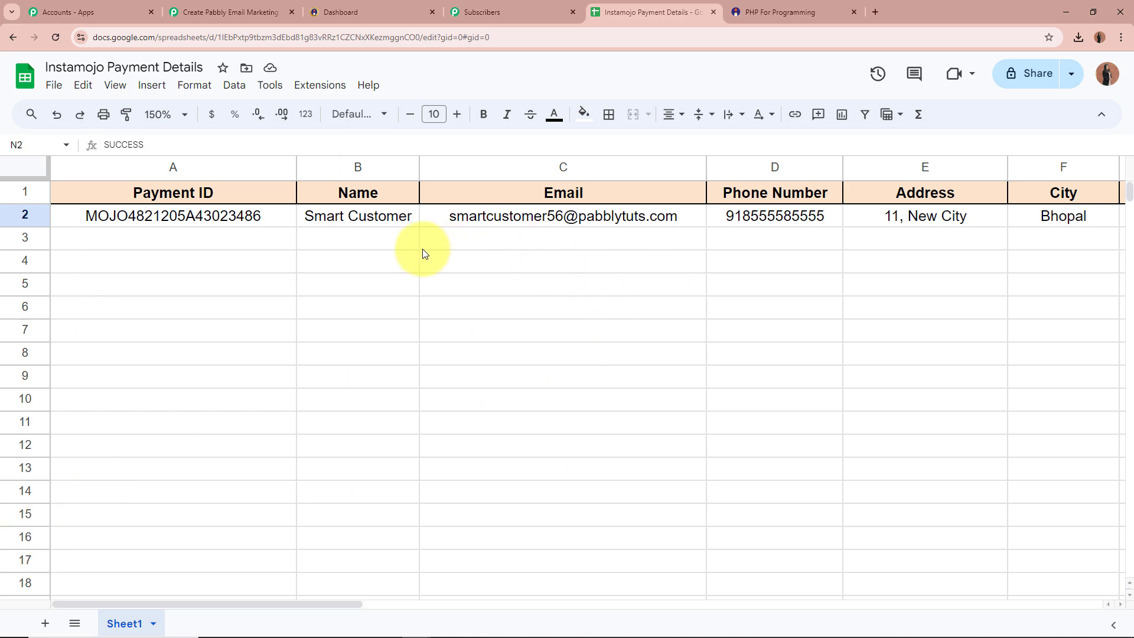
Step: Back in the workflow, collapse the Google Sheets Add New Row step to show all three steps
left_click(230, 12)
scroll(212, 310, "up", 10)
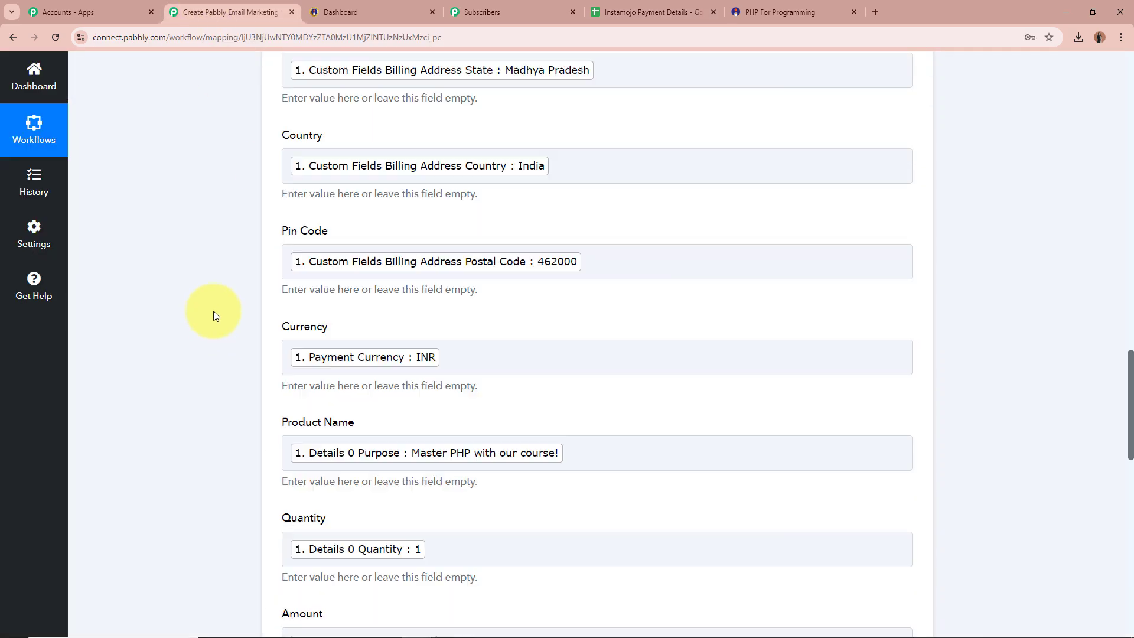
scroll(213, 311, "up", 15)
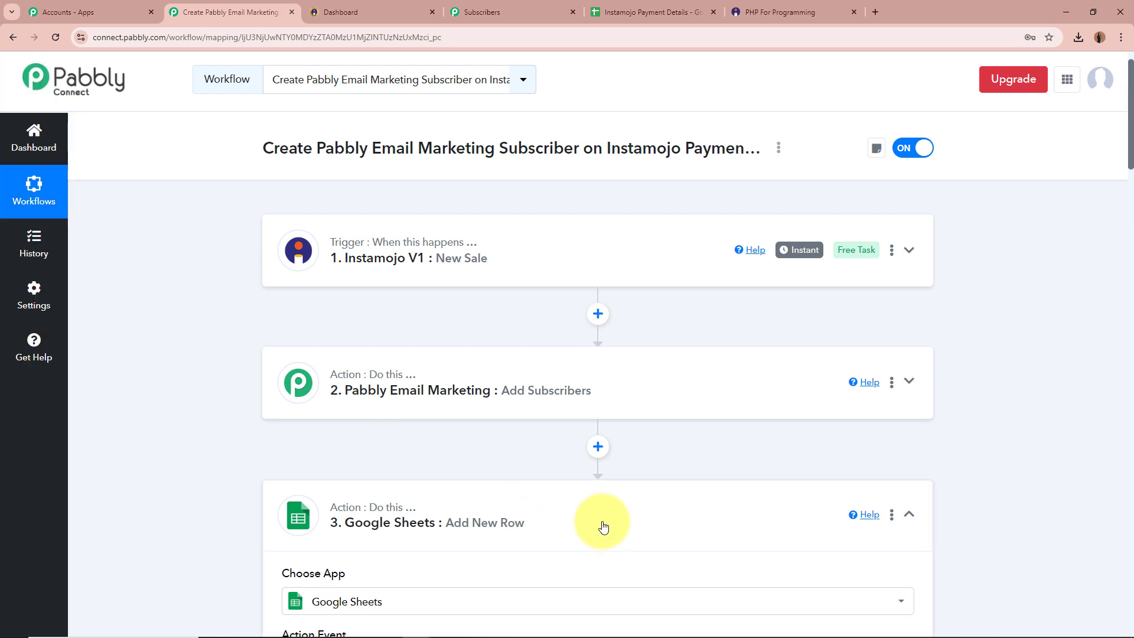
left_click(602, 526)
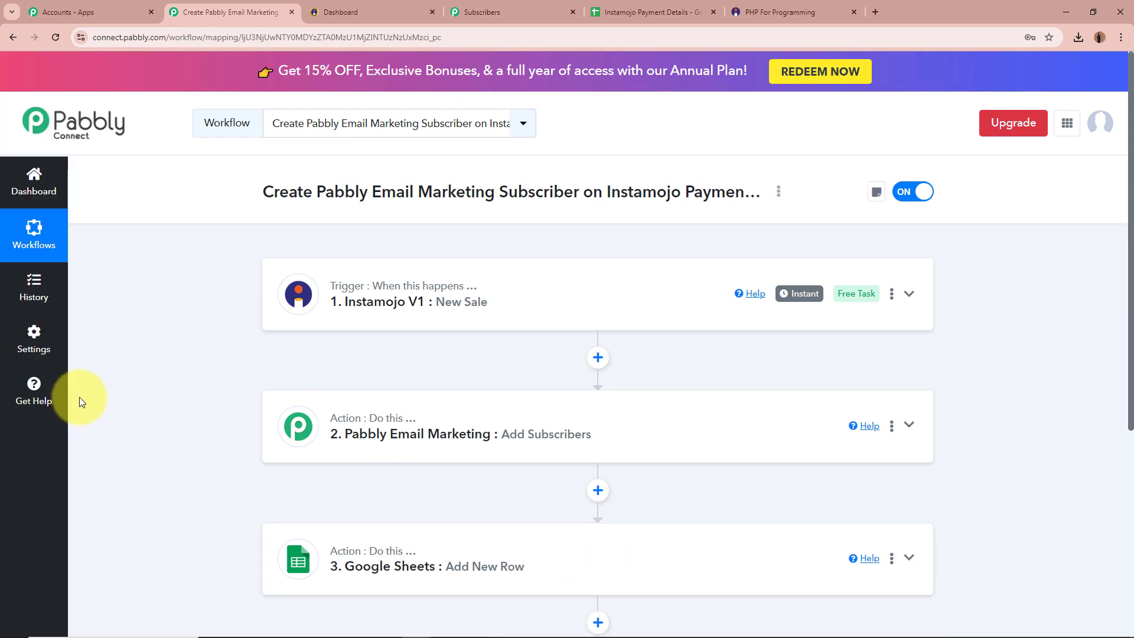